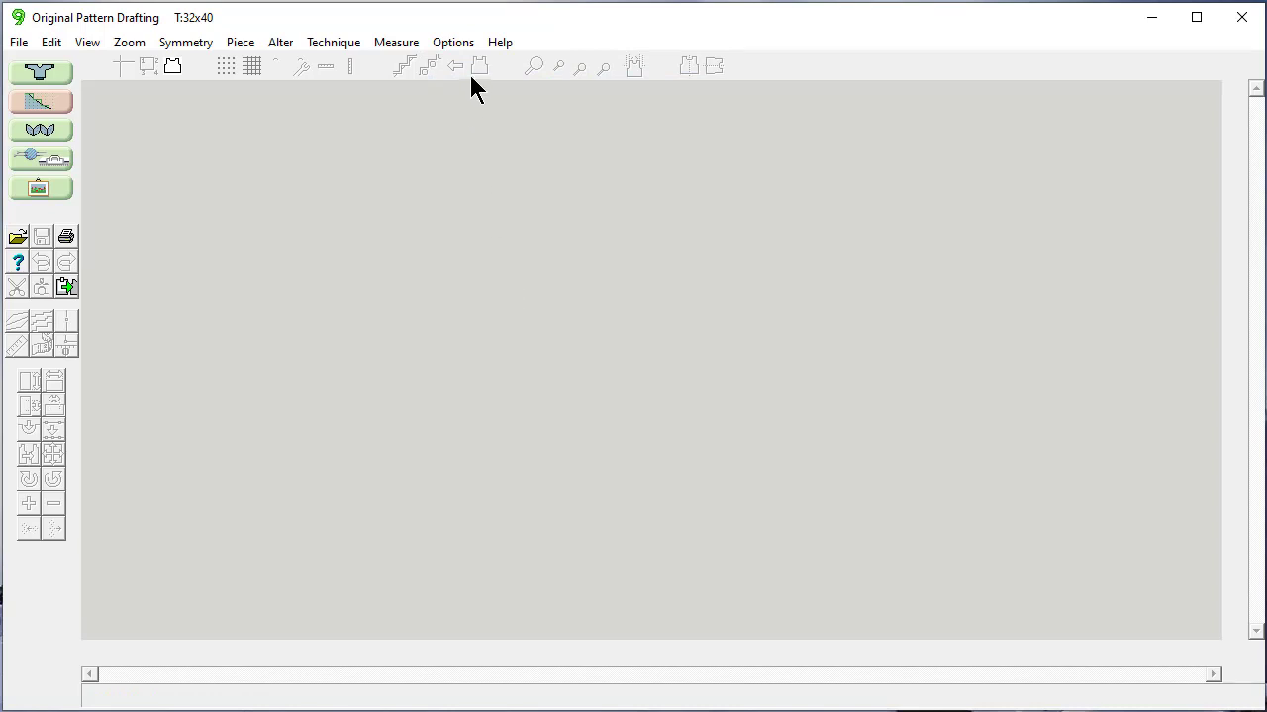
- Make the 32 by 40 tension the default and add the note 'This is from a sweater that I love in my collection'
click(453, 43)
click(466, 113)
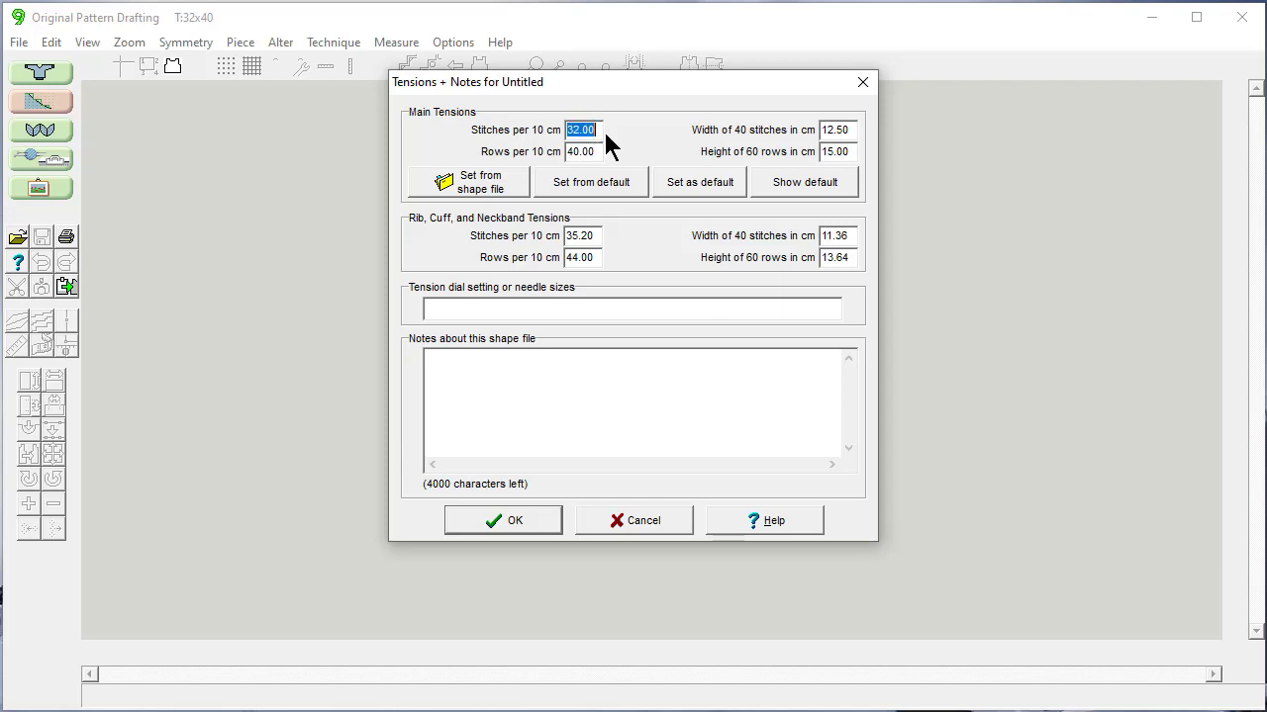
click(699, 178)
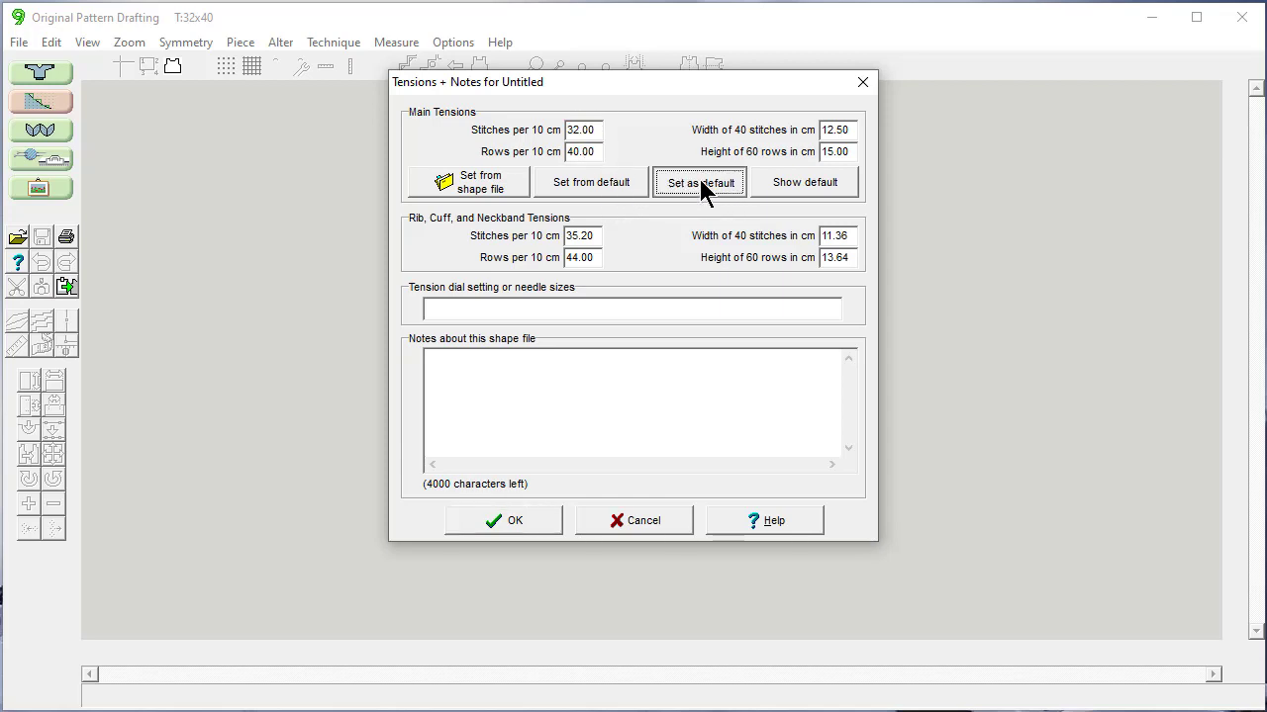
click(590, 392)
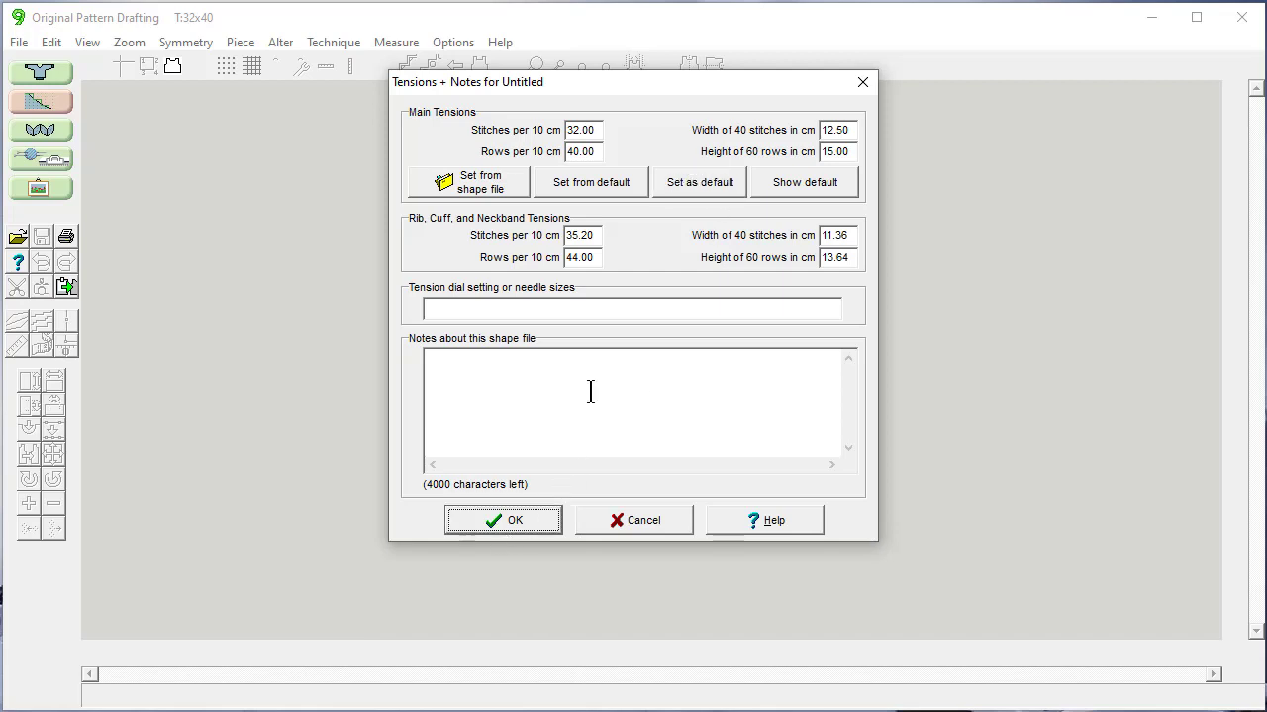
click(441, 362)
text(This is from a sweater that I love in my collection)
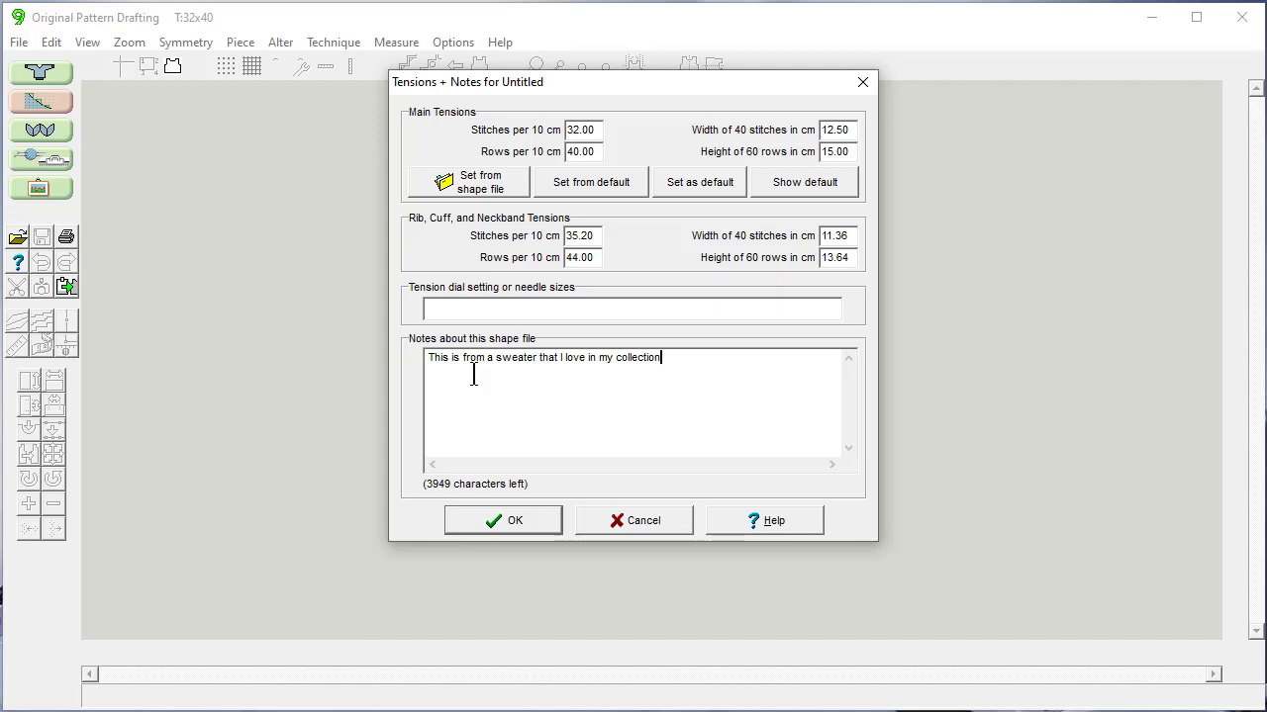
click(494, 522)
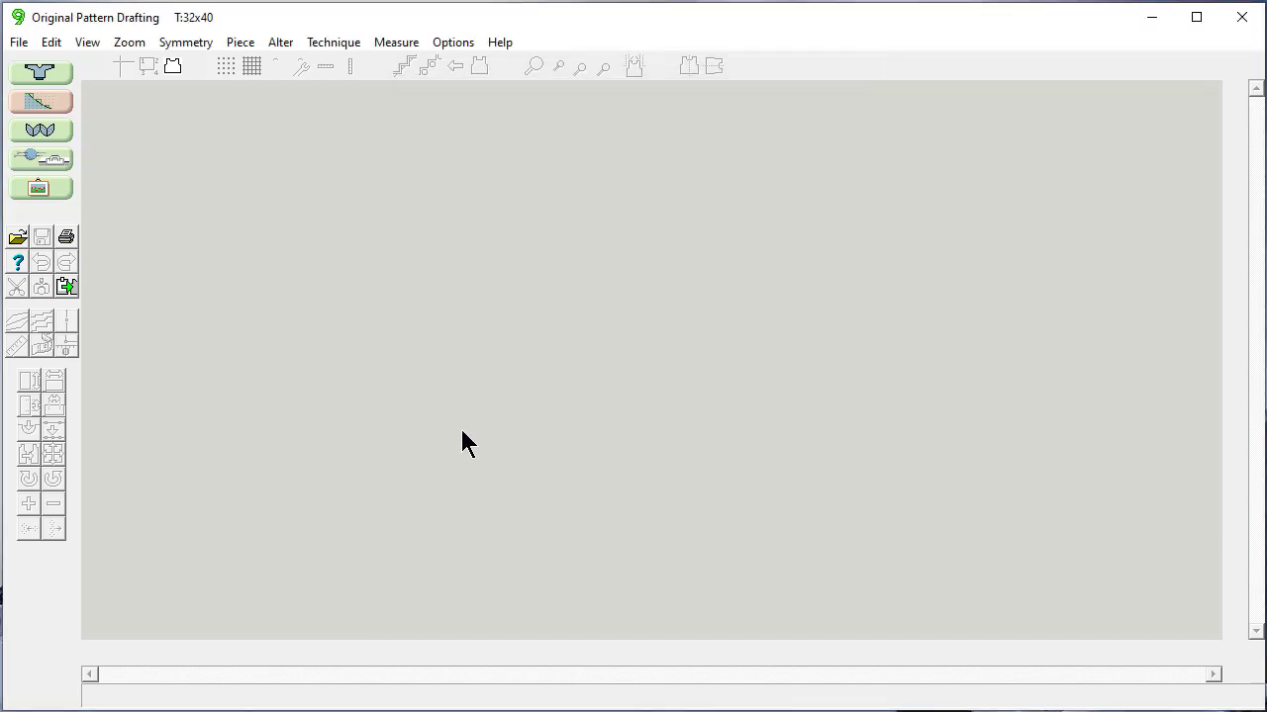
- Create a 4-point rectangular piece 55.5 cm wide by 62.5 cm tall with default tension, named Front
click(240, 42)
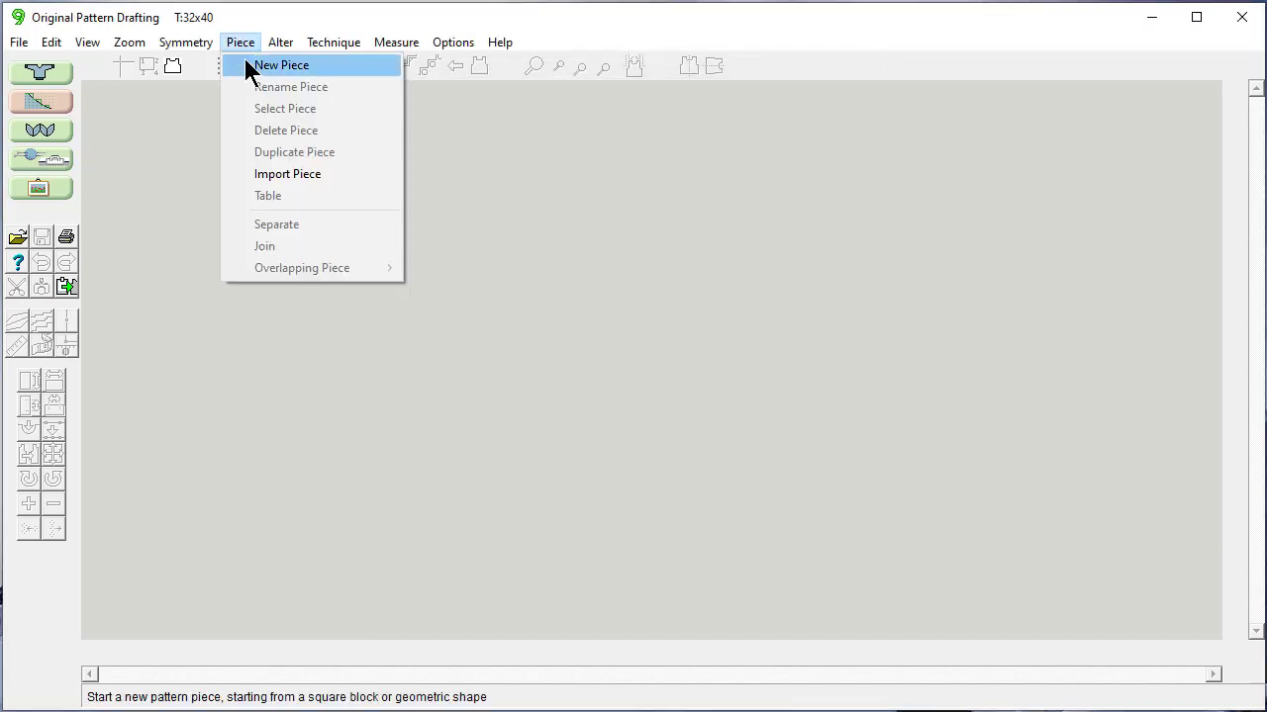
click(258, 66)
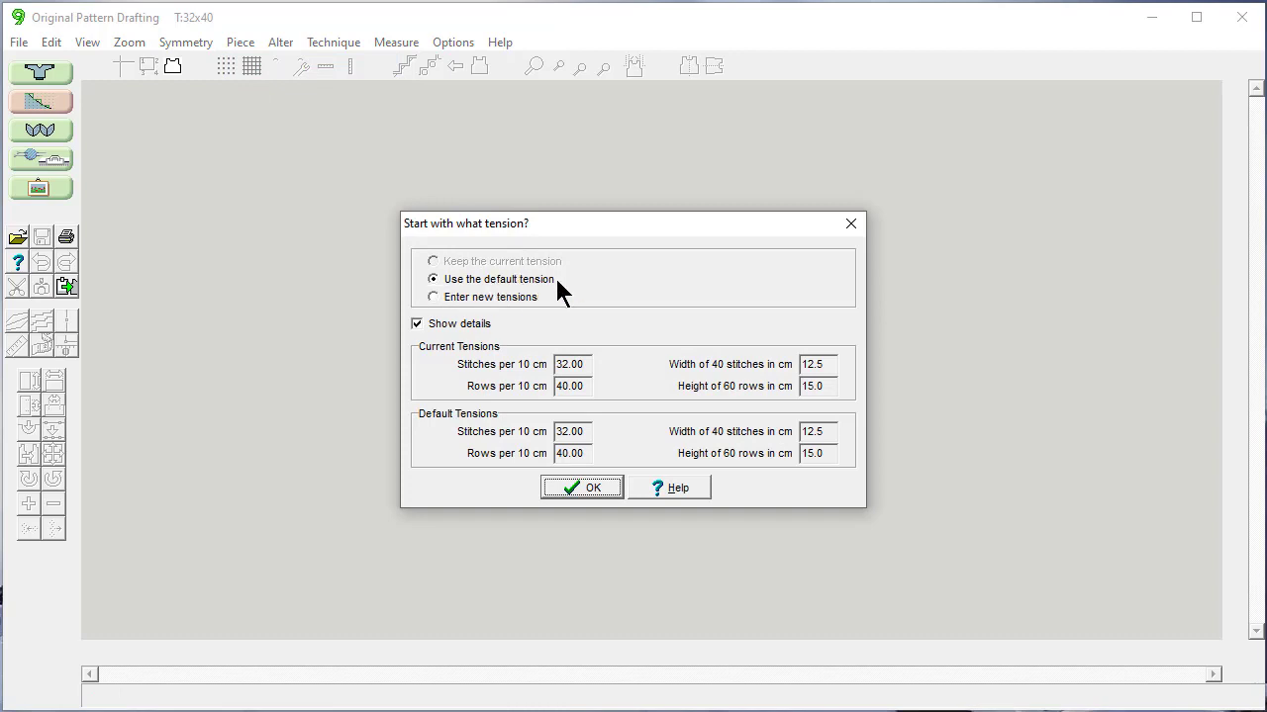
click(572, 485)
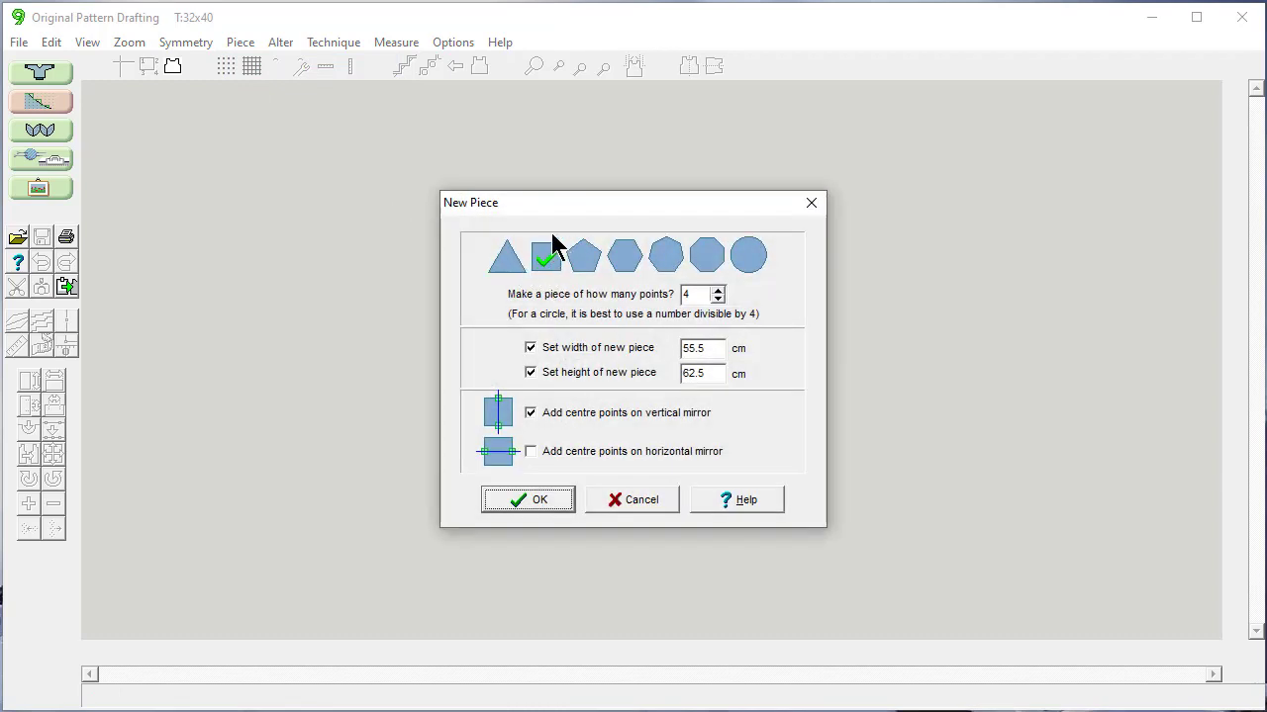
click(717, 349)
click(525, 496)
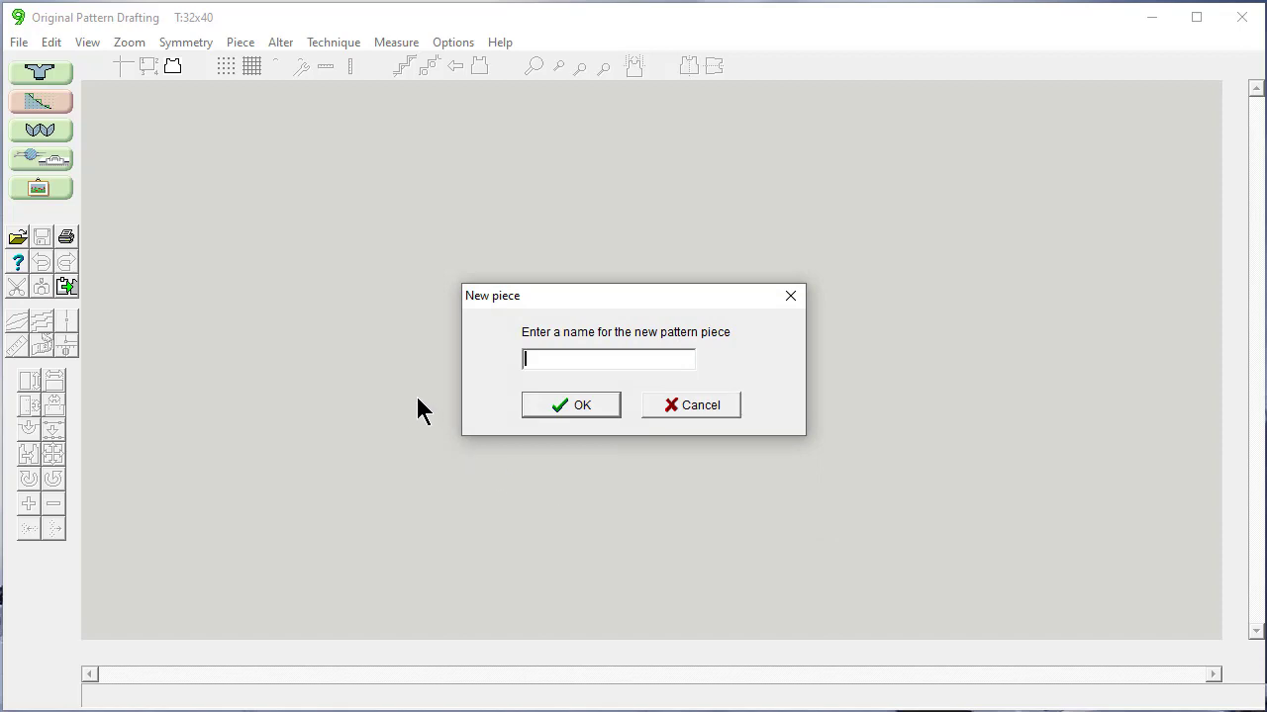
text(Front)
click(552, 404)
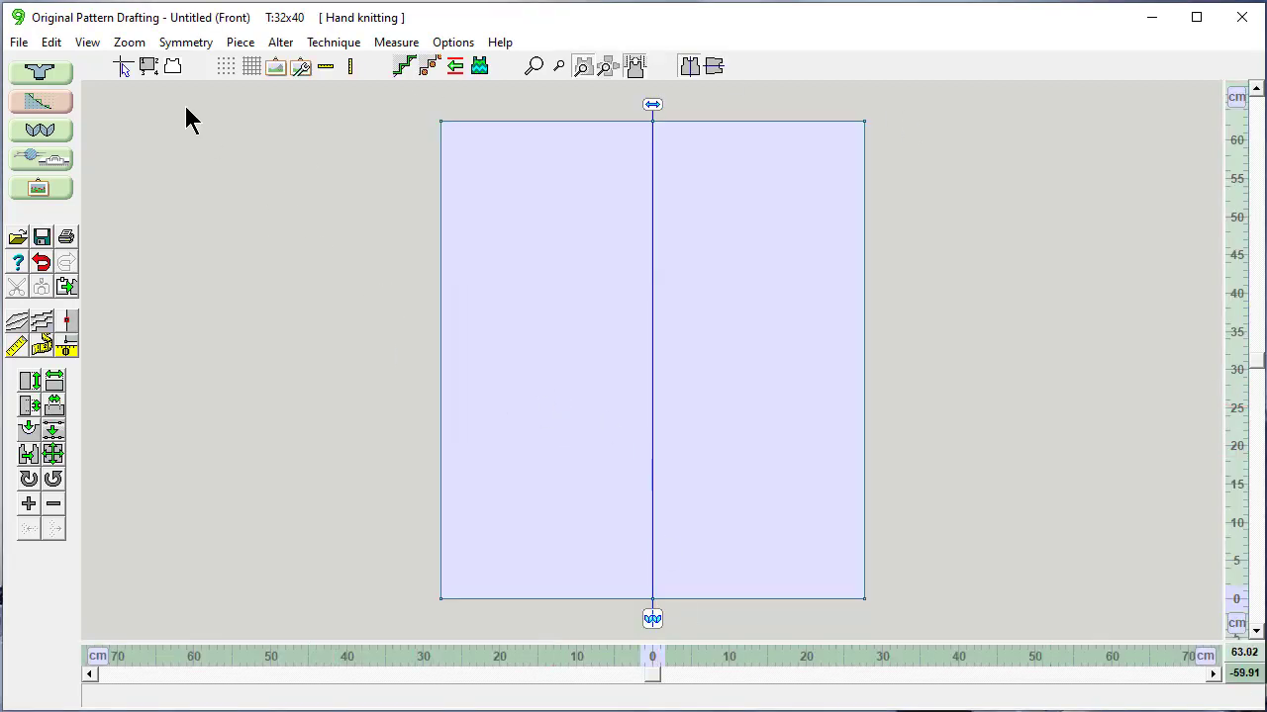
- Show point numbers and add a point on the Front's top edge left of centre
click(148, 67)
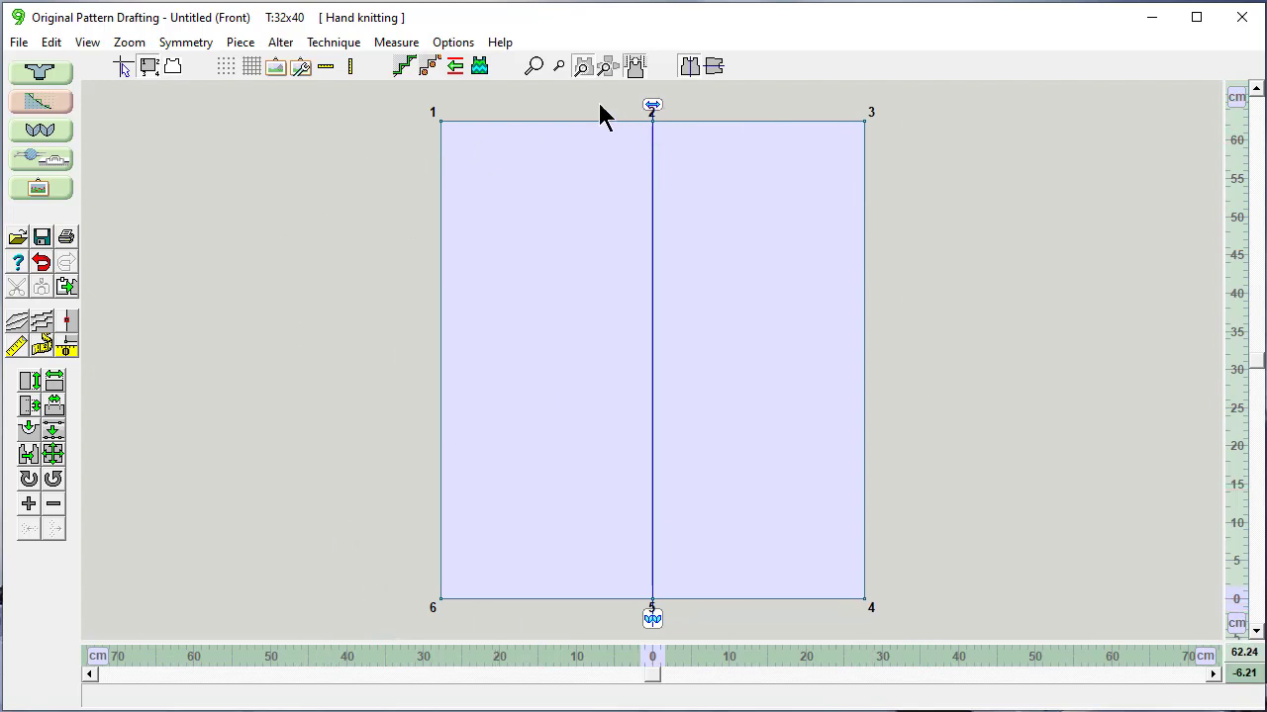
click(30, 505)
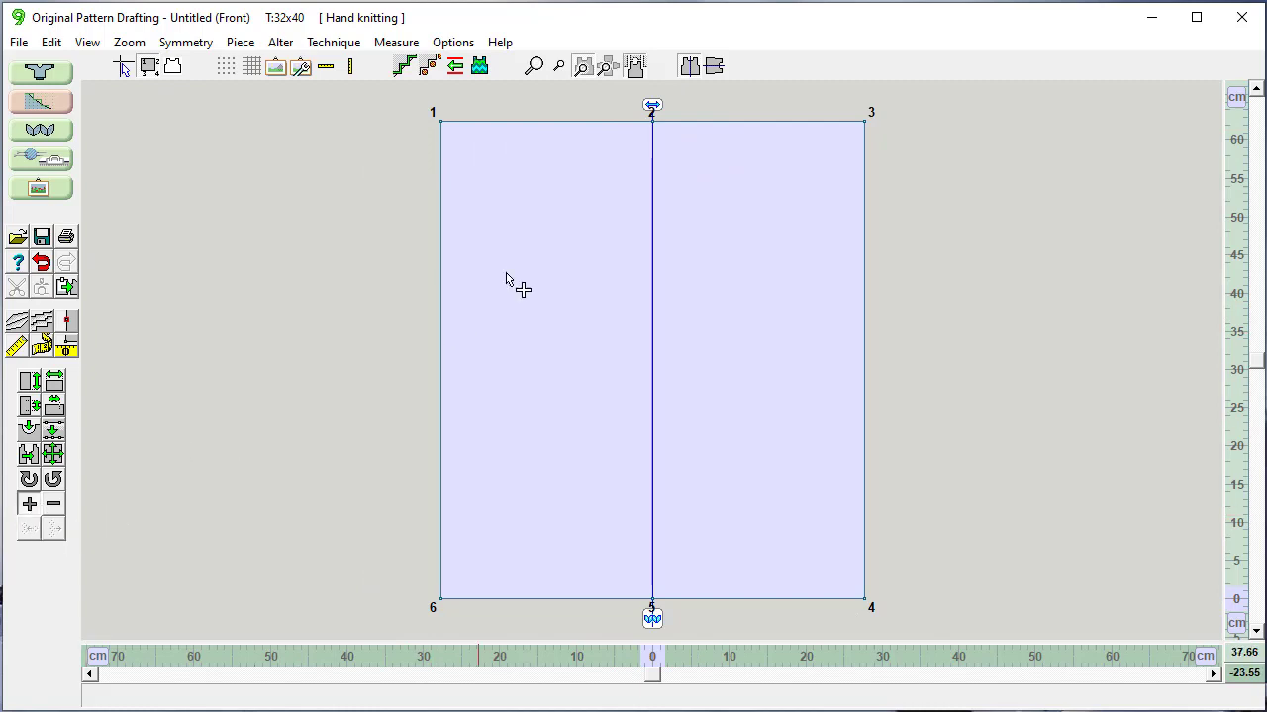
click(558, 122)
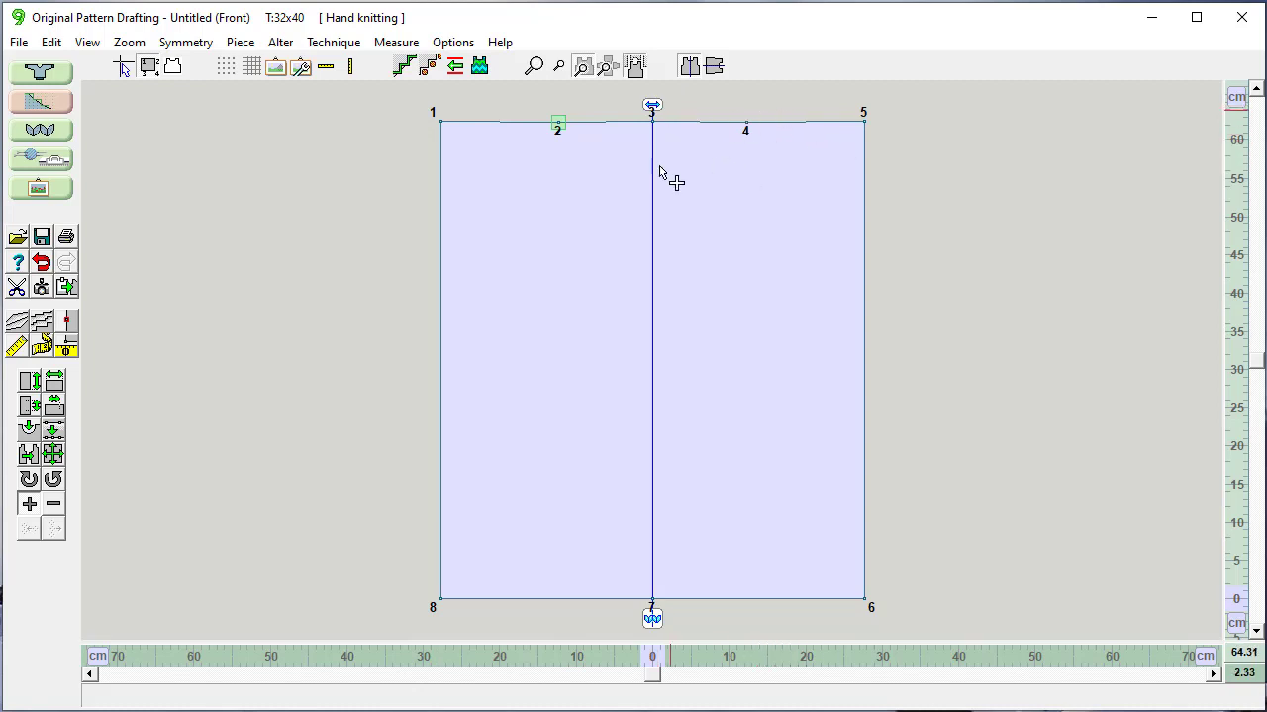
click(29, 504)
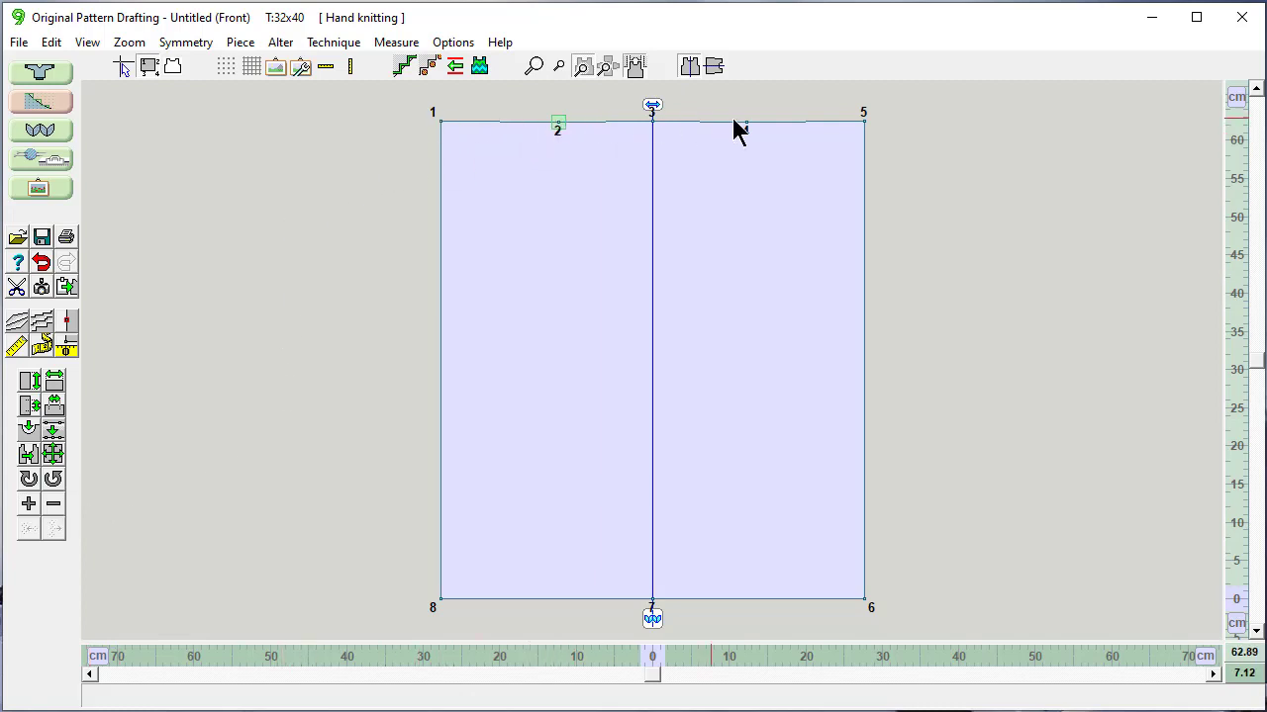
- Align the selected top-edge points horizontally to point 1
drag(399, 90, 857, 181)
drag(933, 170, 933, 173)
click(398, 42)
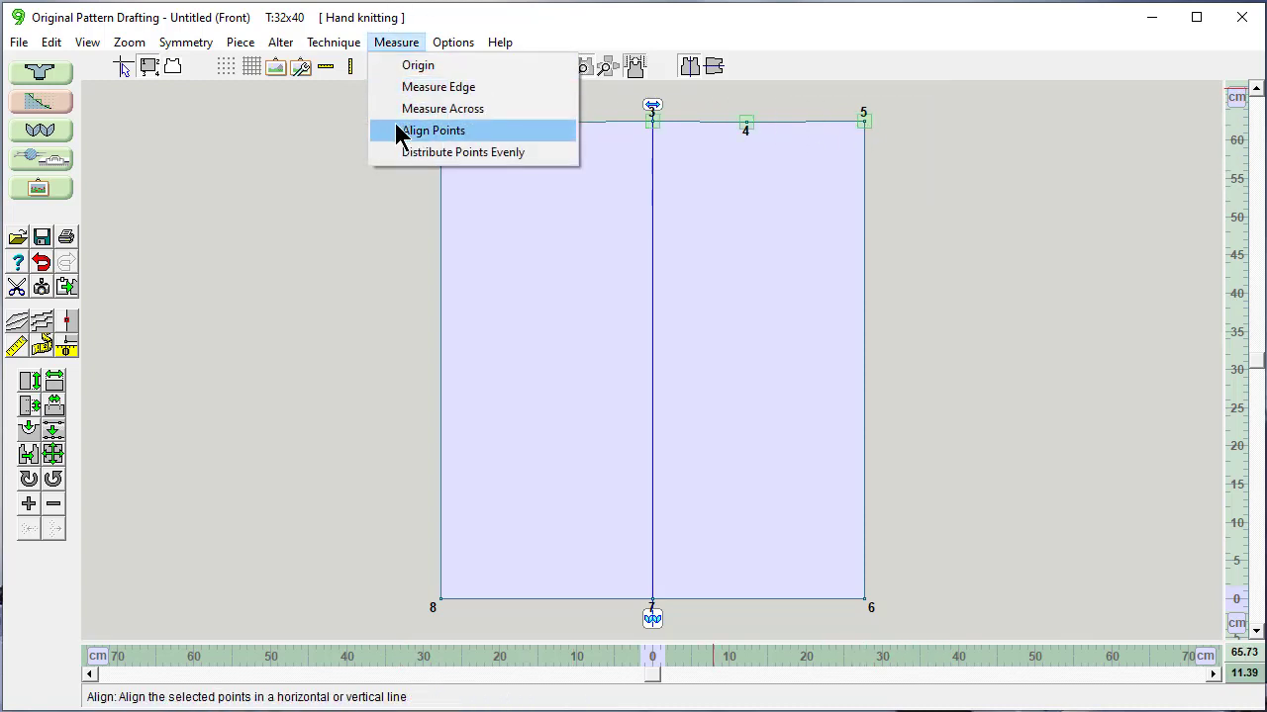
click(396, 129)
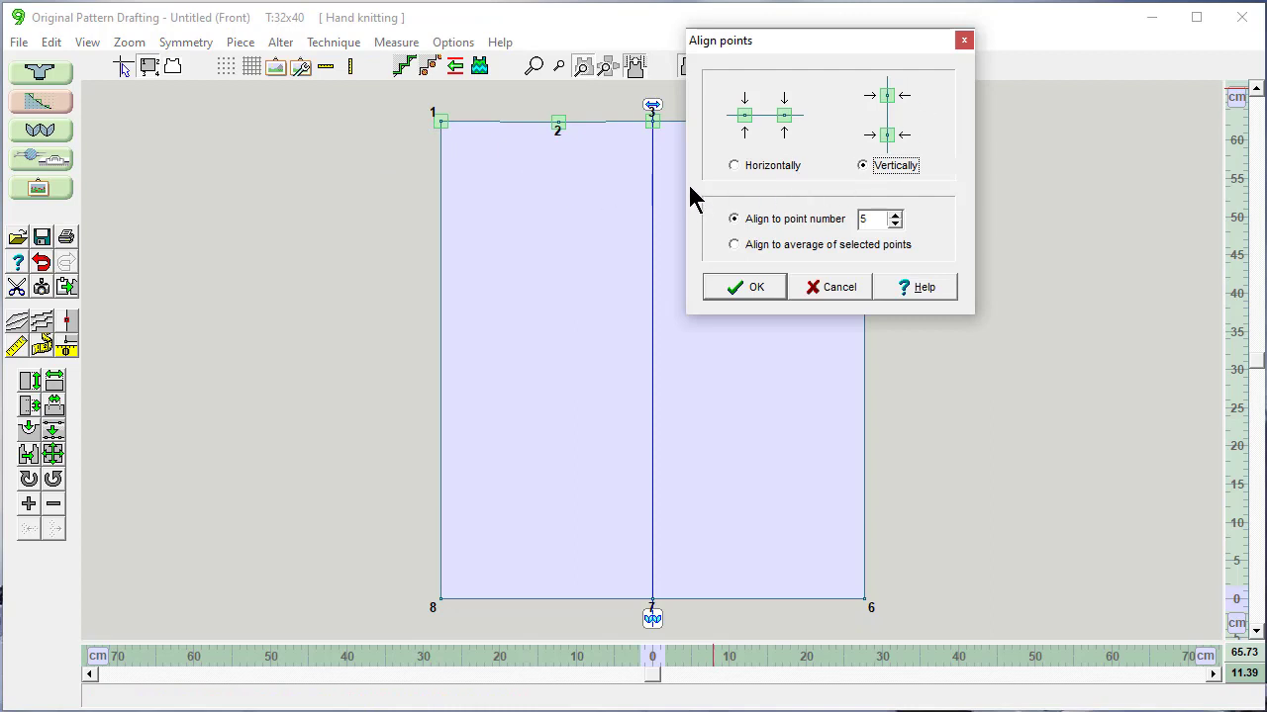
click(733, 166)
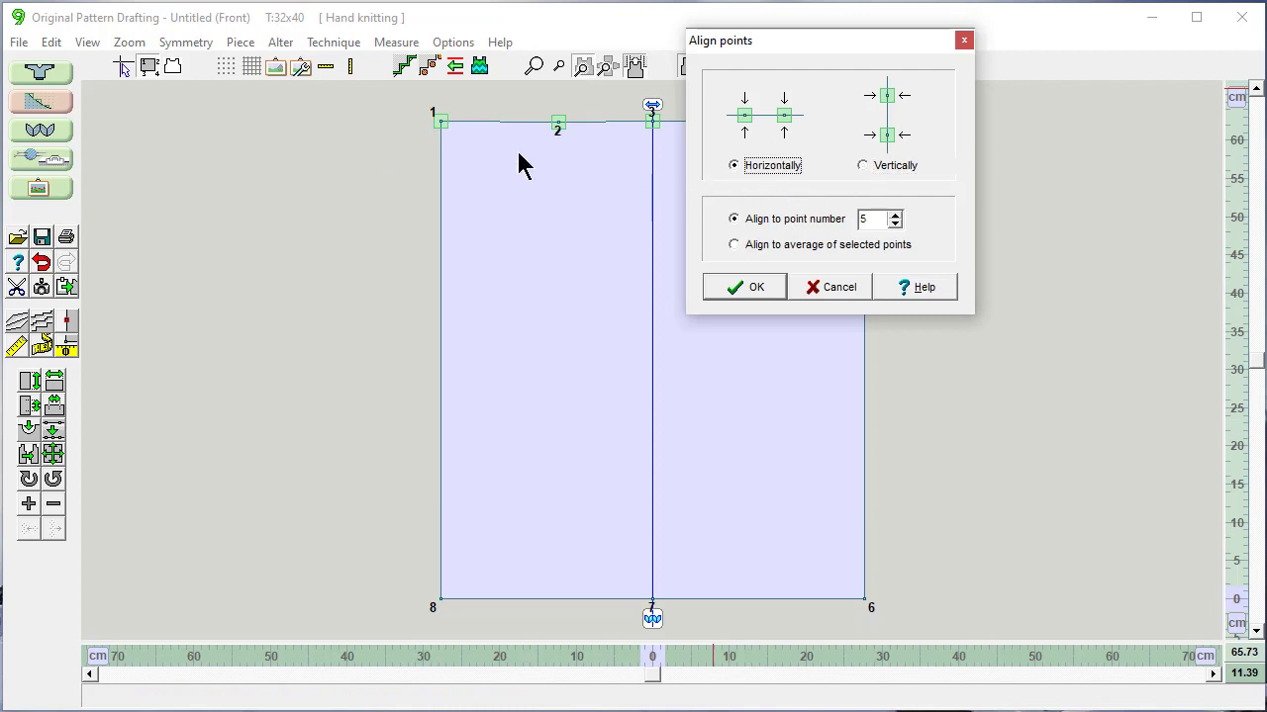
double_click(851, 220)
text(1)
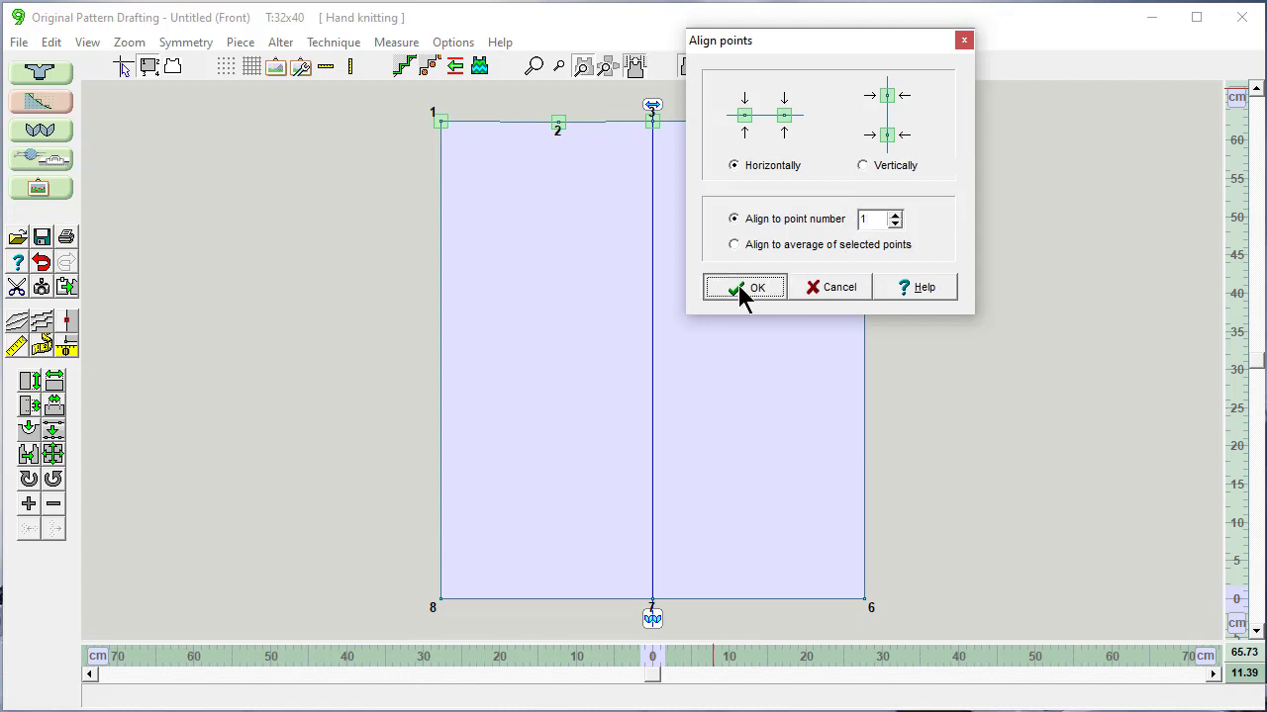
click(744, 287)
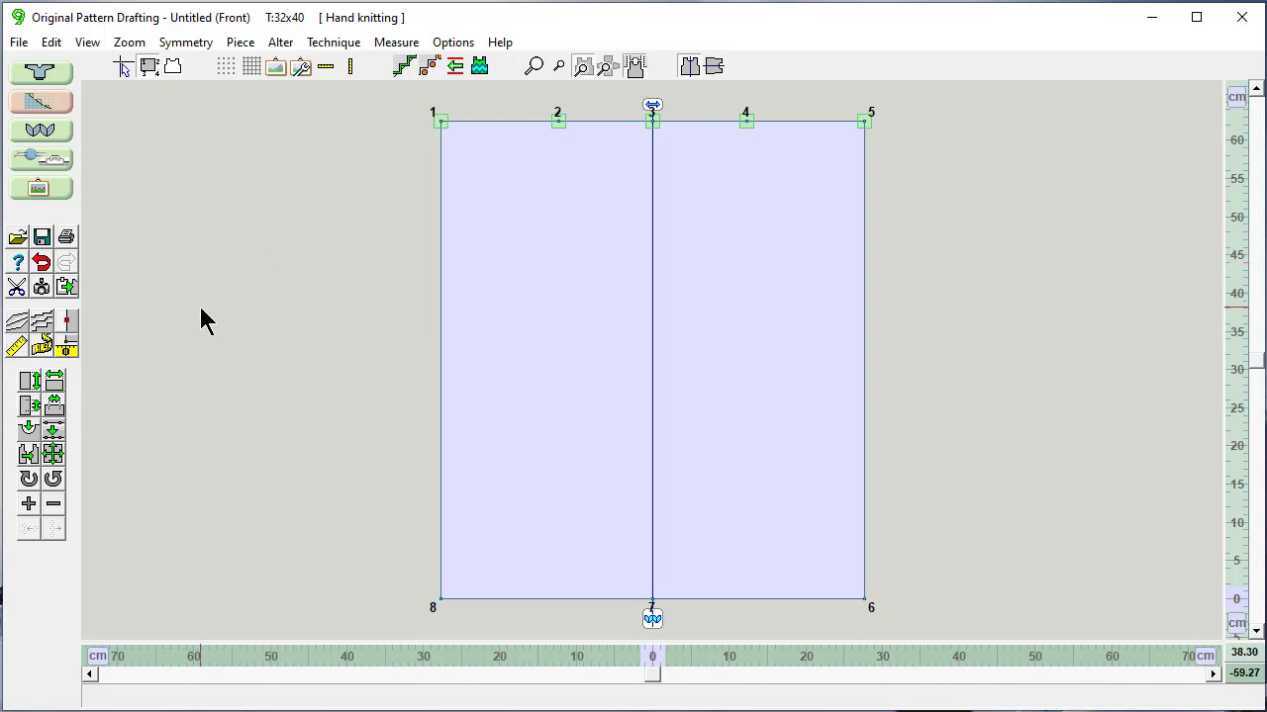
- Measure the distance from point 2 to centre point 3 on the top edge
click(42, 347)
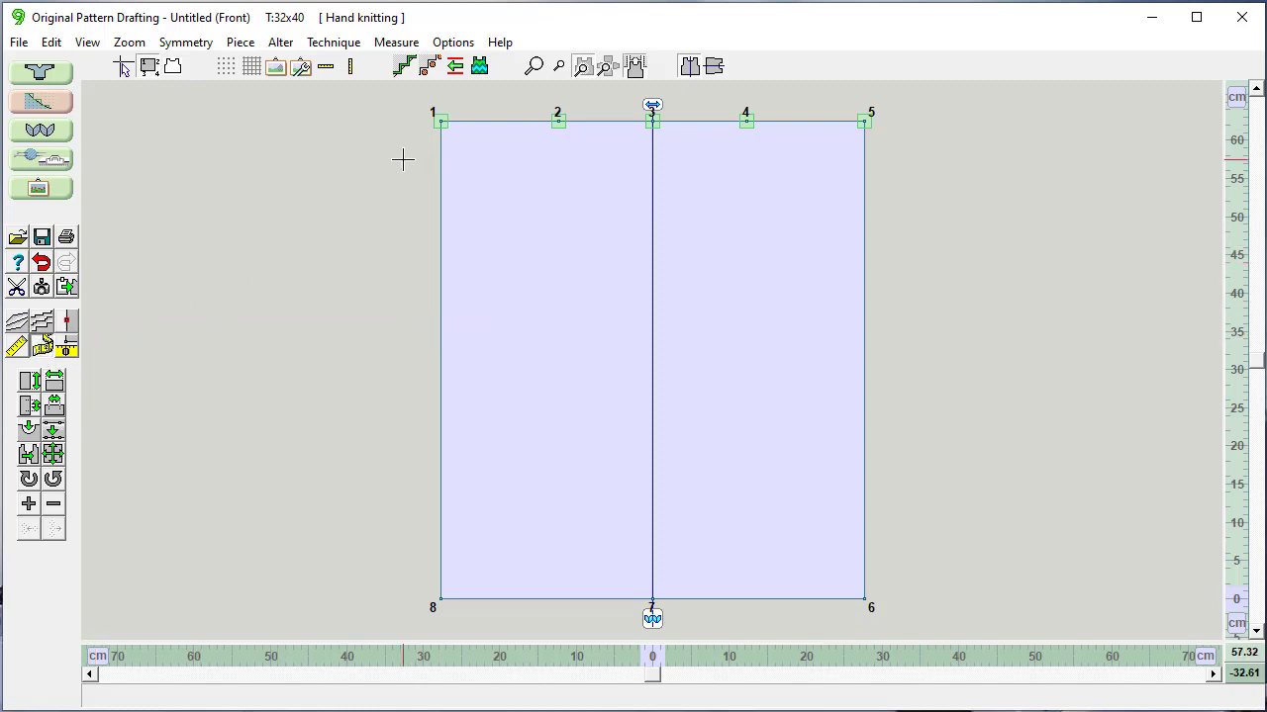
click(558, 118)
click(652, 120)
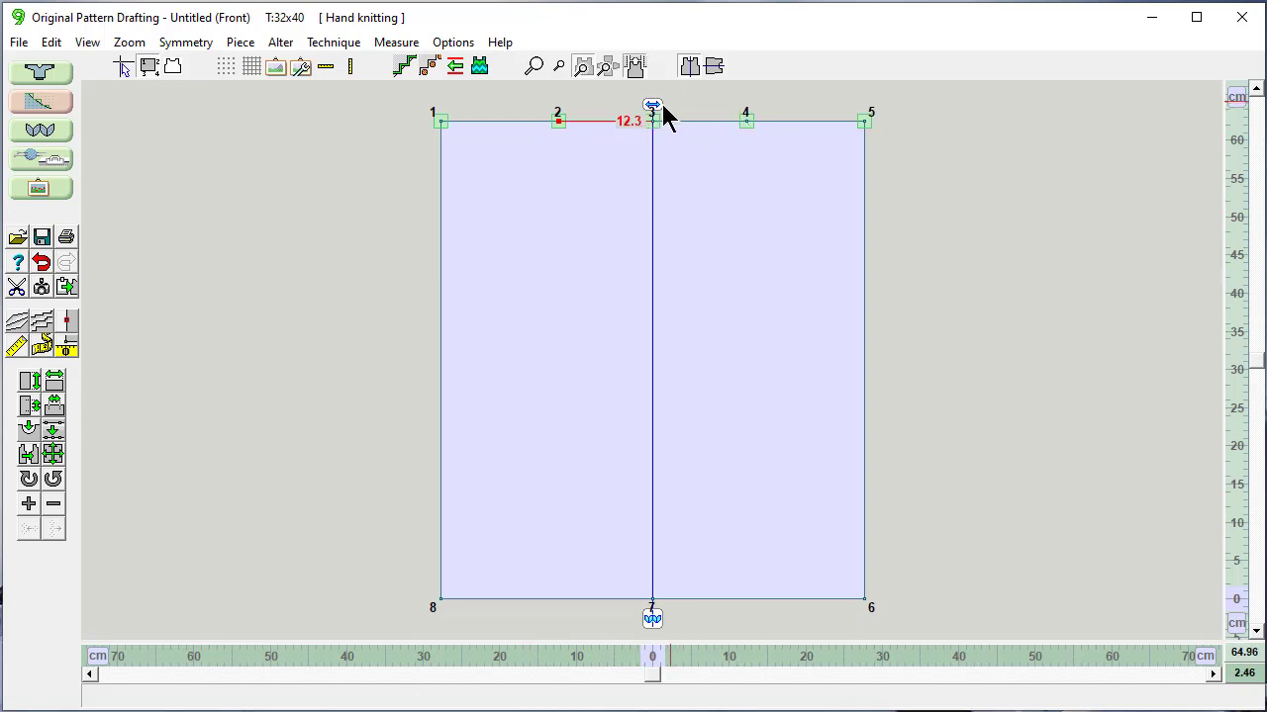
- Move point 2 horizontally by 2.3 cm with Measured Adjustment, leaving it 10.0 cm from point 3
click(401, 127)
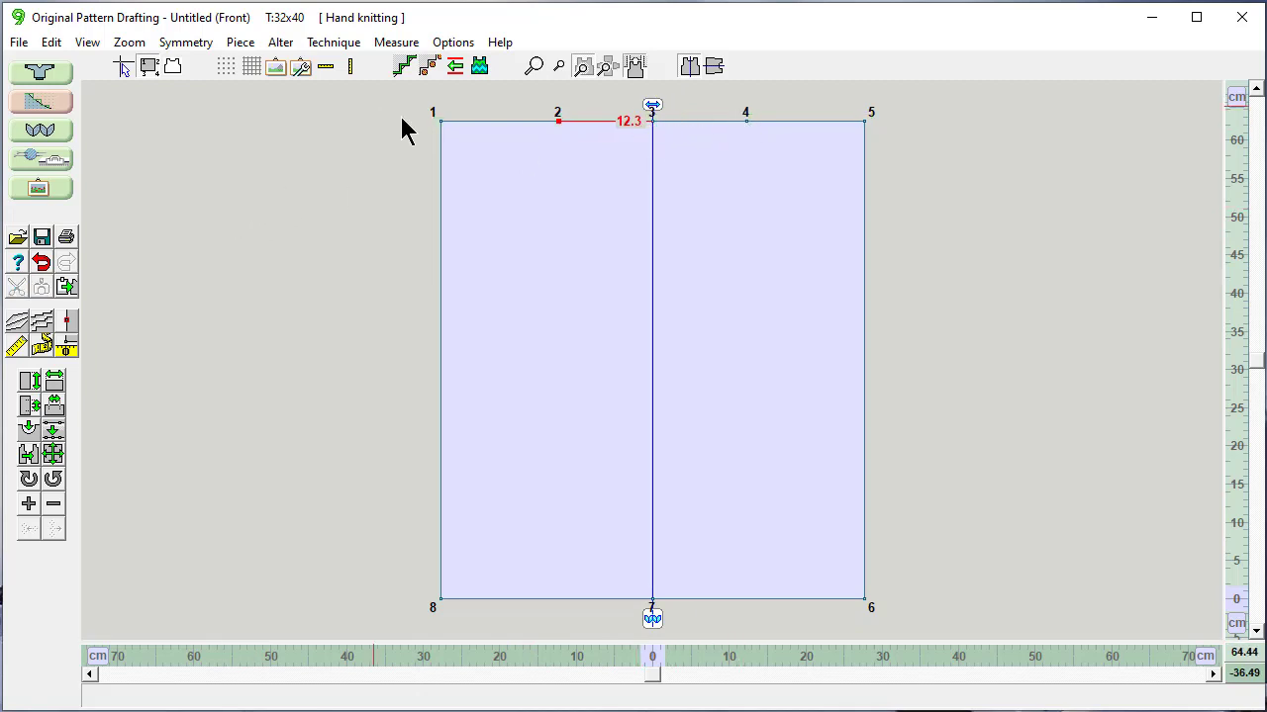
click(558, 123)
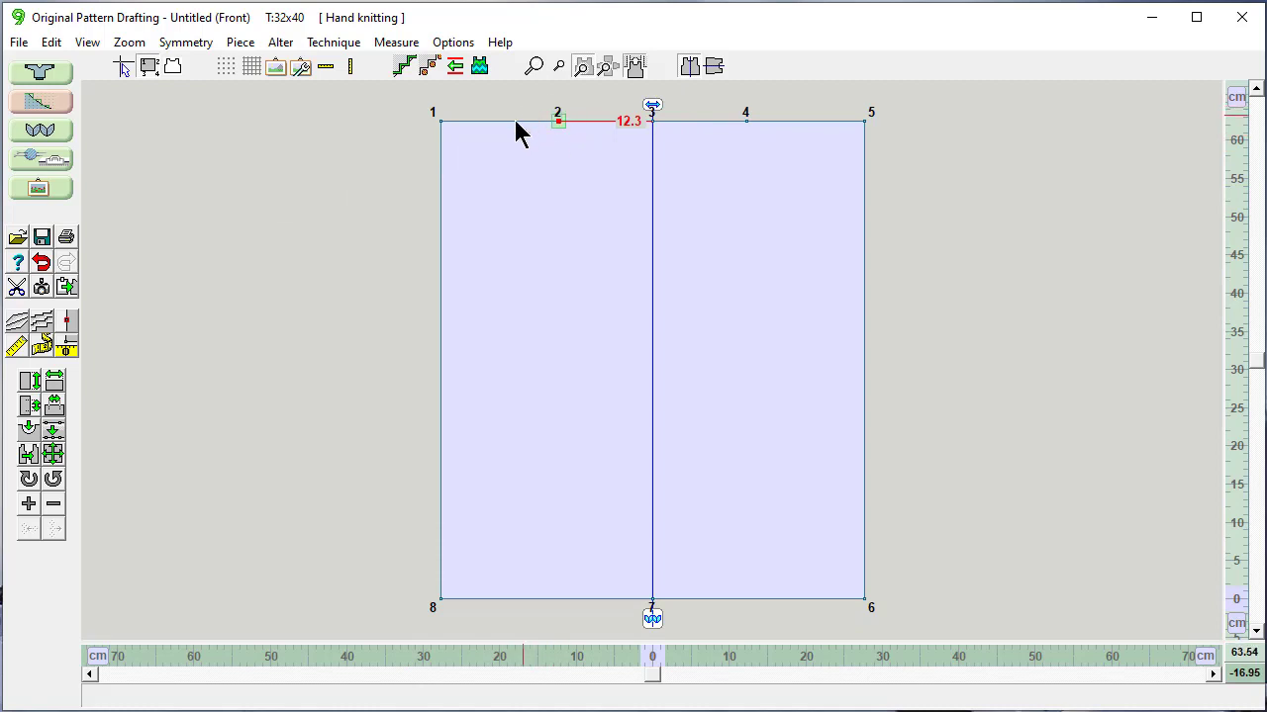
click(55, 45)
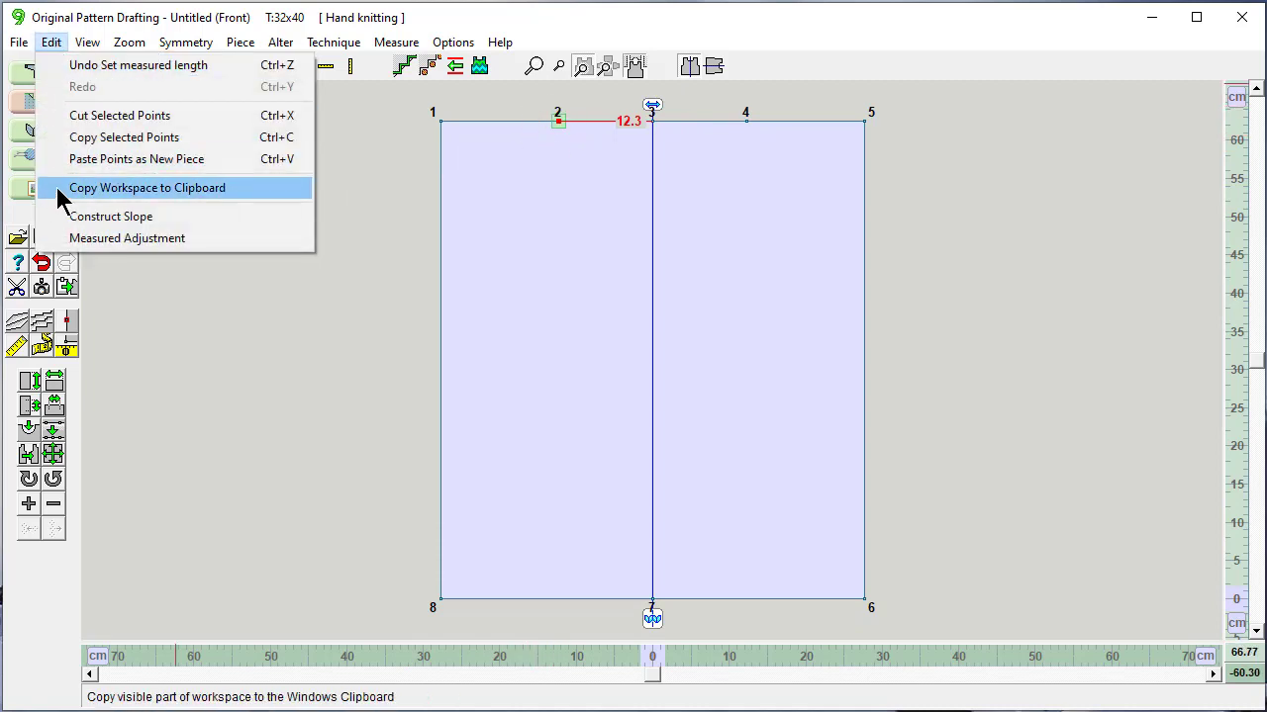
click(75, 240)
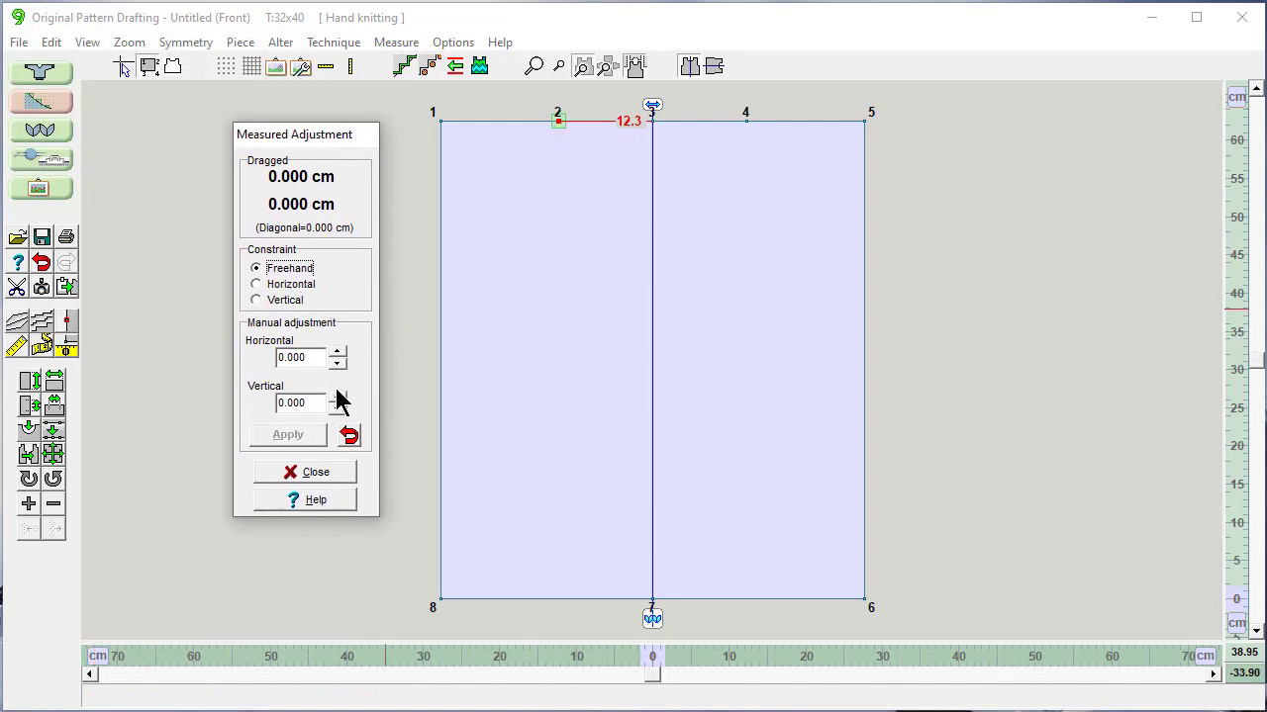
double_click(313, 358)
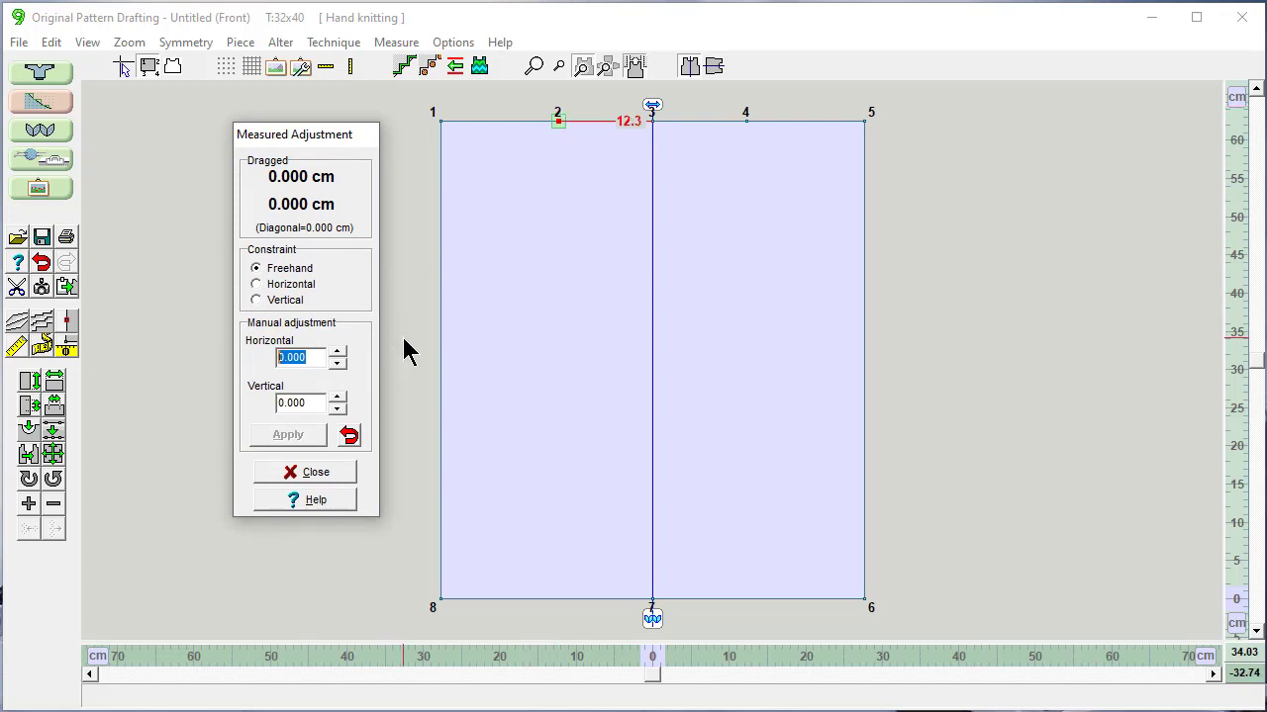
text(2.3)
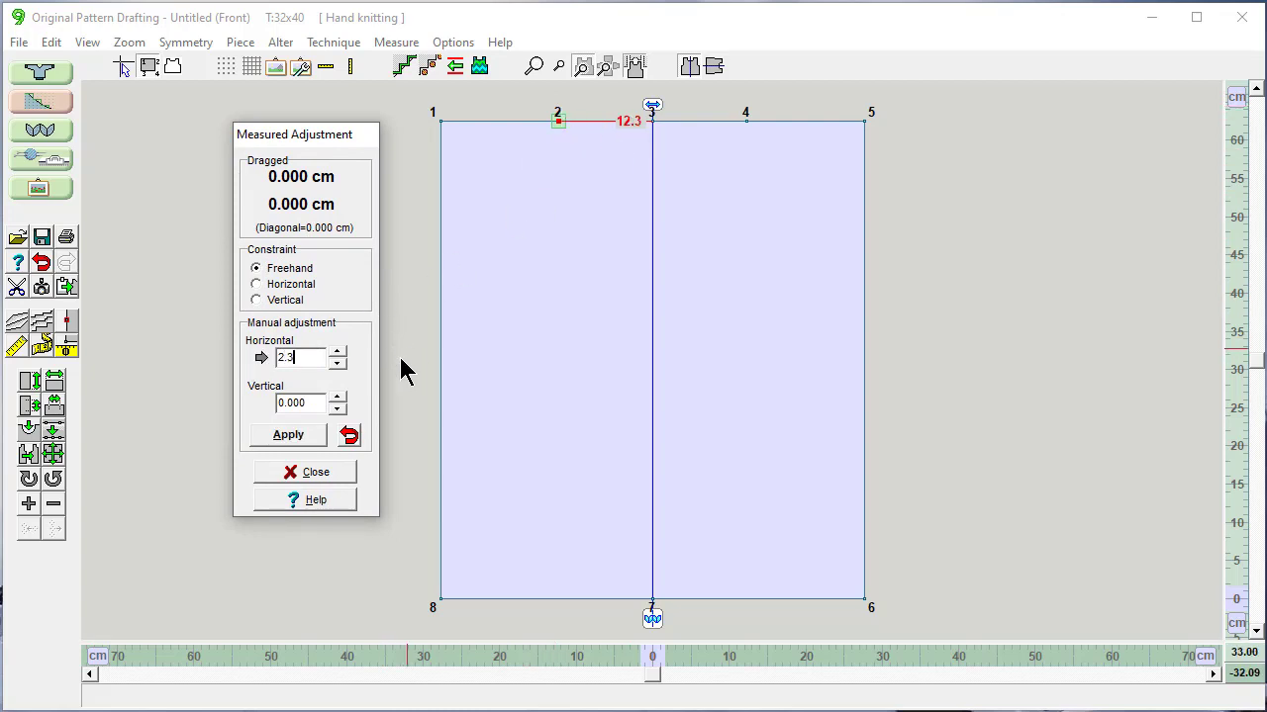
click(286, 436)
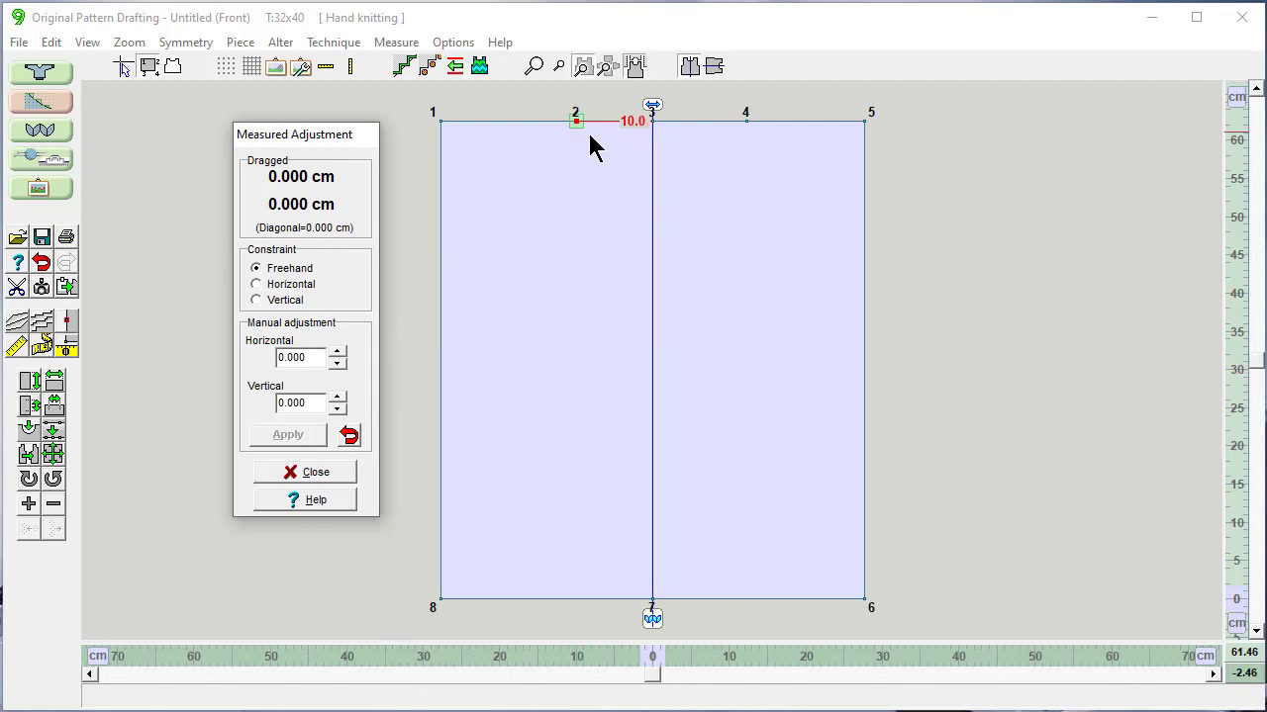
click(307, 474)
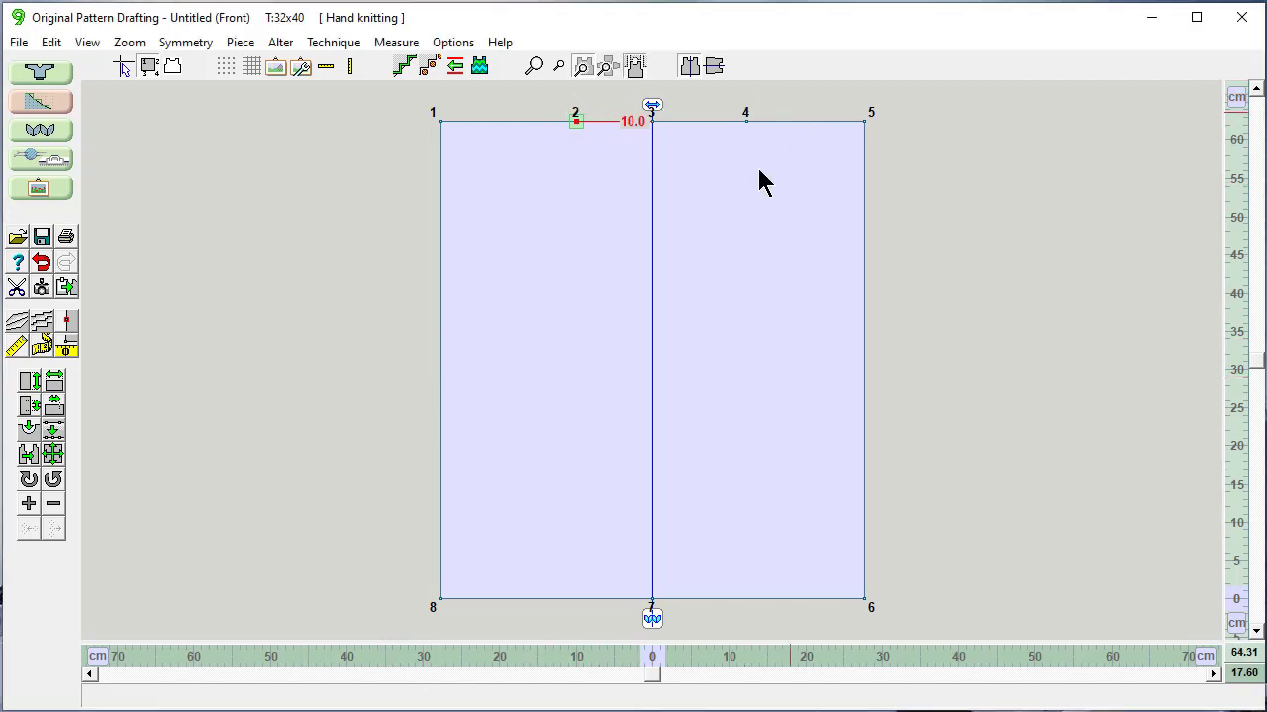
- Reflect the left-side points onto the right using the vertical mirror
click(689, 67)
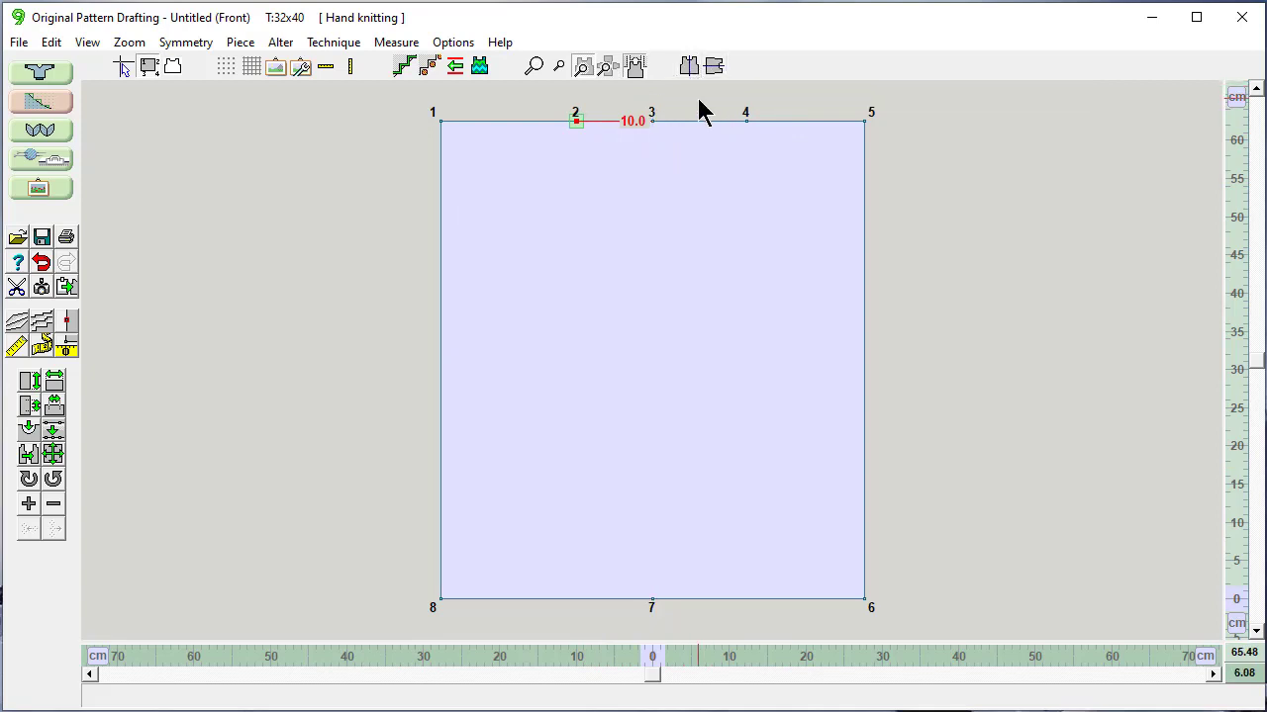
click(691, 67)
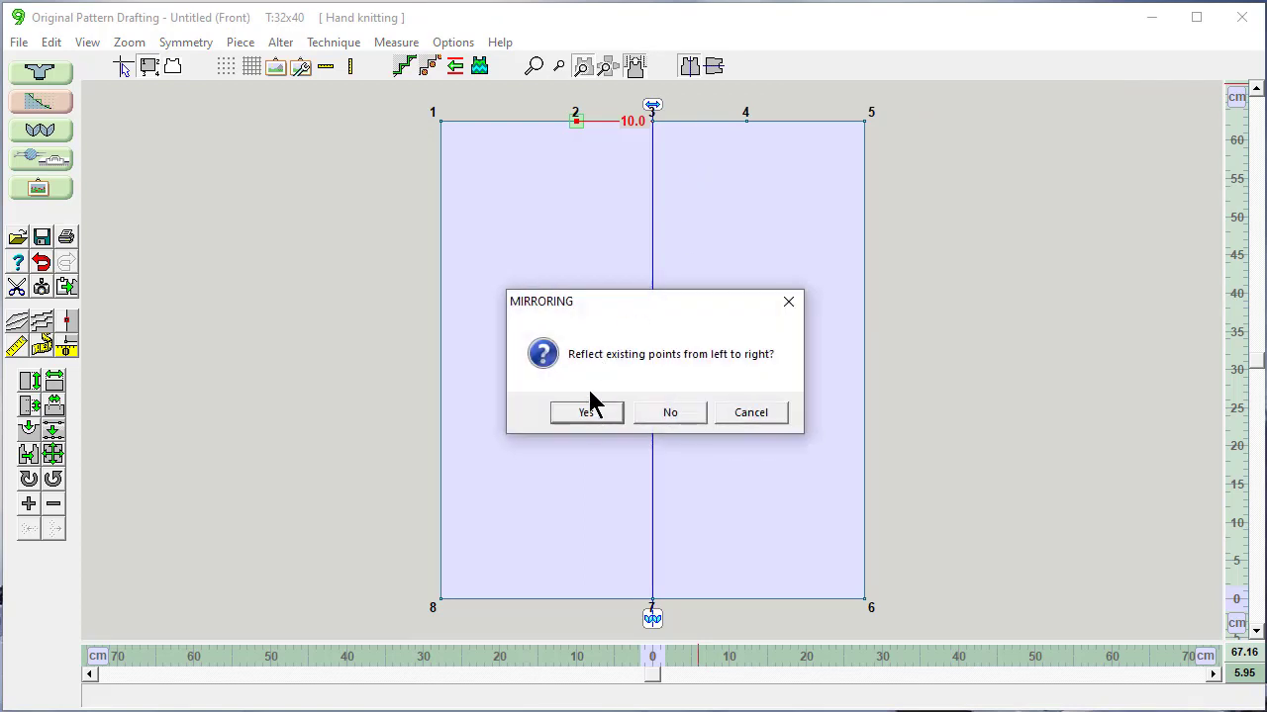
click(584, 414)
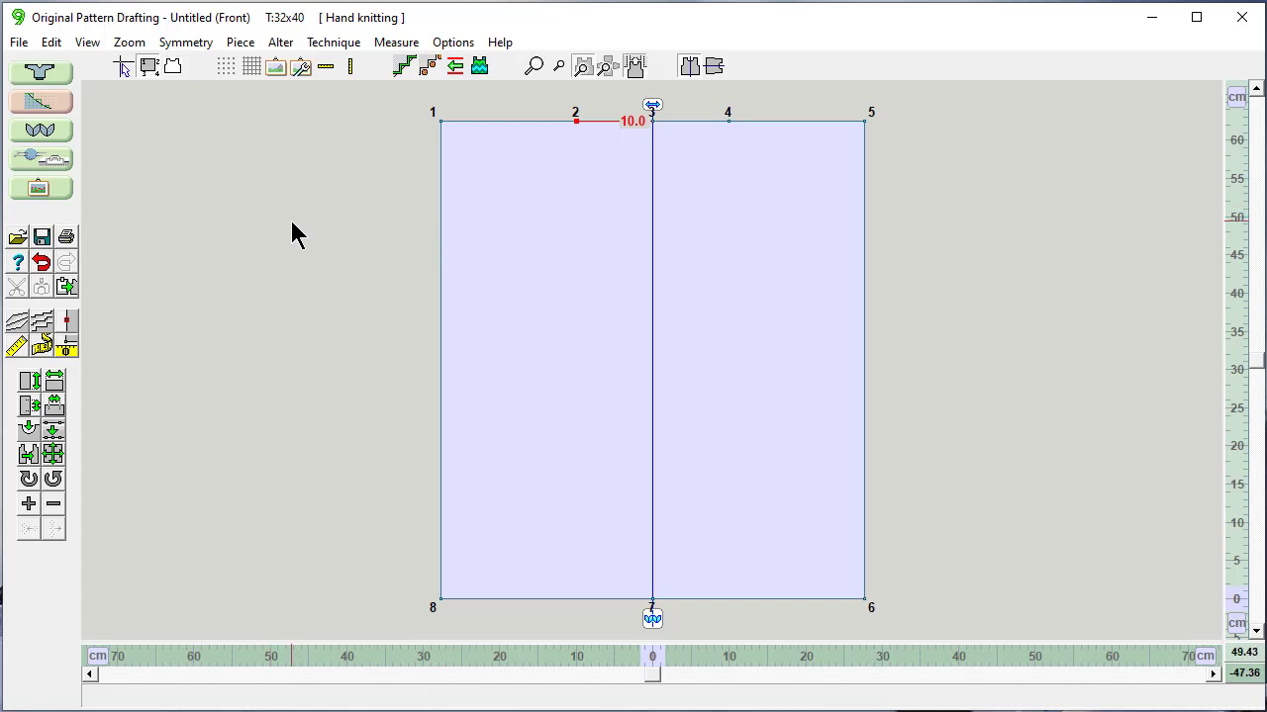
- Delete the extra top centre point 3 of the Front piece
click(42, 344)
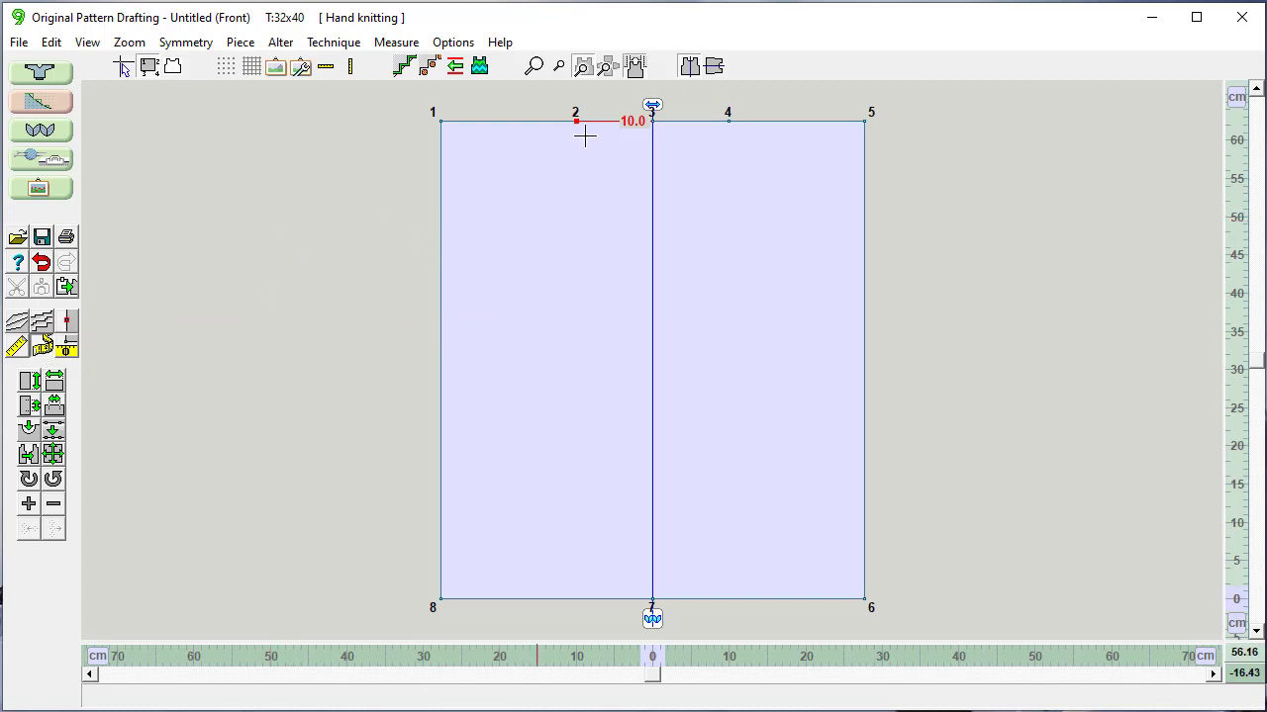
key(Escape)
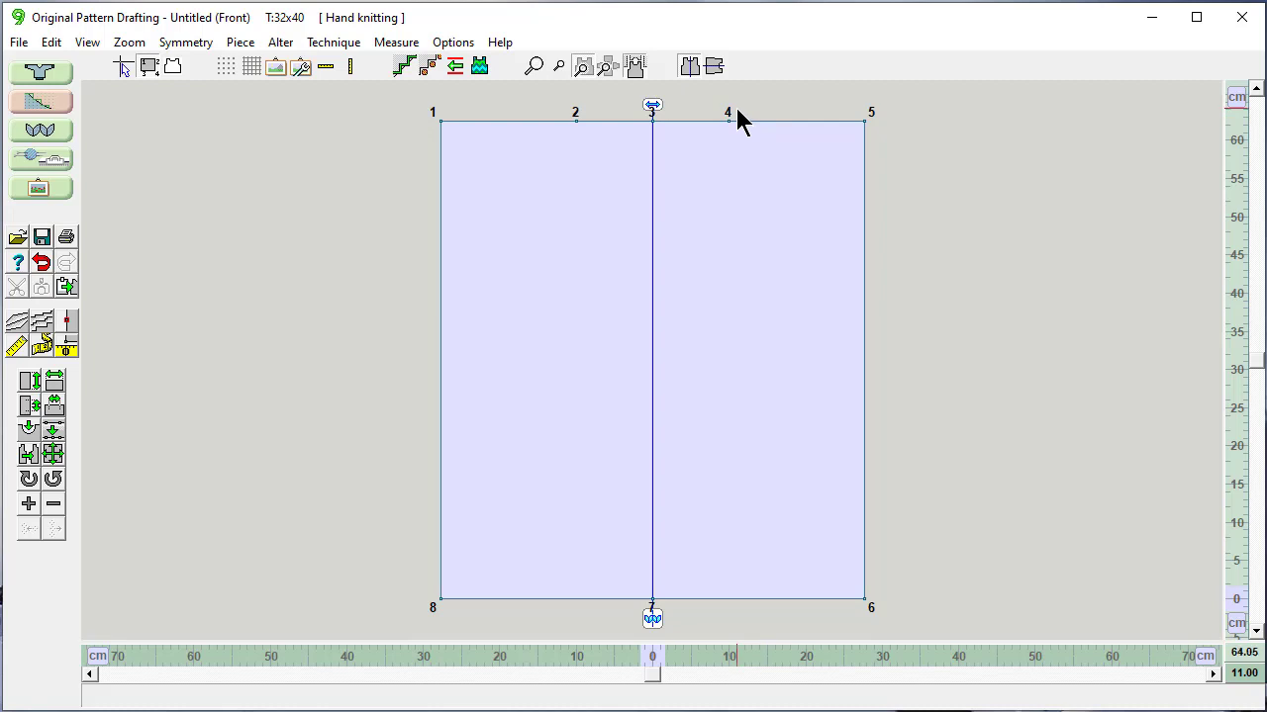
click(652, 119)
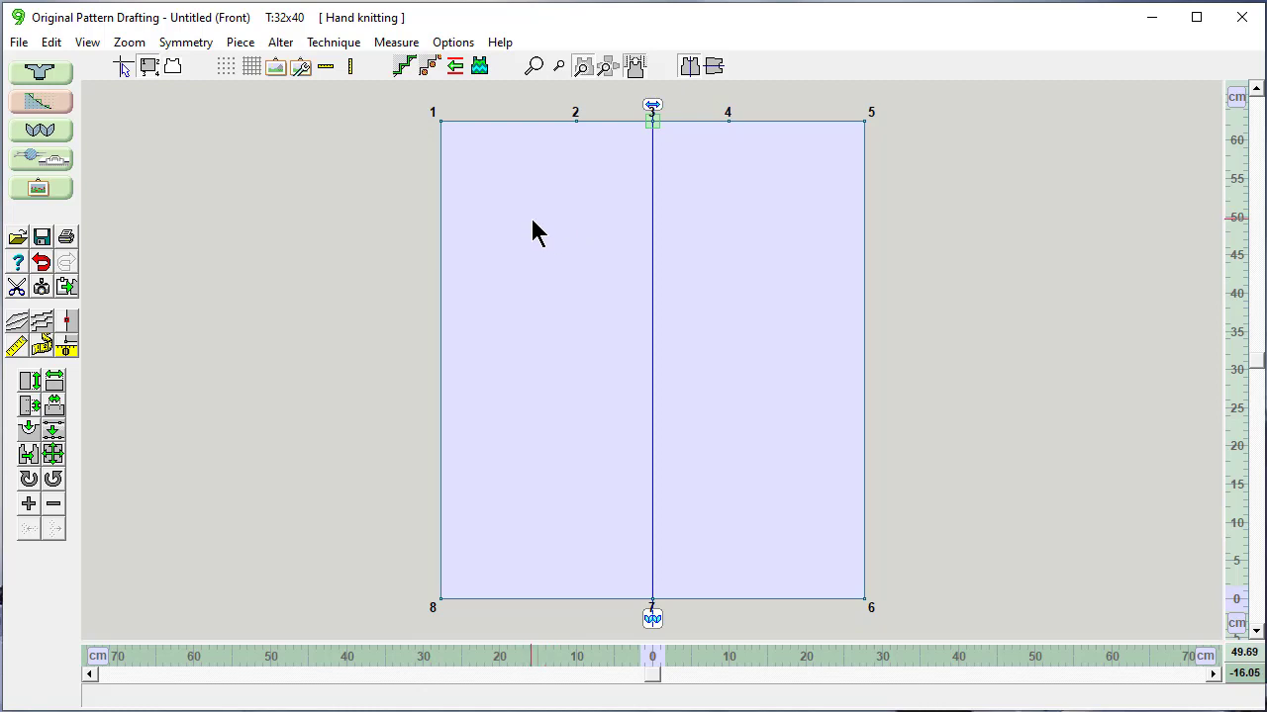
key(Delete)
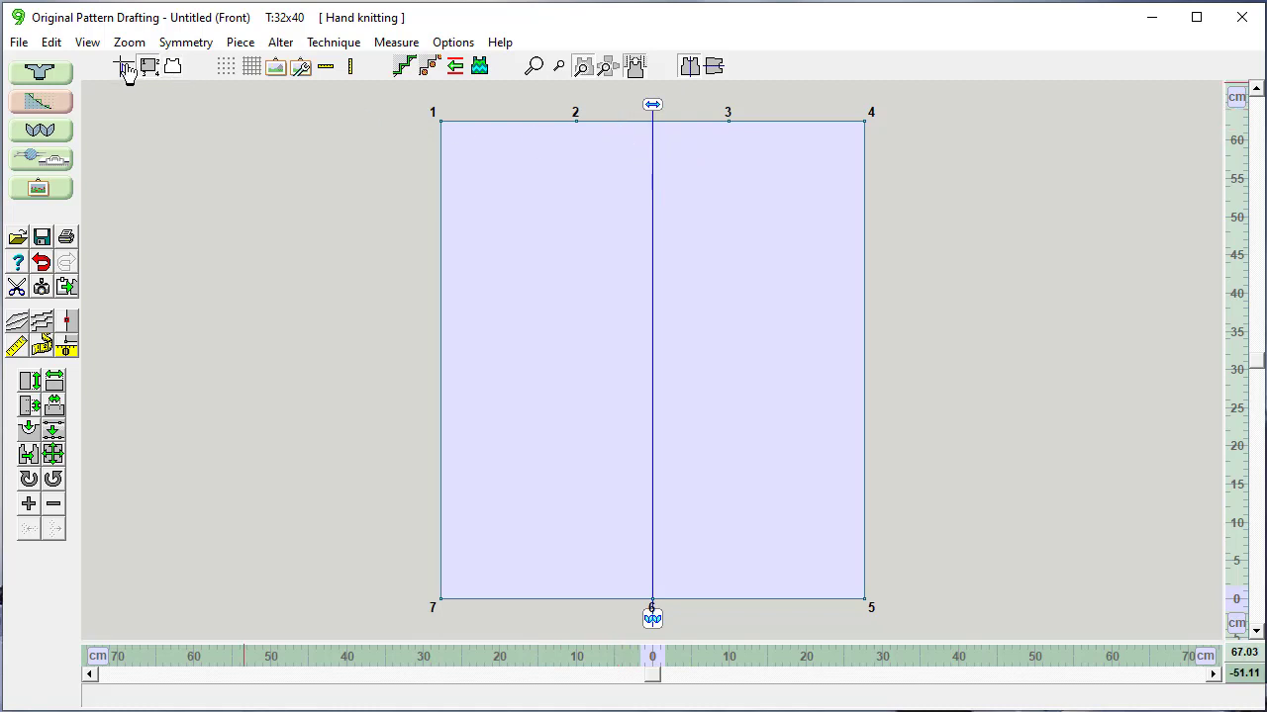
- Turn on the full-width crosshair and set the tape measures' zero at corner point 1
click(124, 68)
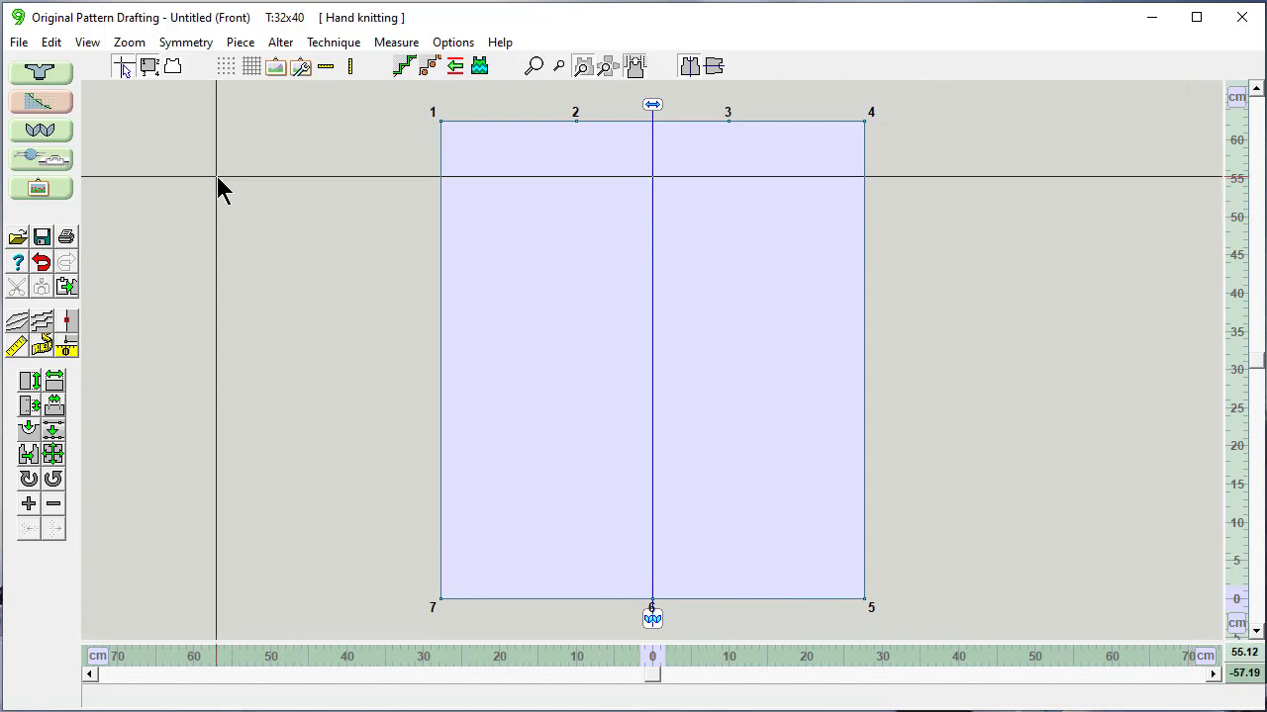
click(67, 348)
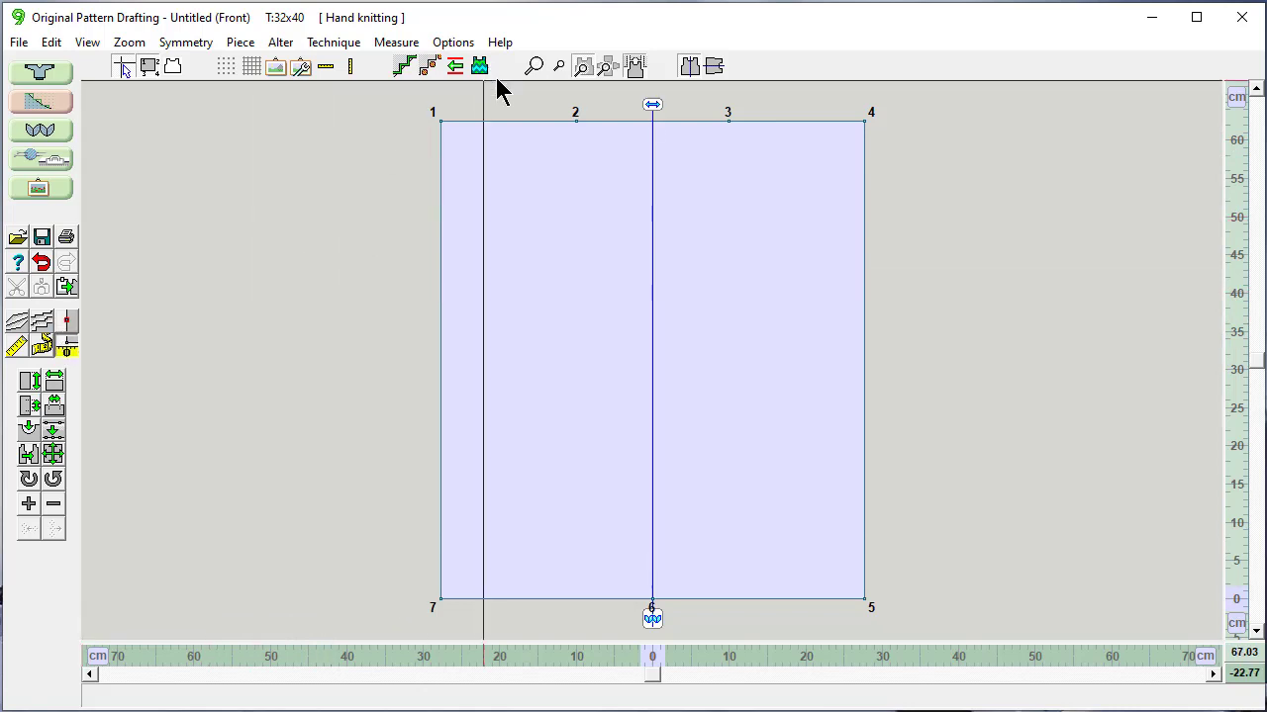
click(439, 120)
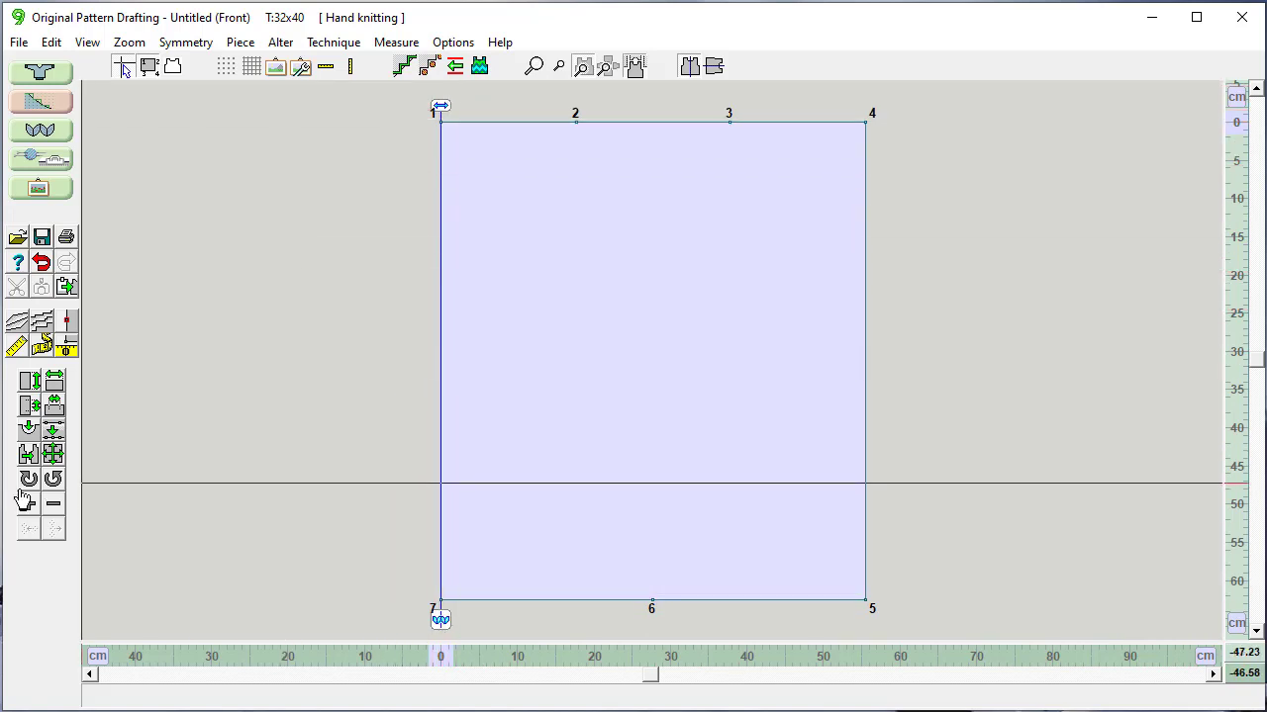
click(29, 429)
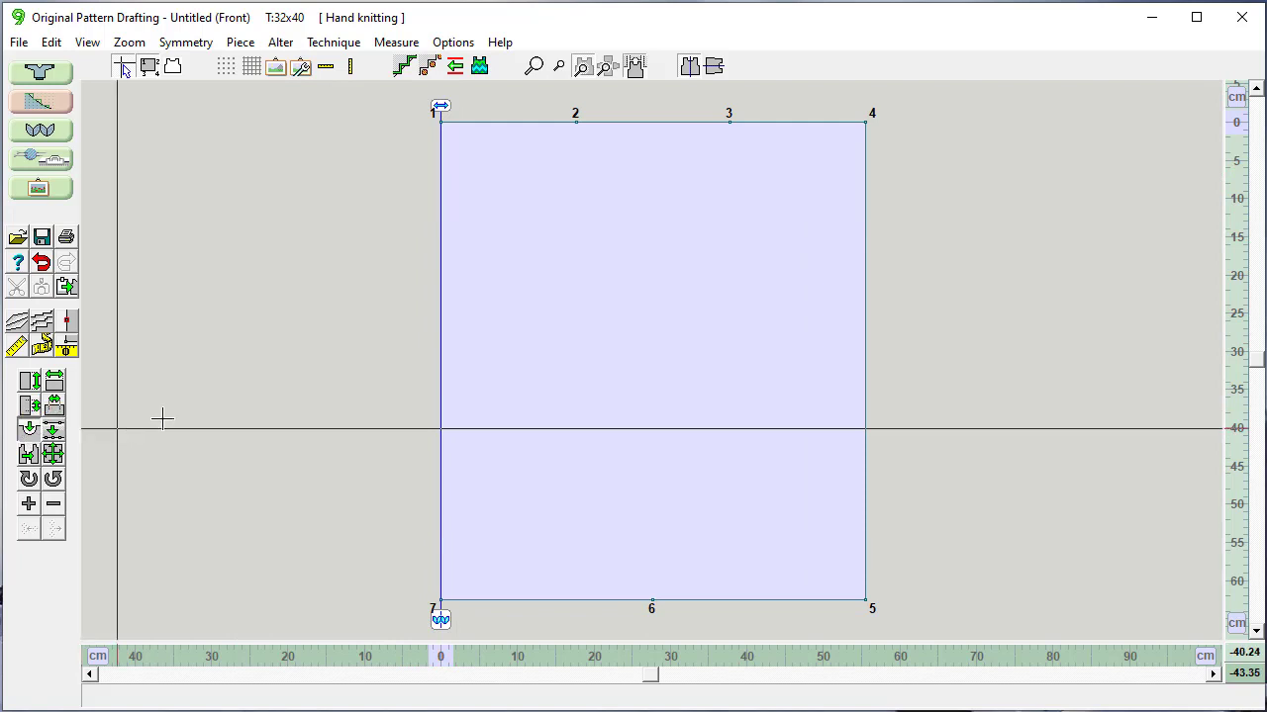
- Curve the top edge between points 2 and 3 using 6 points and curve type 4, about 10 cm deep
click(647, 124)
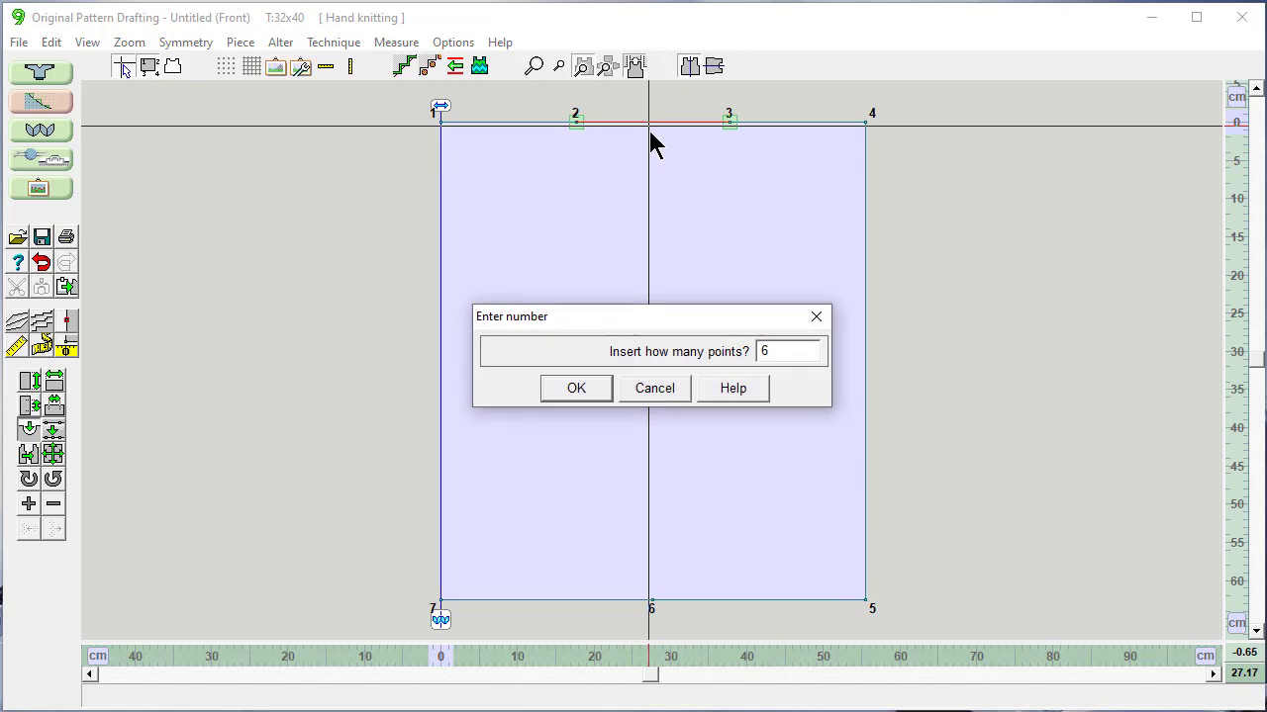
click(576, 390)
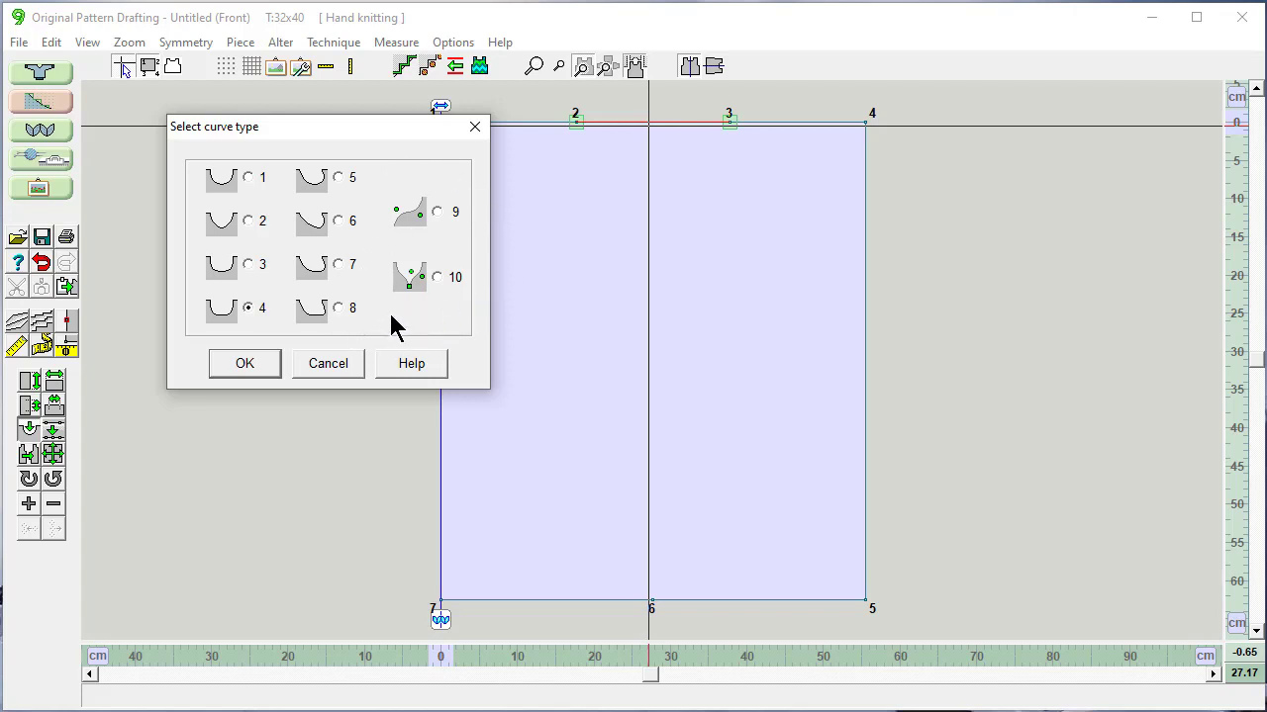
click(246, 361)
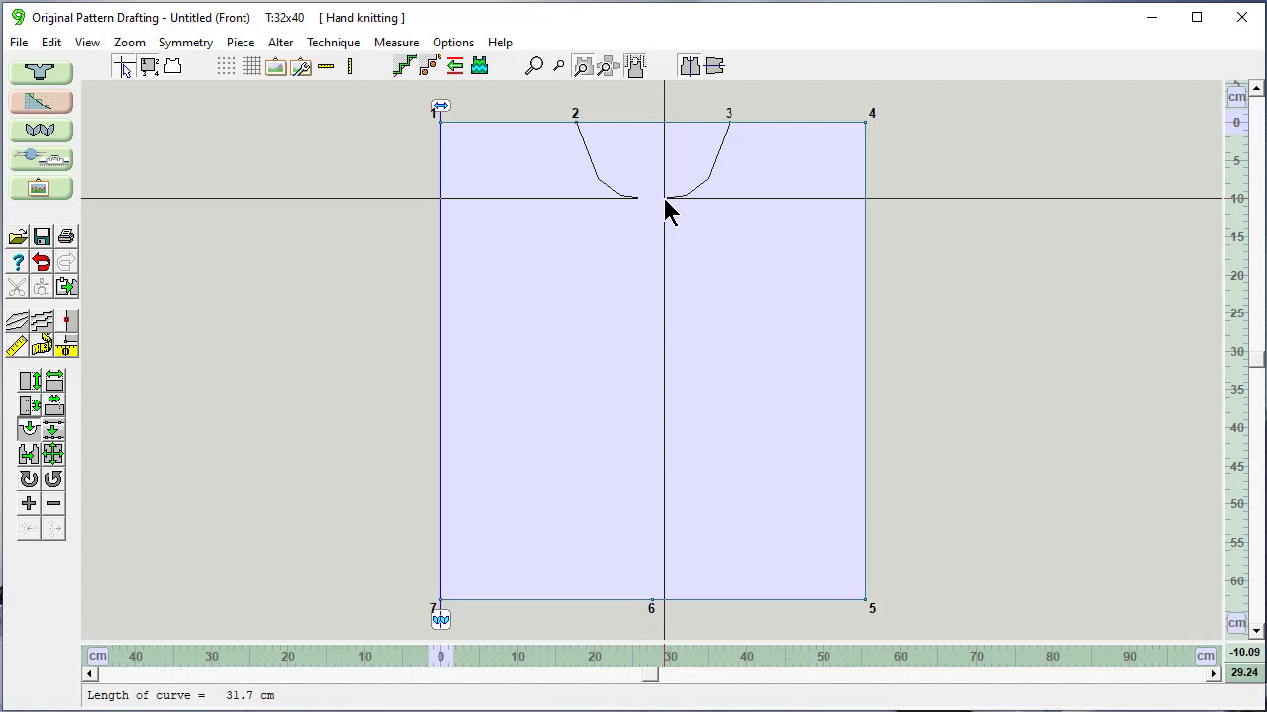
click(664, 198)
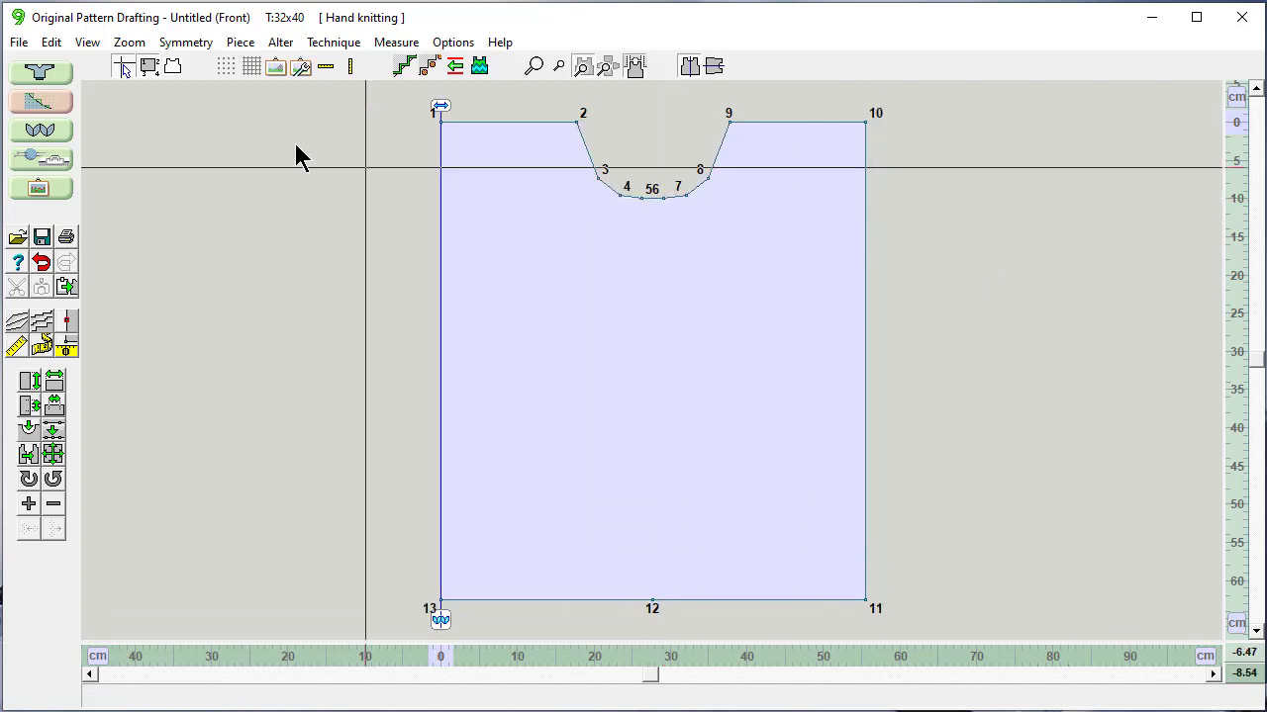
click(122, 71)
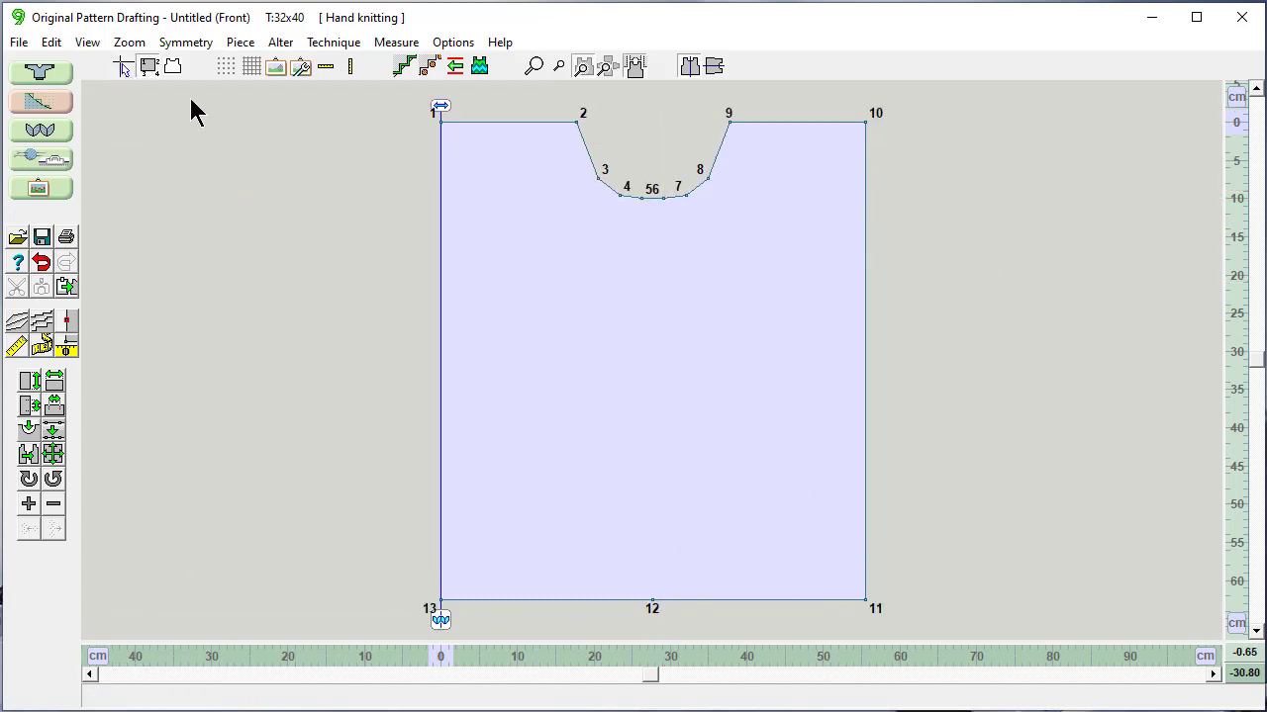
- Hide point numbers and add a point partway down the Front's left edge
click(148, 65)
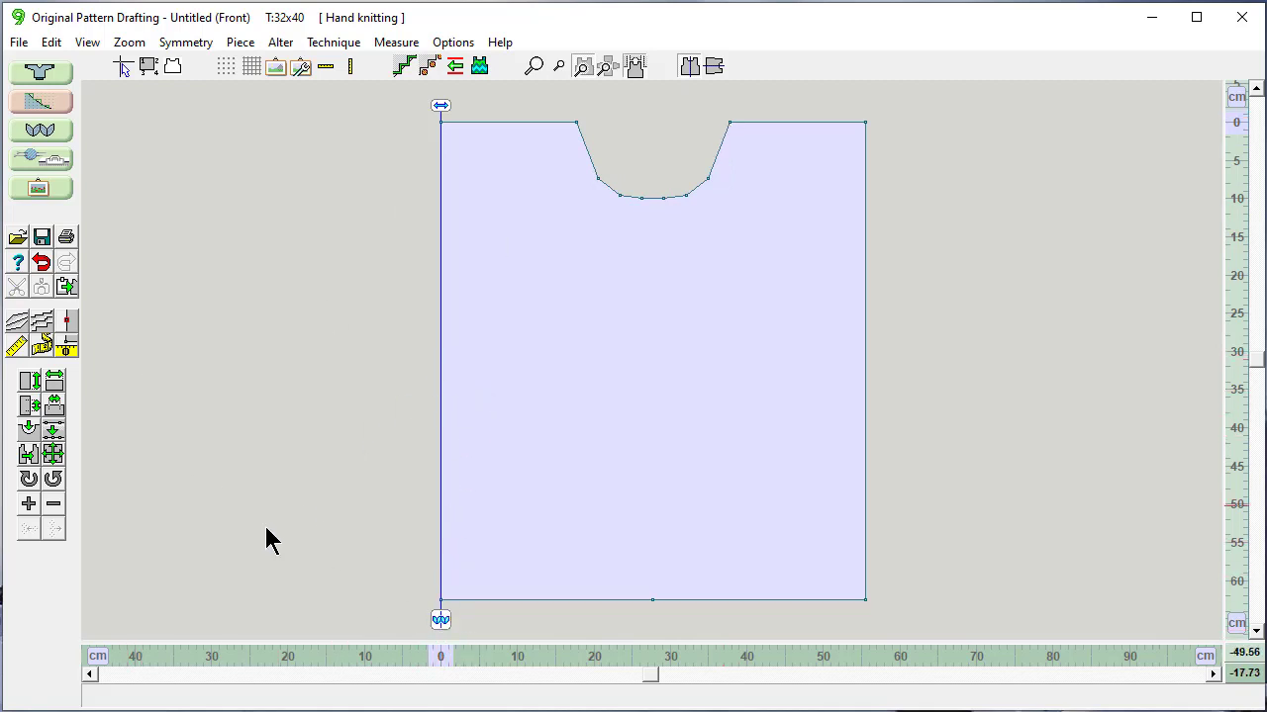
click(28, 507)
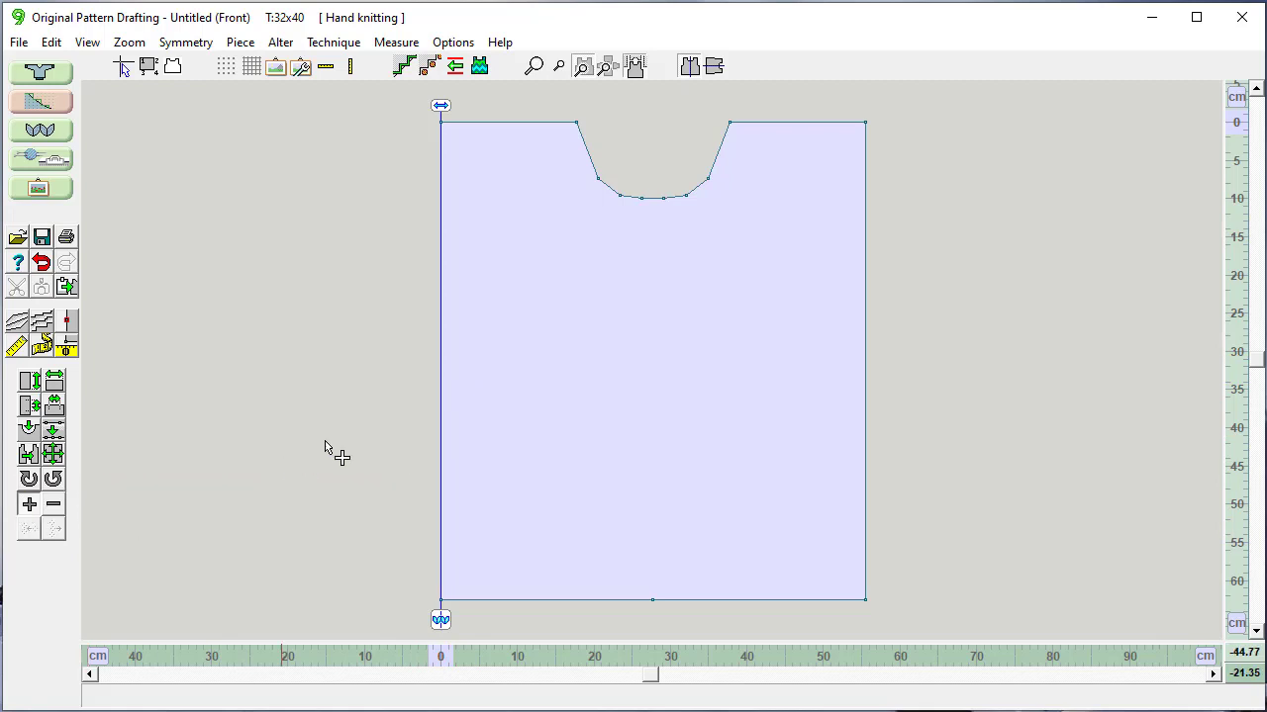
click(442, 352)
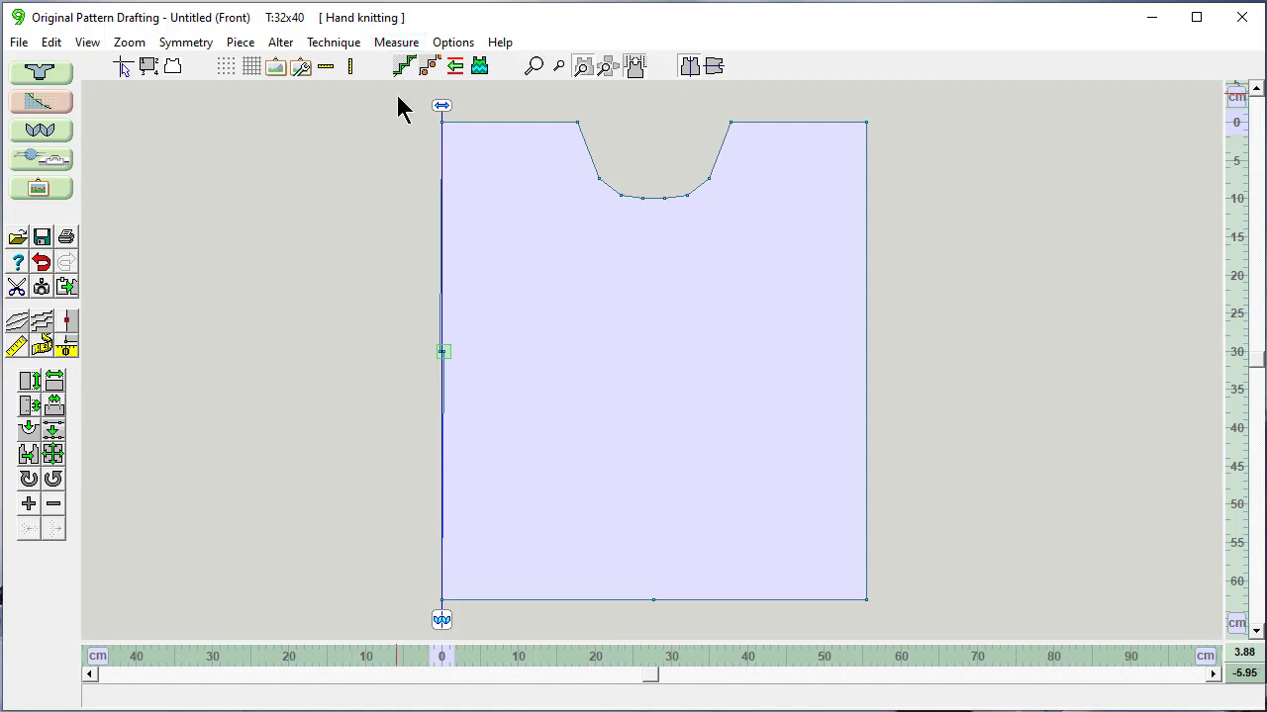
- Align the left-edge points vertically to point 13
drag(401, 94, 495, 625)
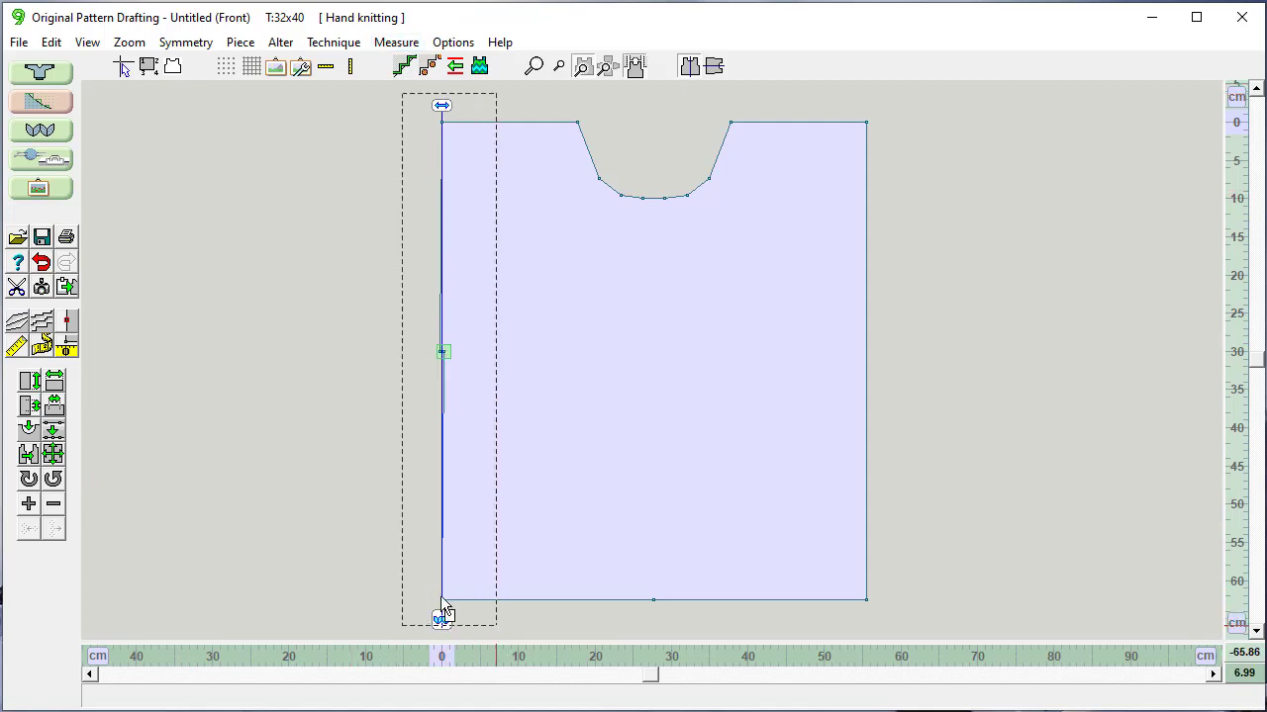
click(401, 42)
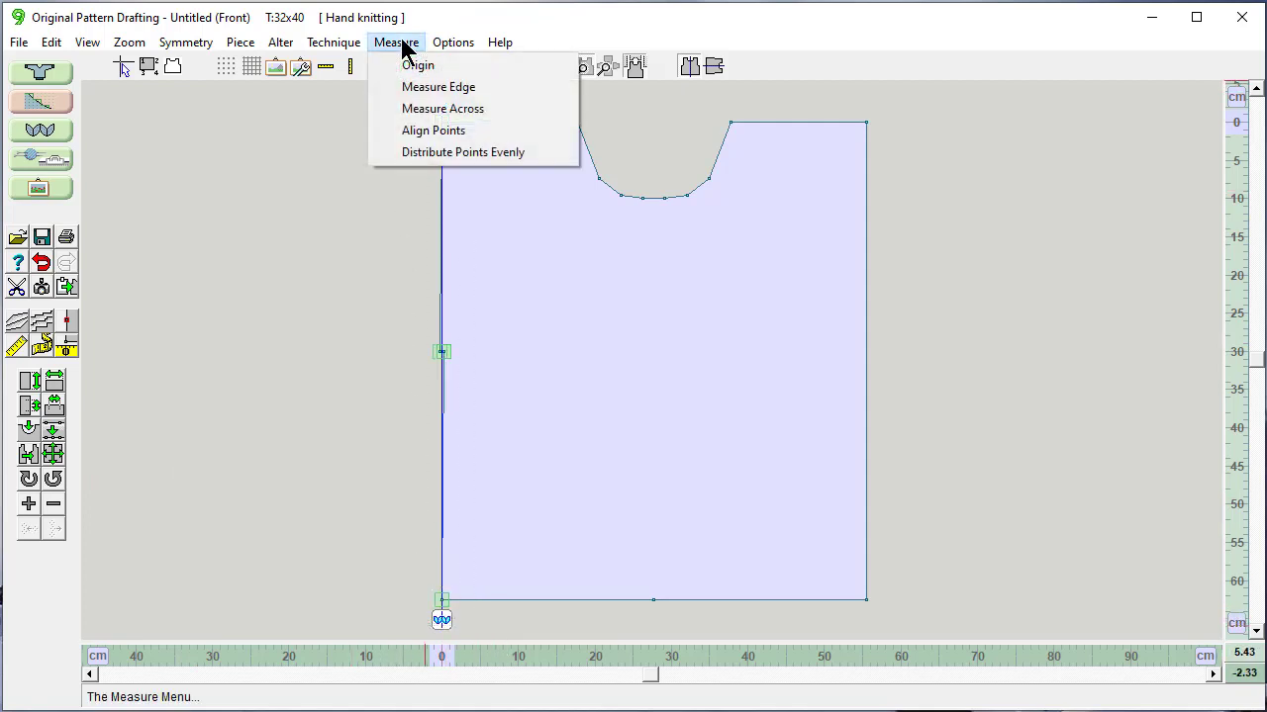
click(409, 131)
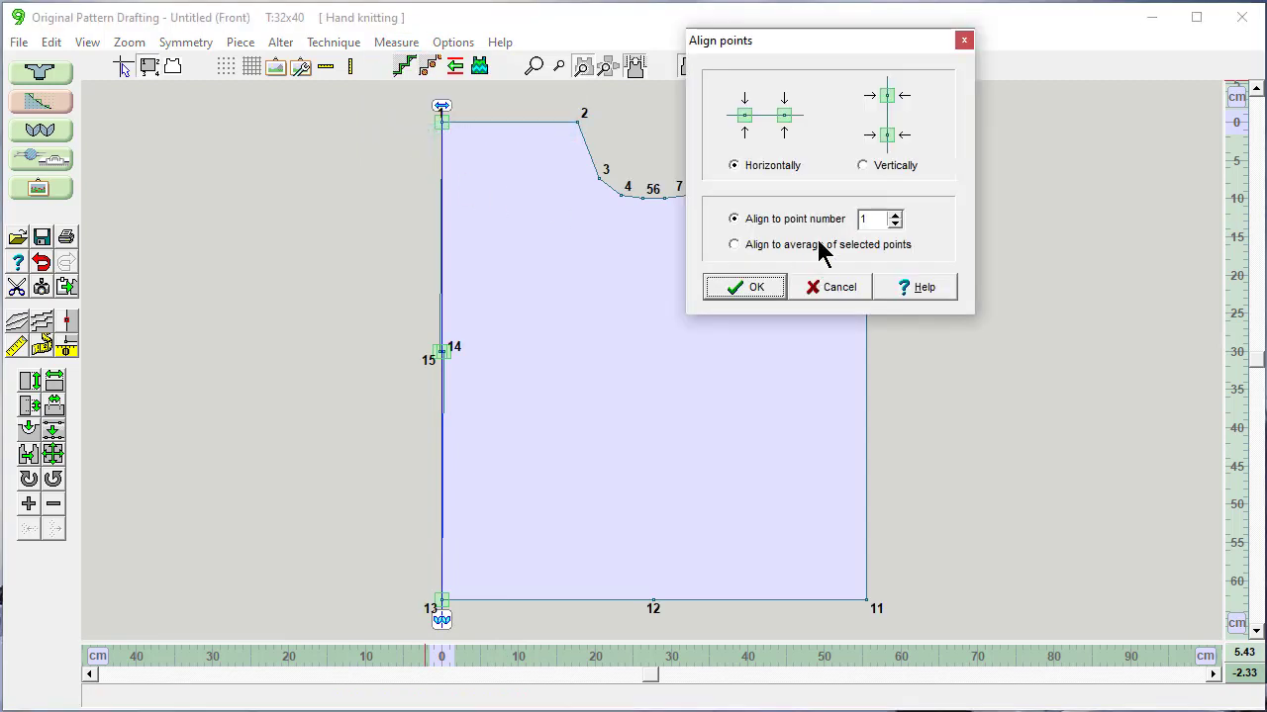
click(861, 165)
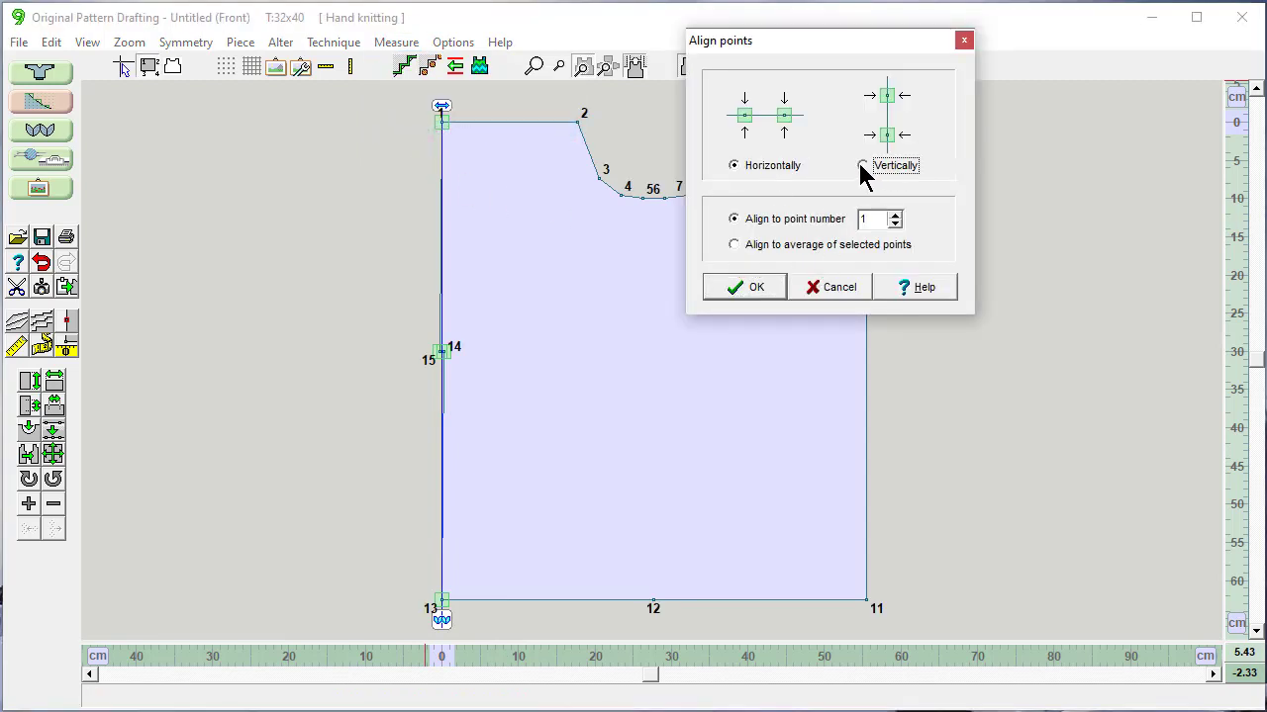
click(862, 219)
text(13)
click(740, 288)
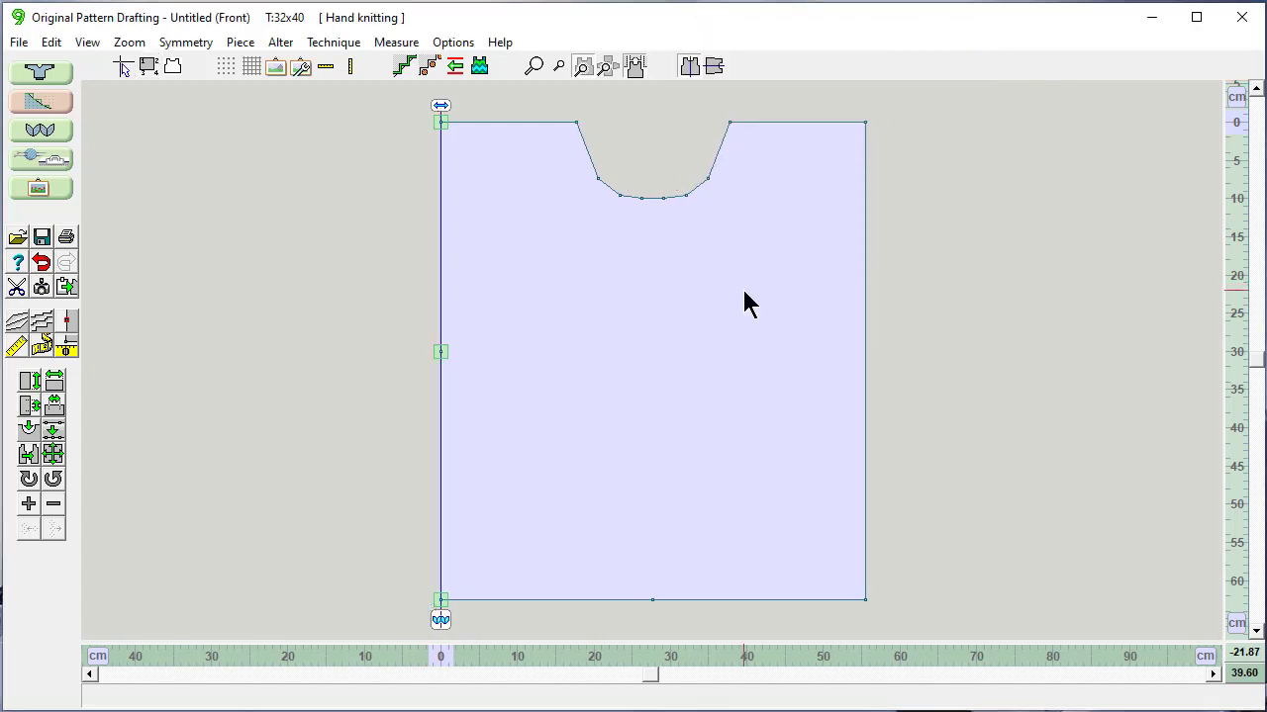
- Measure from the bottom-left corner up to the new mid-left point
click(41, 345)
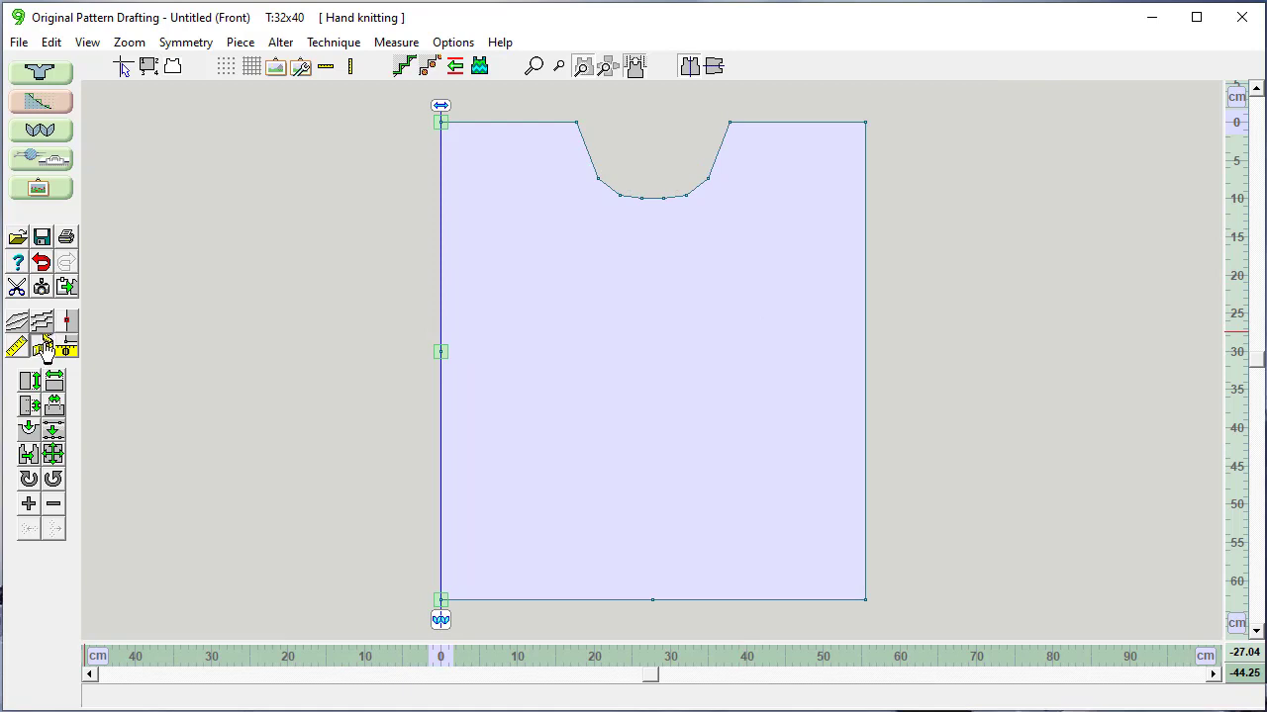
click(439, 599)
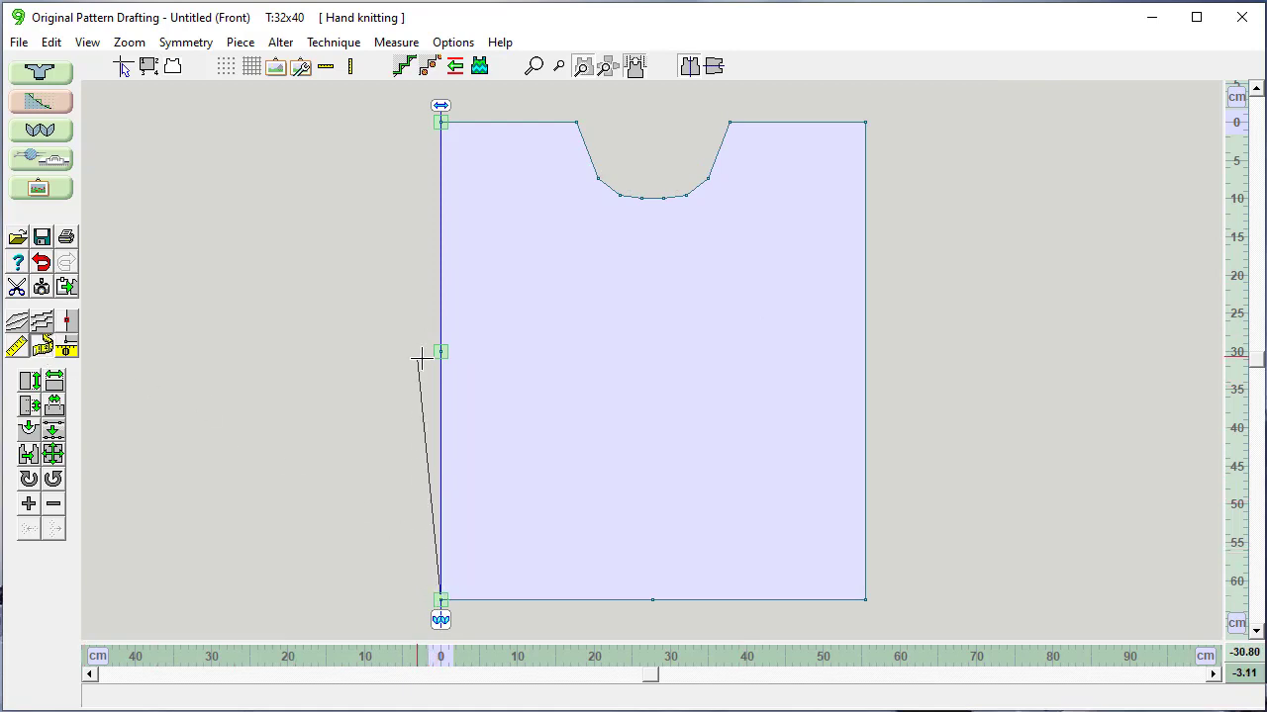
click(439, 351)
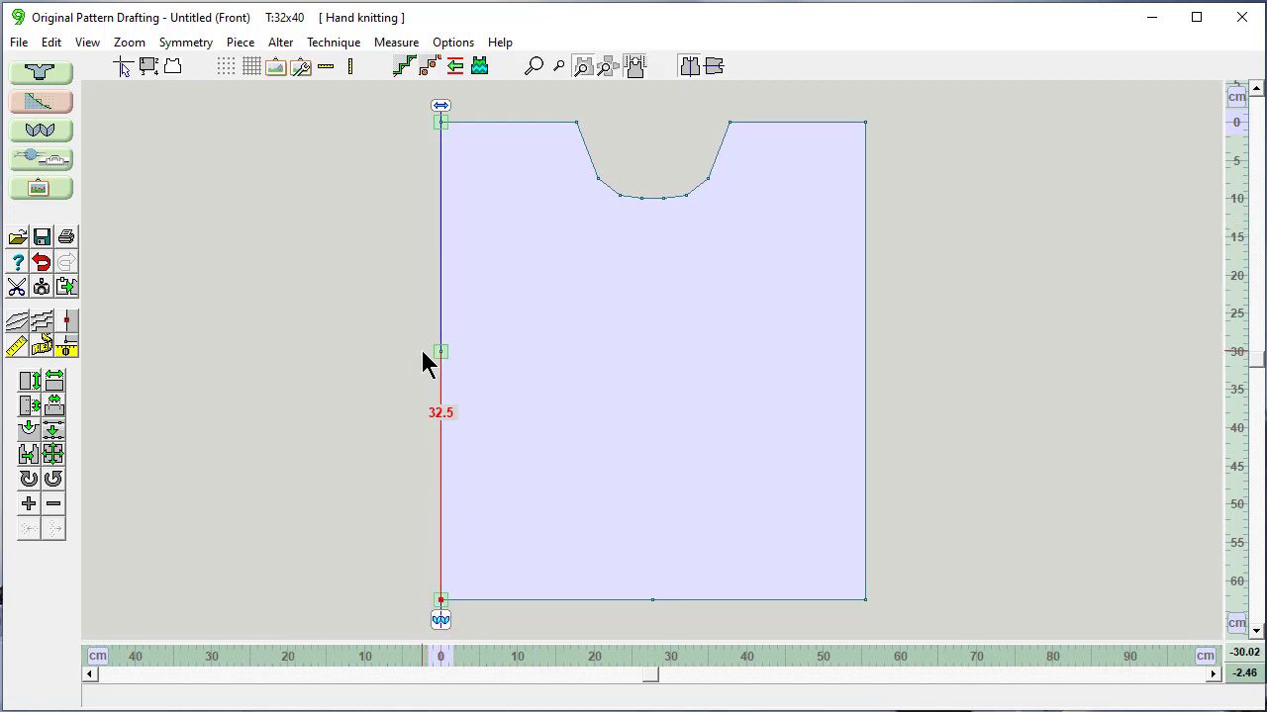
- Move the mid-left point vertically by -2.5 cm with Measured Adjustment, to 30.0 cm above the corner
click(51, 43)
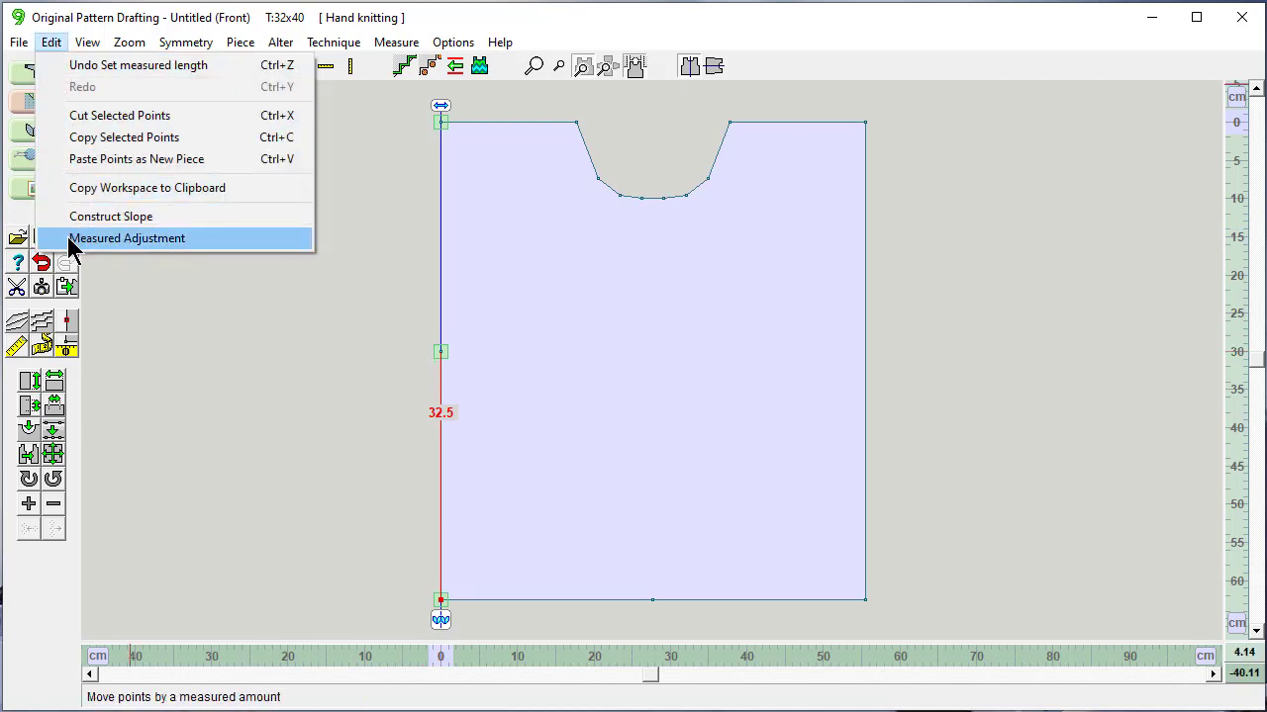
click(99, 238)
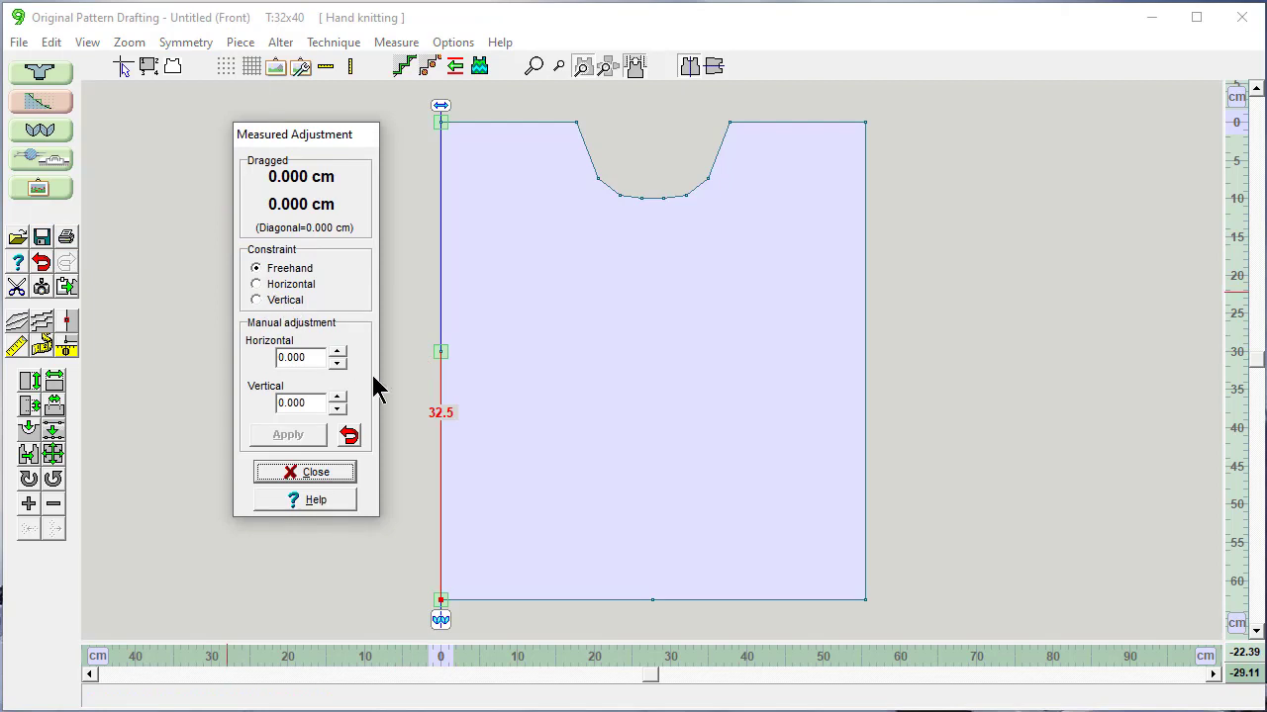
click(440, 352)
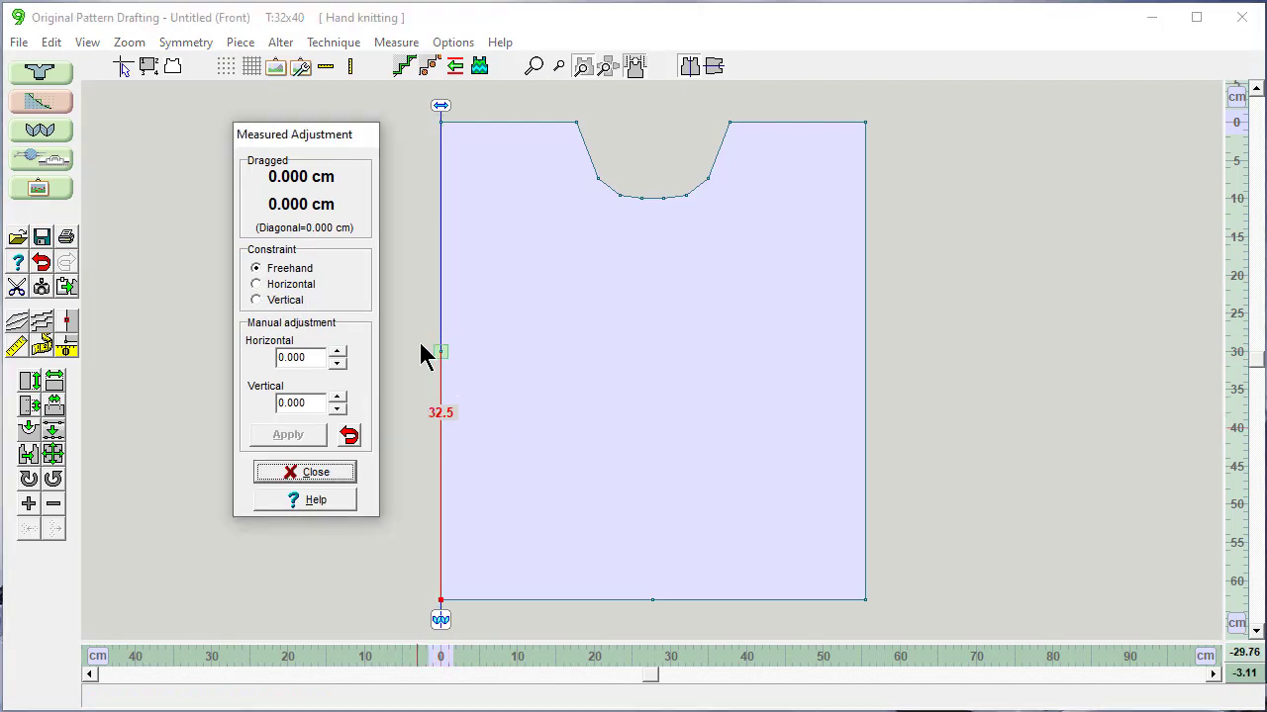
drag(315, 405, 251, 404)
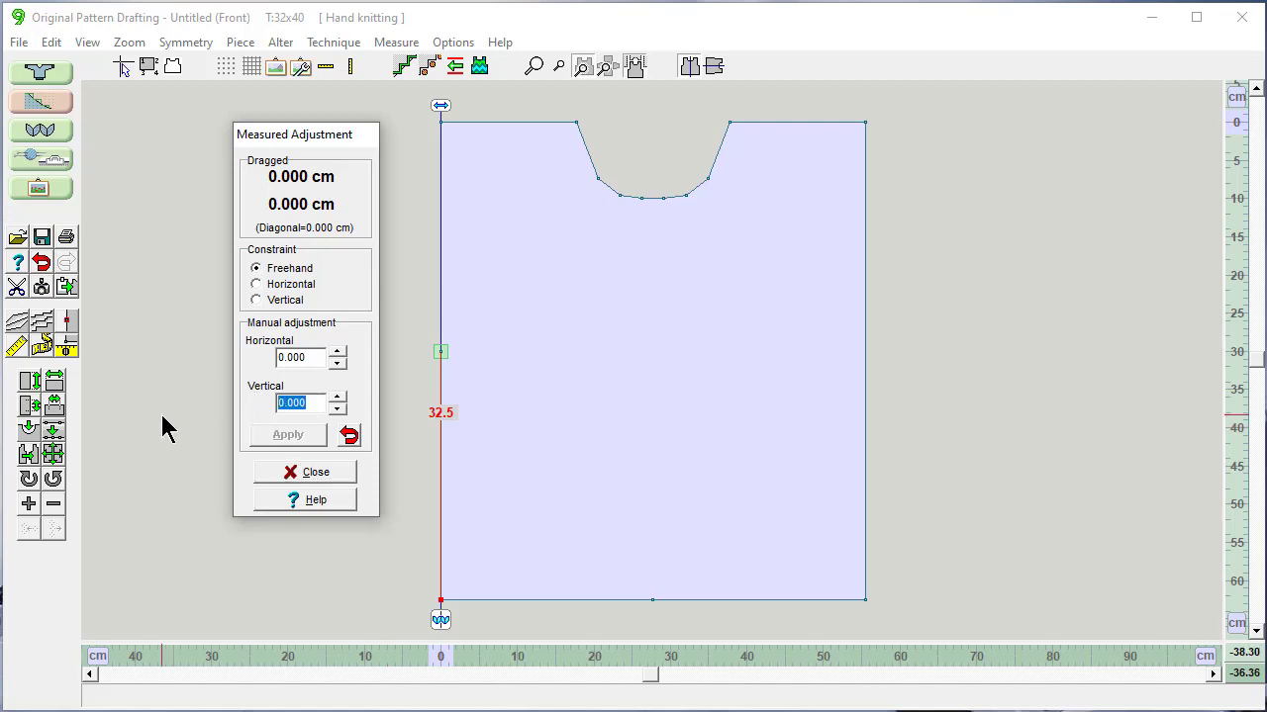
text(-2.5)
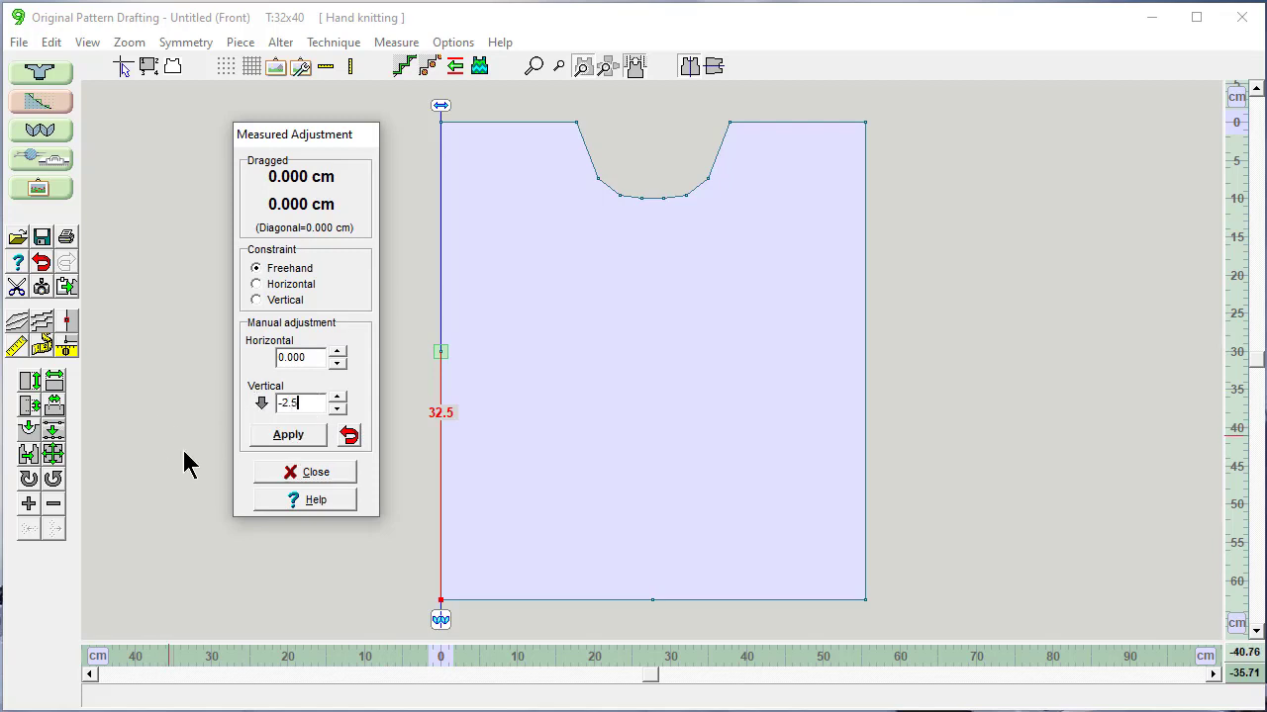
click(286, 436)
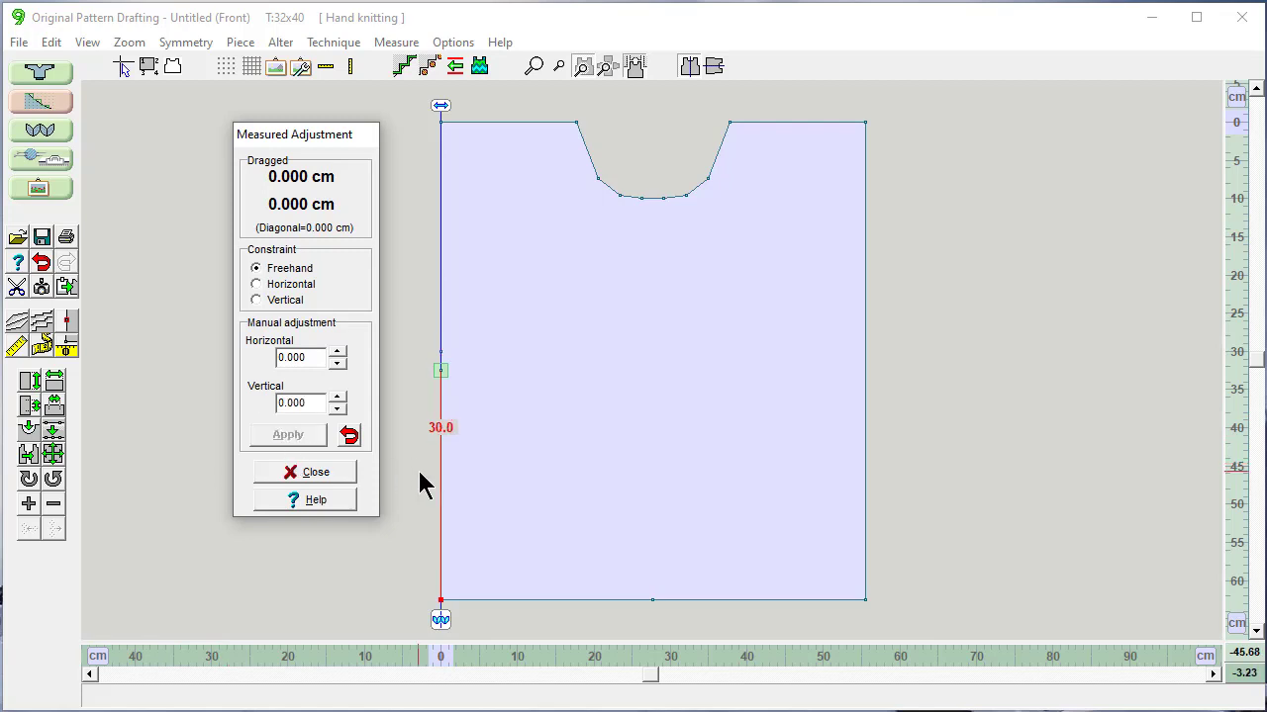
click(307, 471)
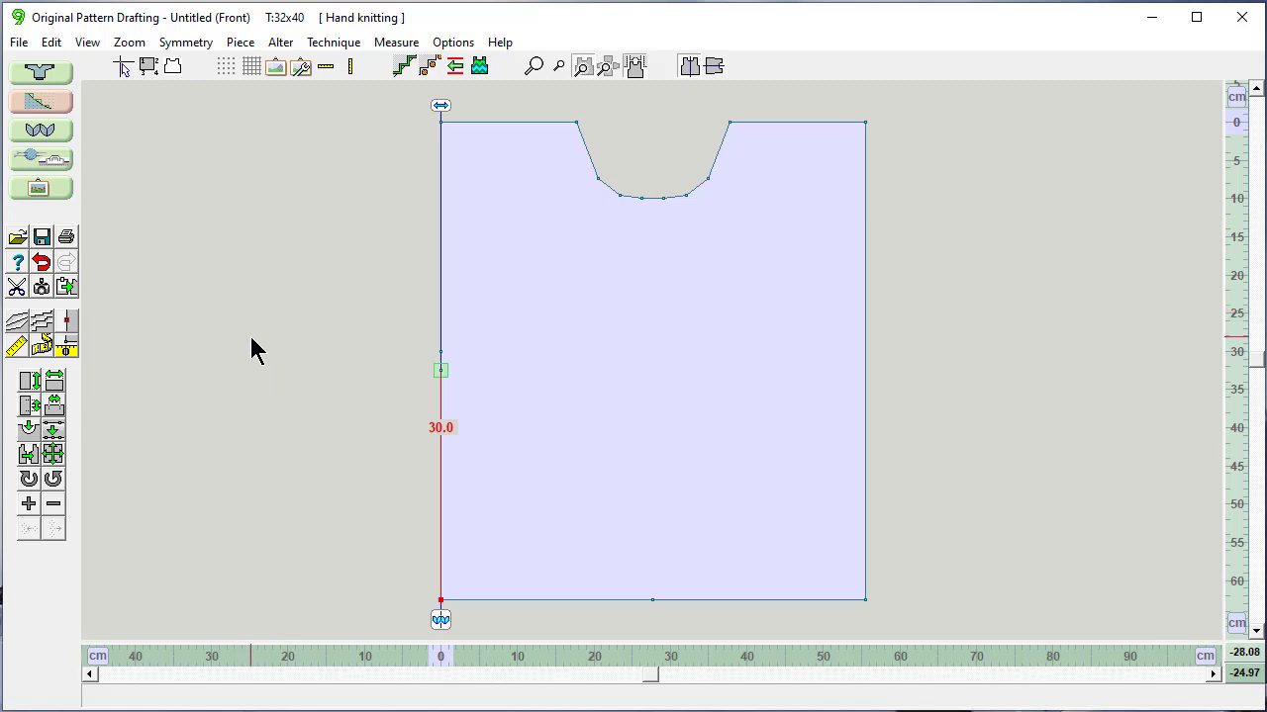
- Show point numbers and delete the extra point 15 on the Front's left edge
click(66, 324)
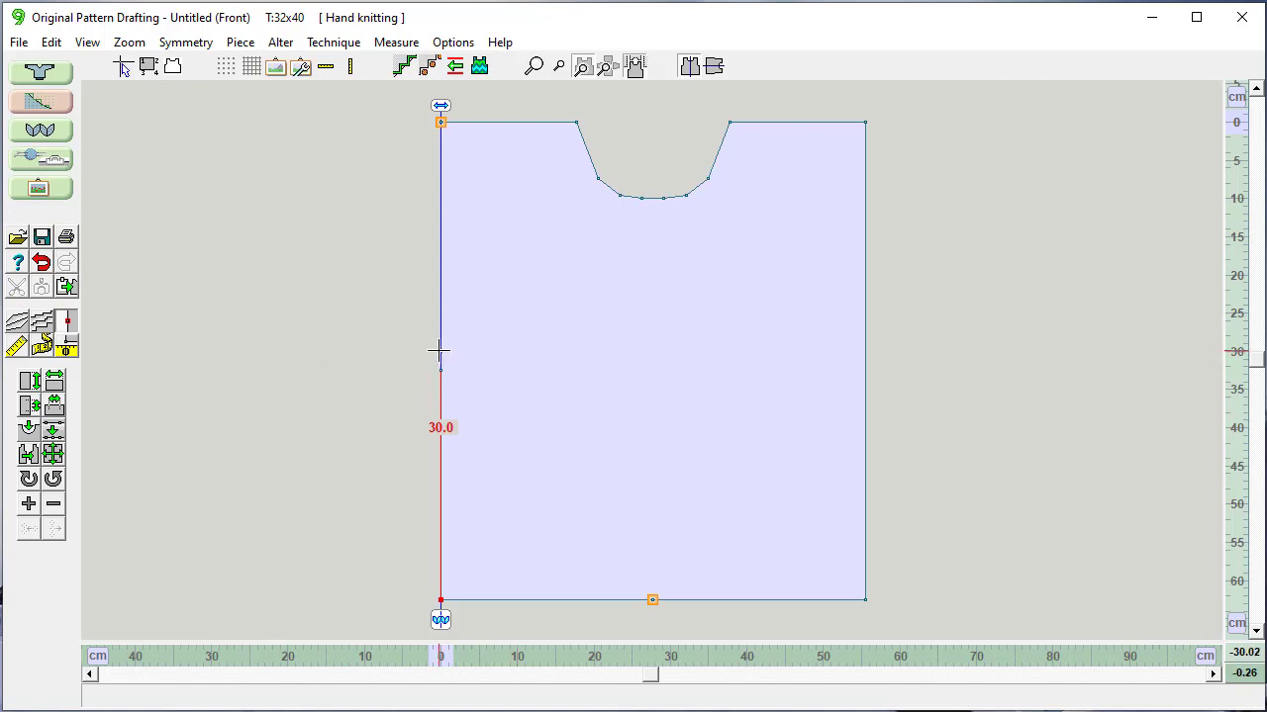
click(66, 325)
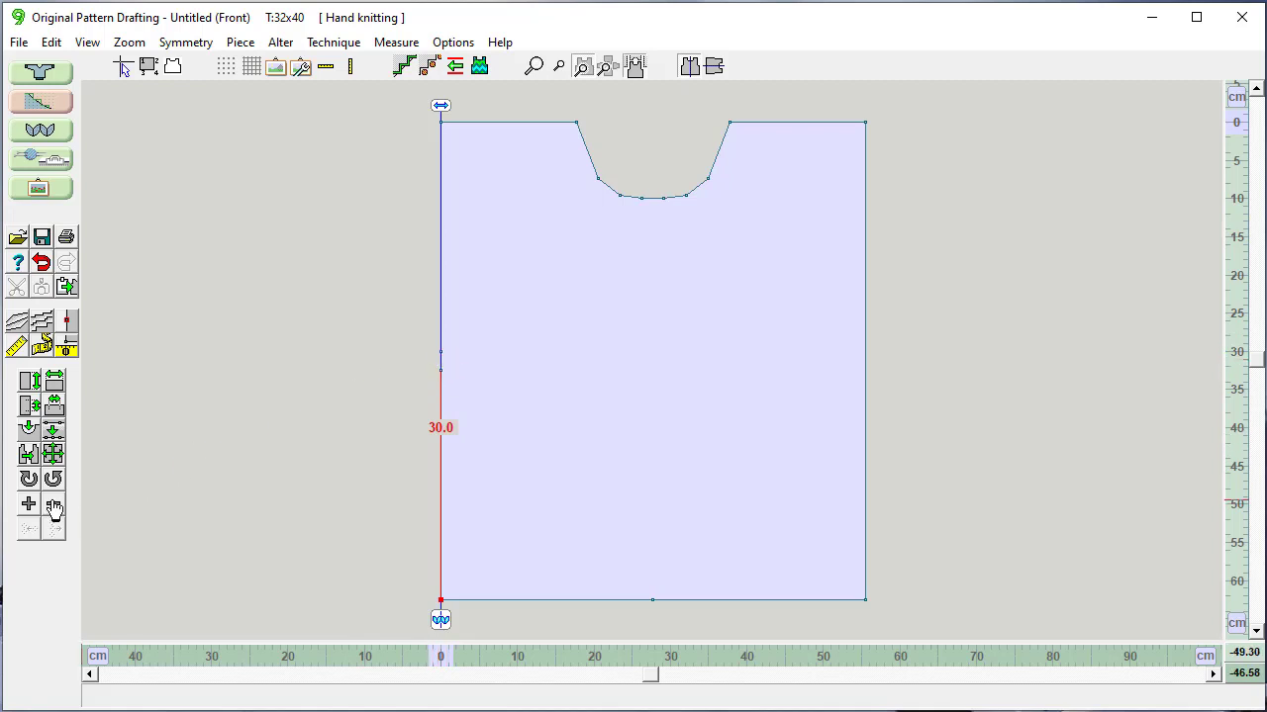
click(150, 67)
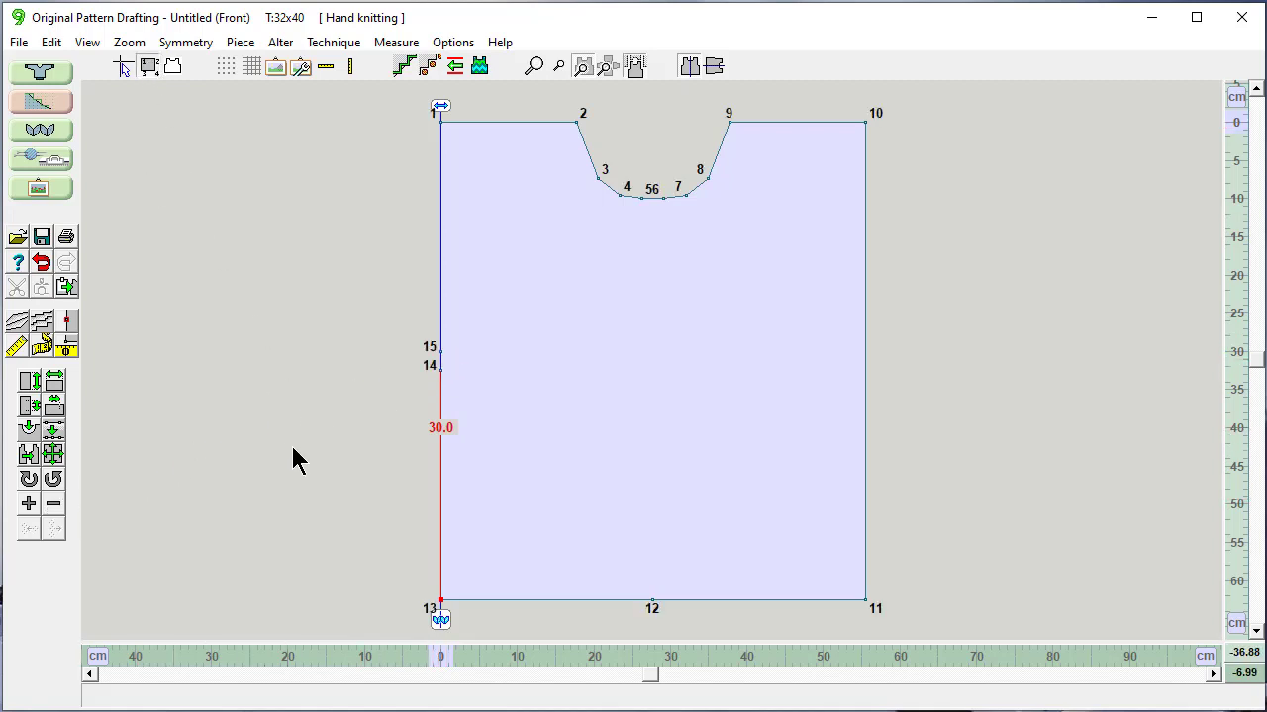
click(440, 355)
click(60, 324)
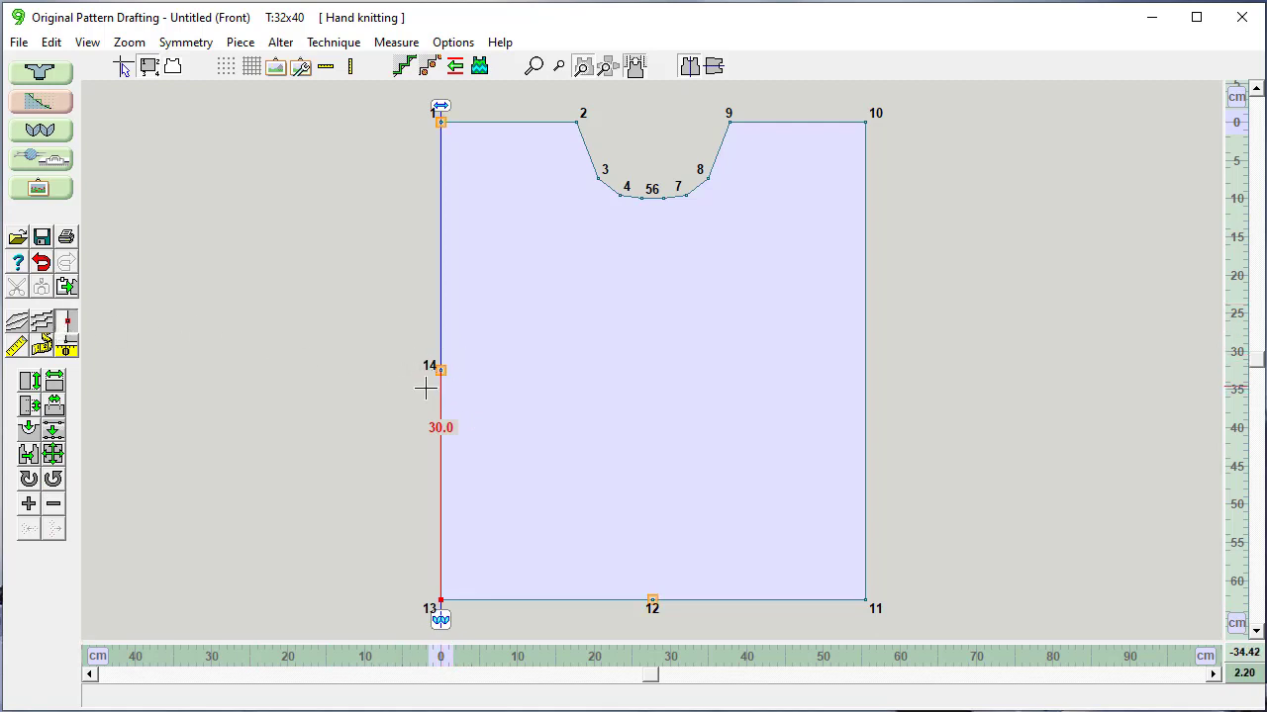
click(67, 323)
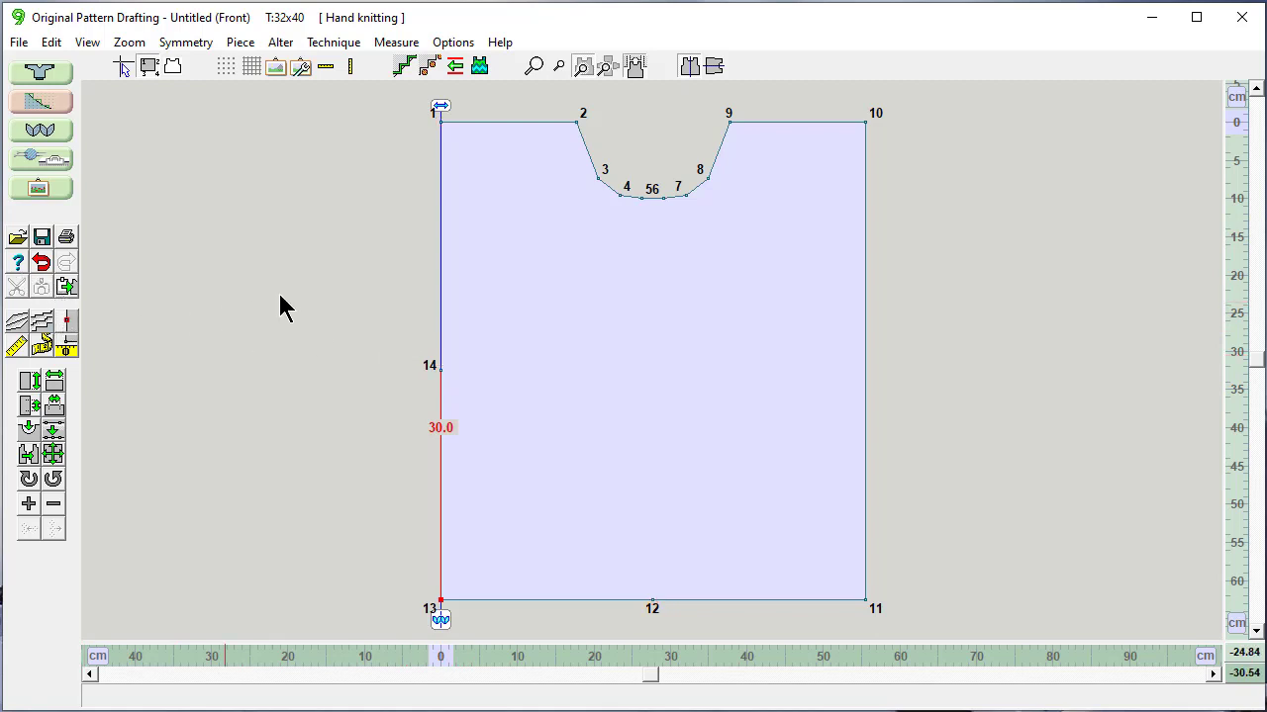
click(690, 67)
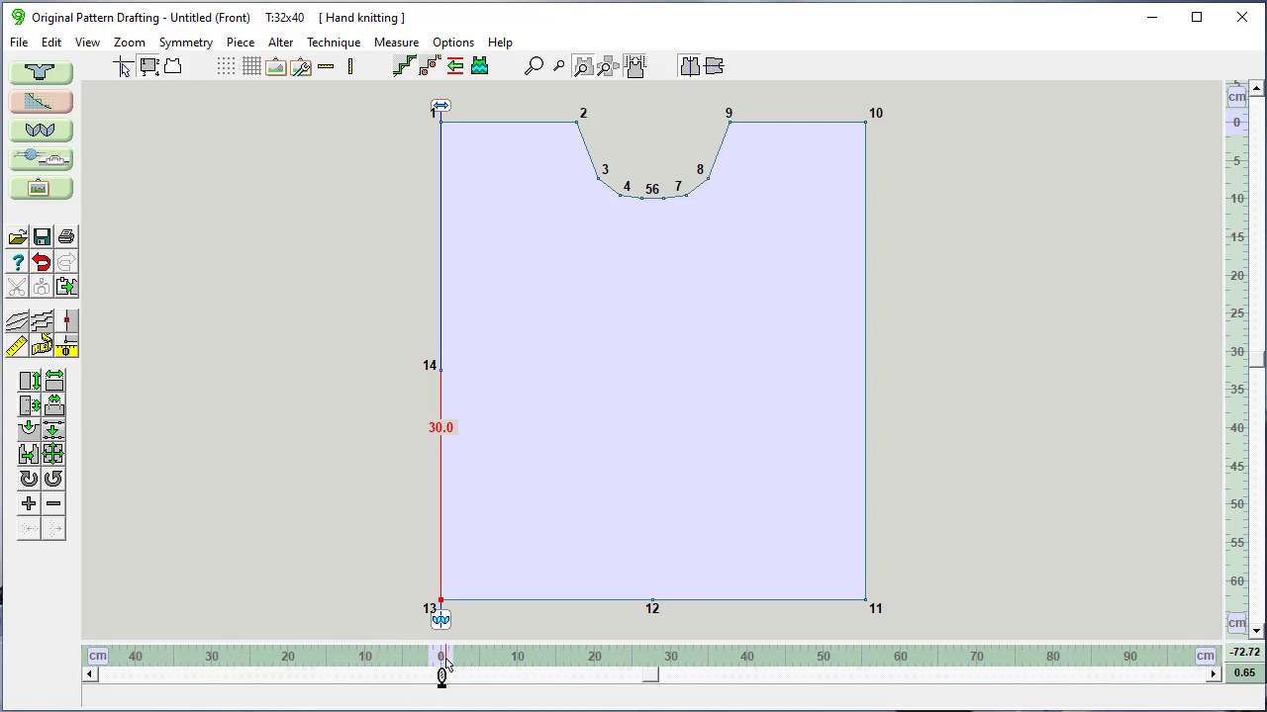
- Zero the ruler at bottom centre point 12 and reflect left-side points through a vertical mirror
click(66, 348)
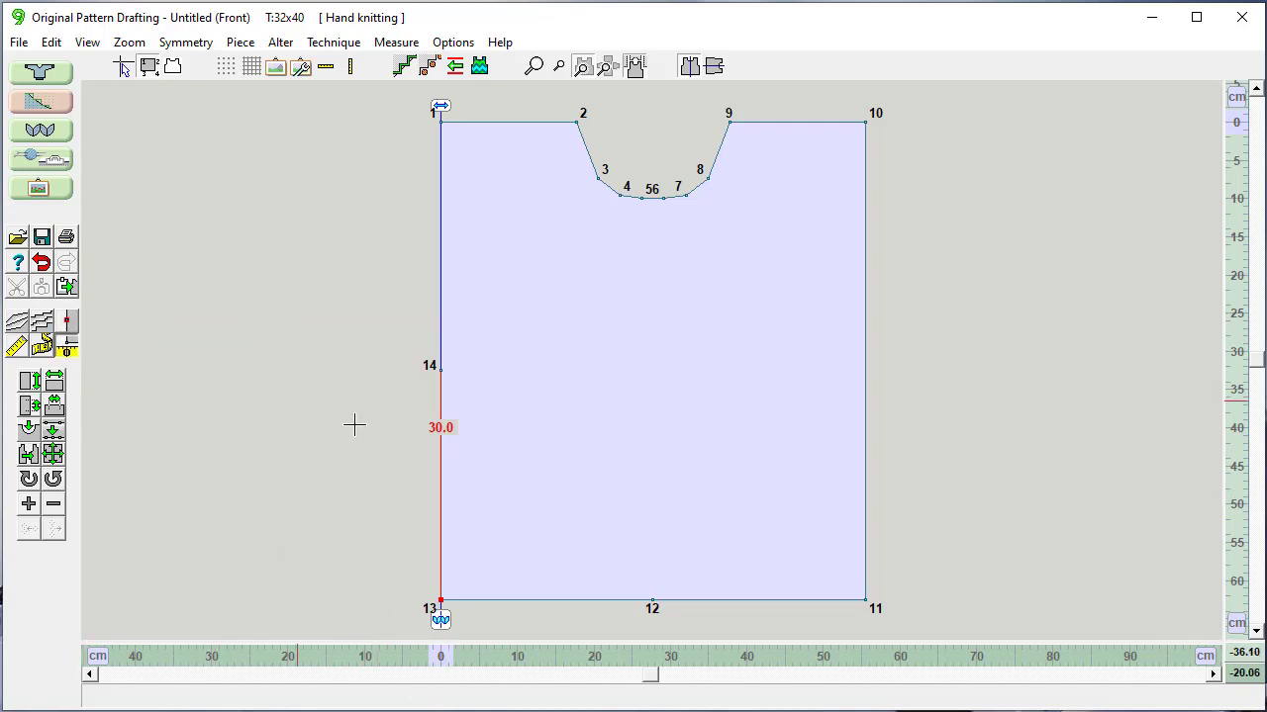
click(653, 600)
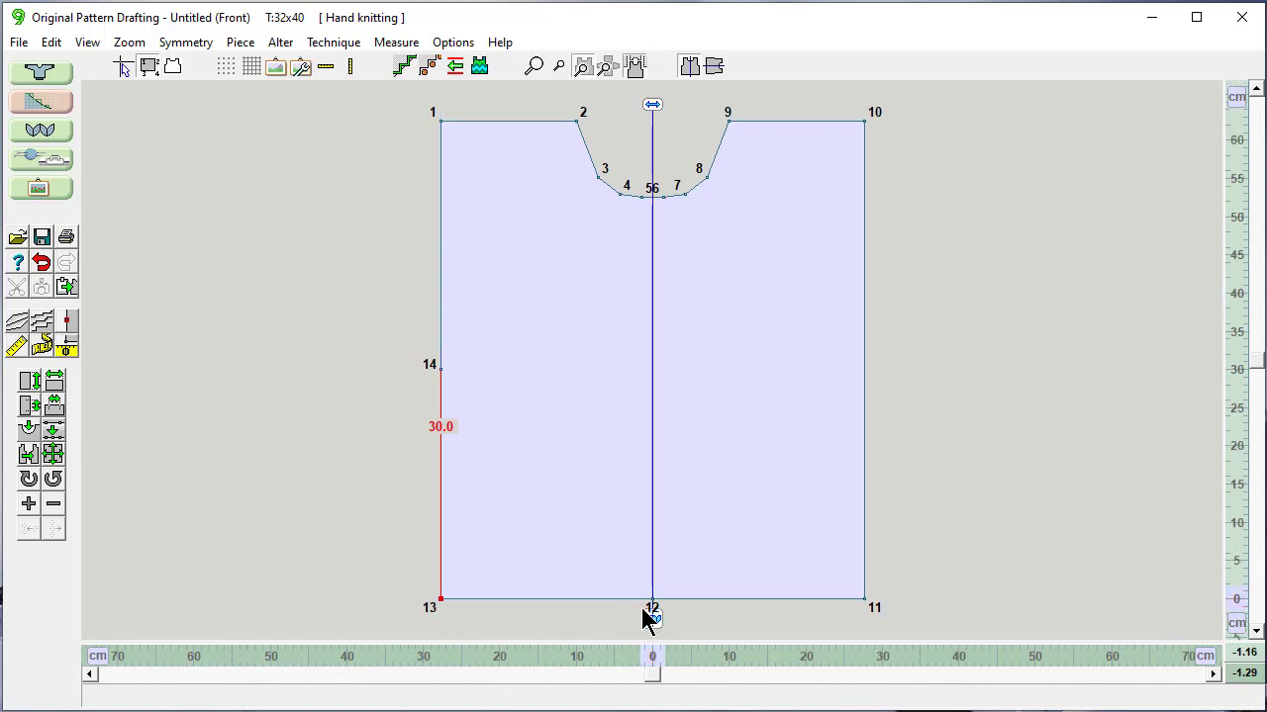
click(690, 69)
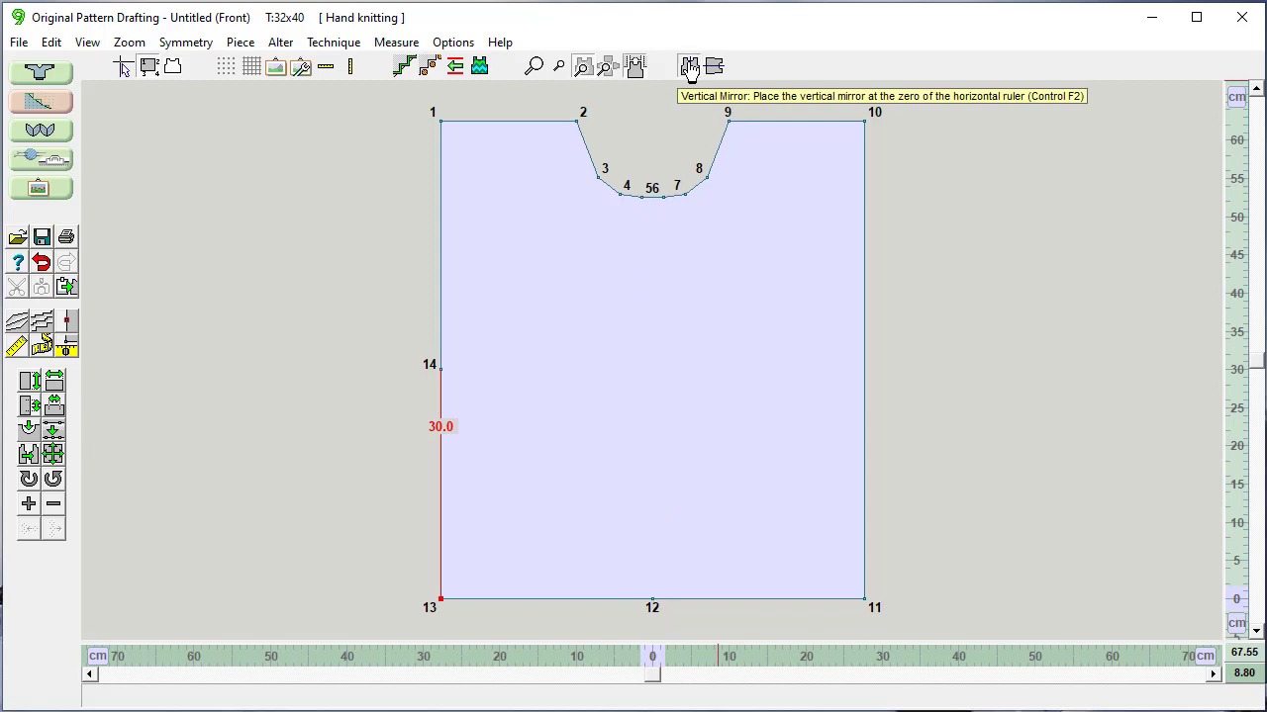
click(689, 67)
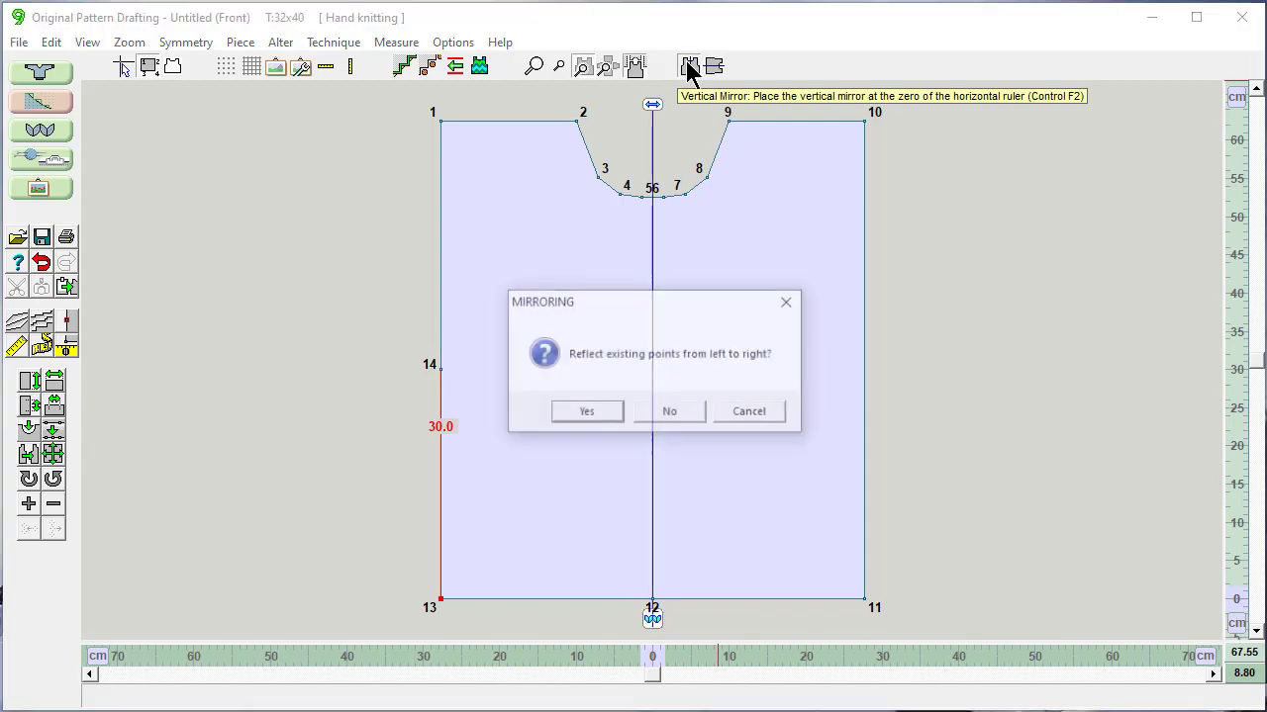
click(584, 415)
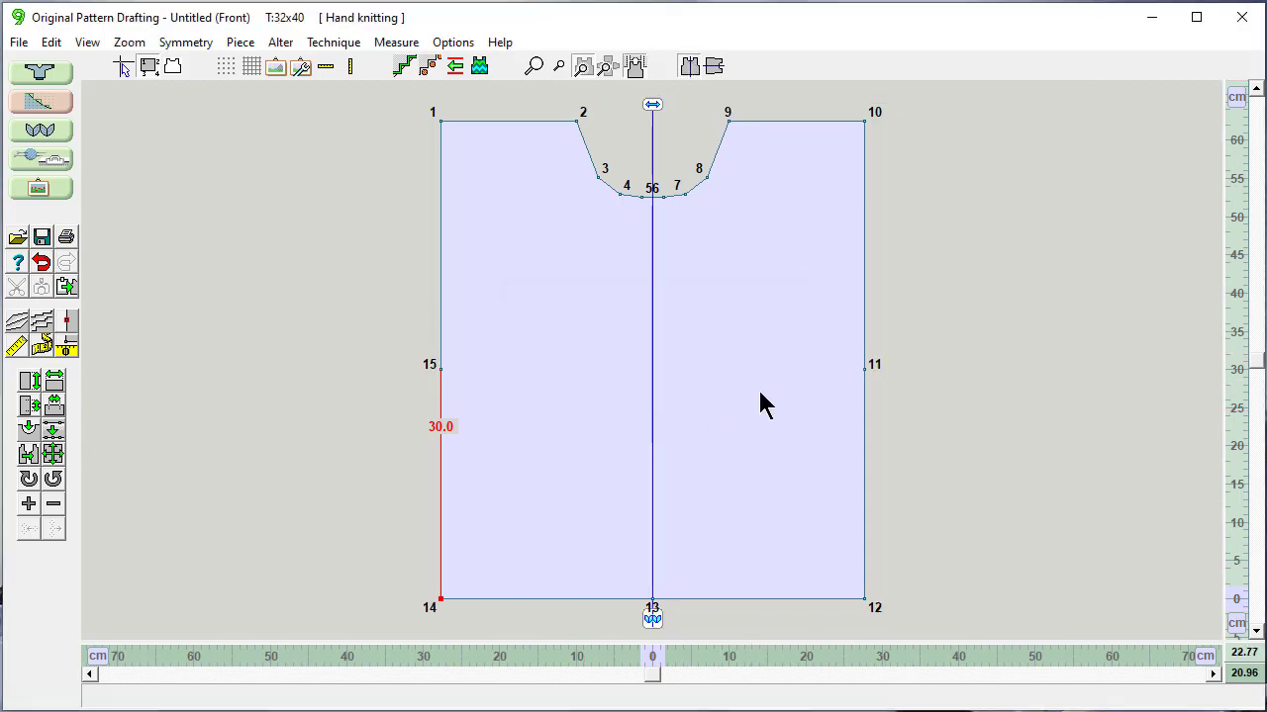
- Mark the mirrored point 11 on the Front's right edge
click(69, 321)
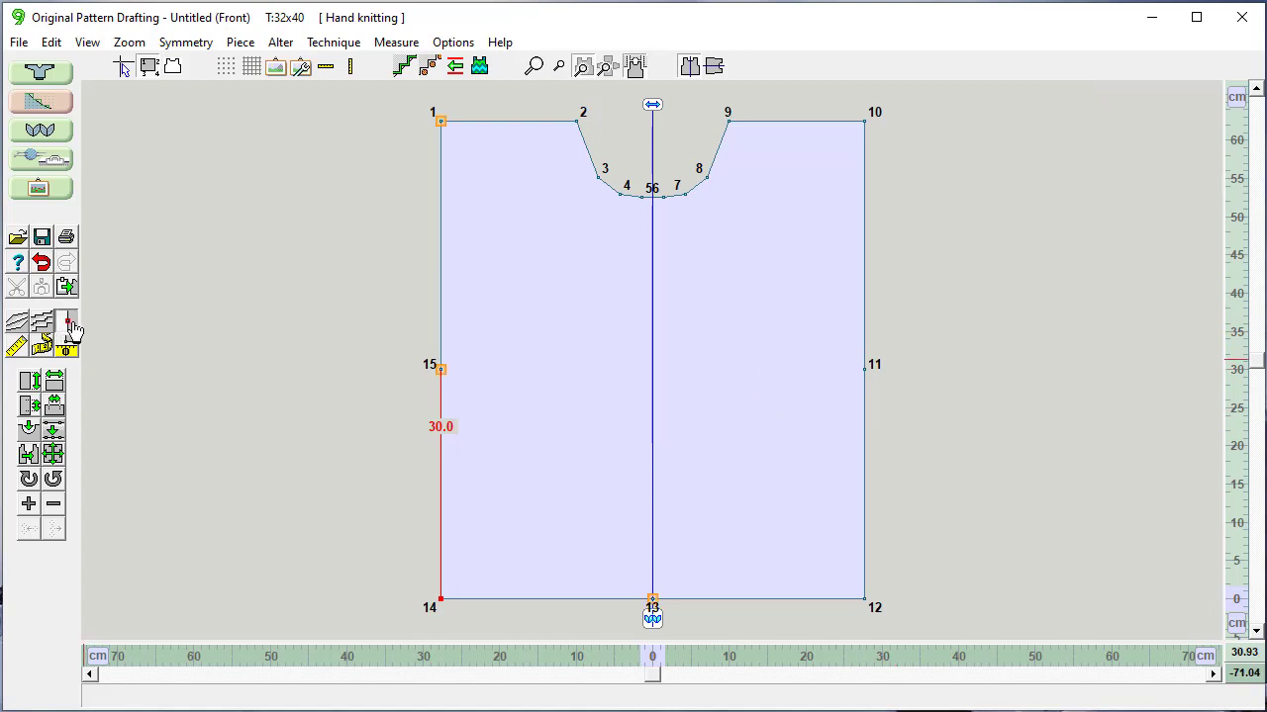
click(866, 367)
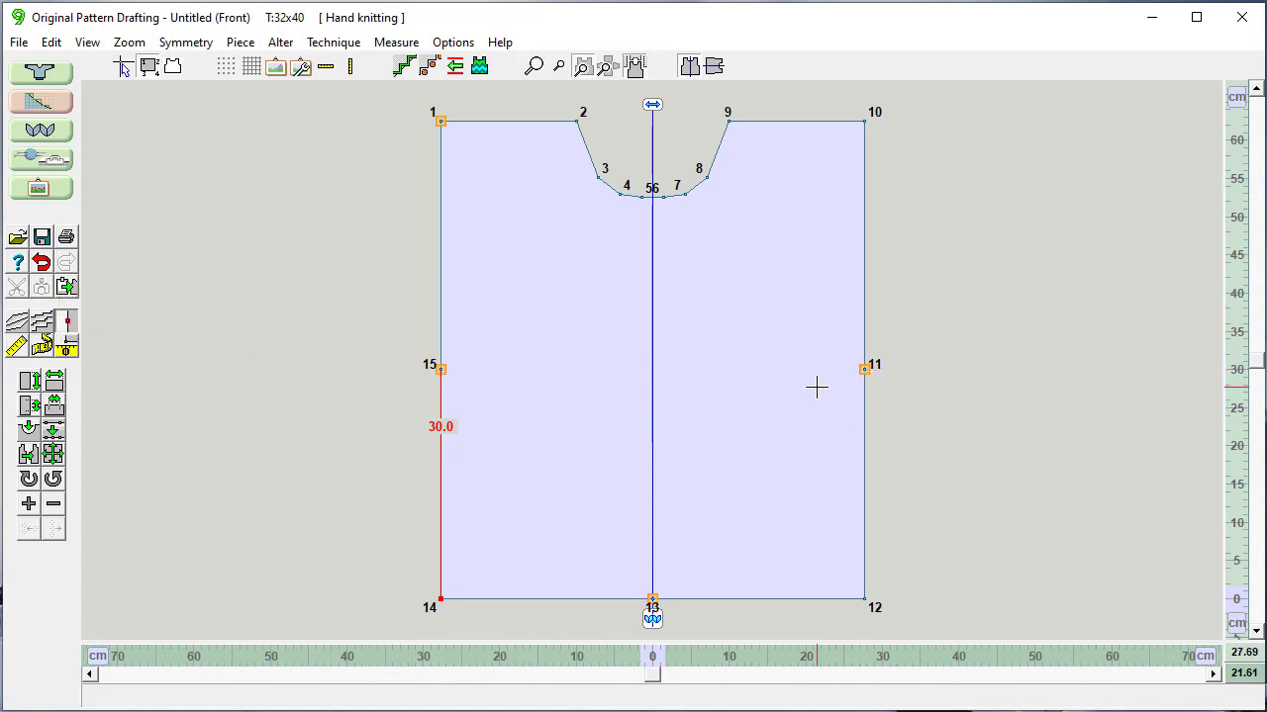
click(60, 330)
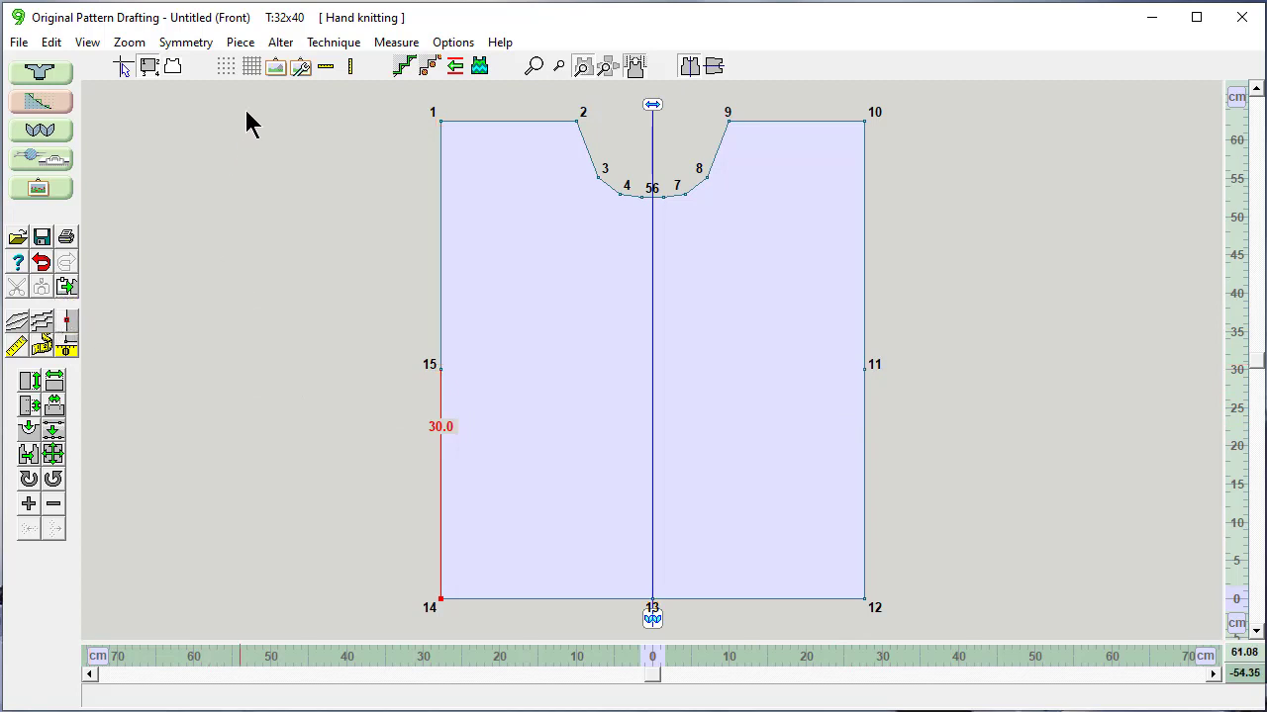
- Duplicate the Front piece as a new piece named Back
click(240, 44)
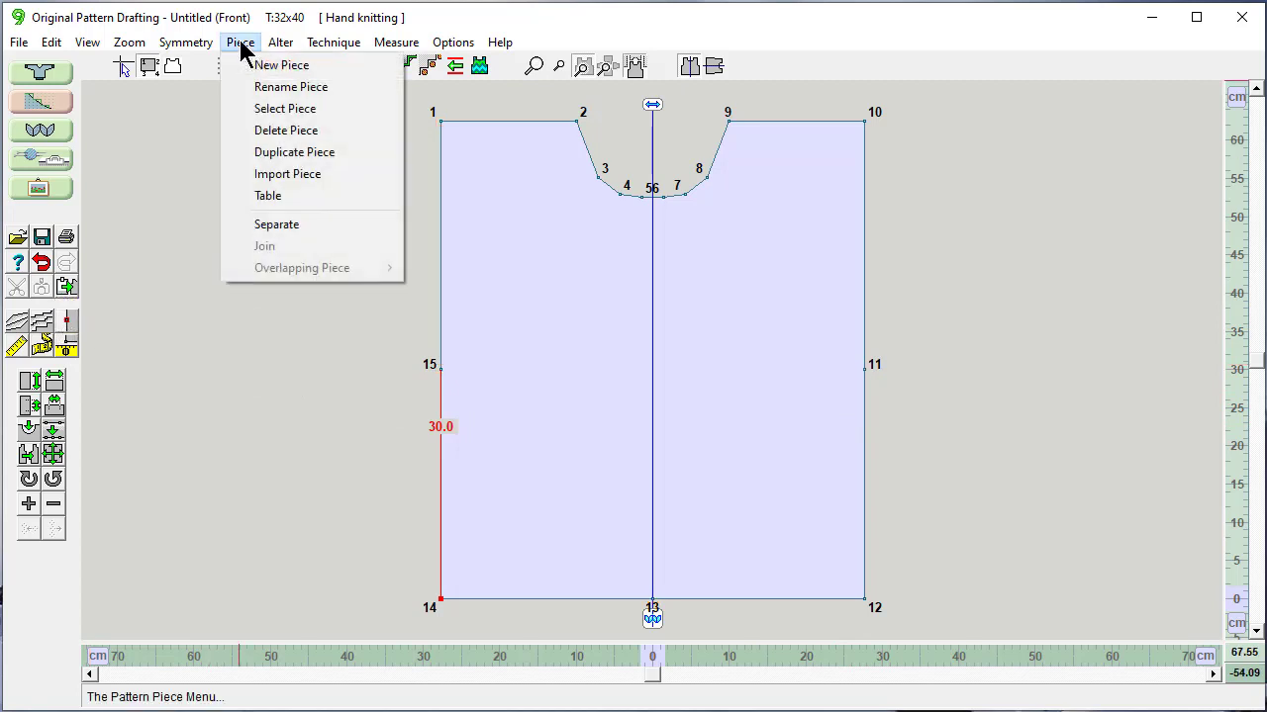
click(247, 154)
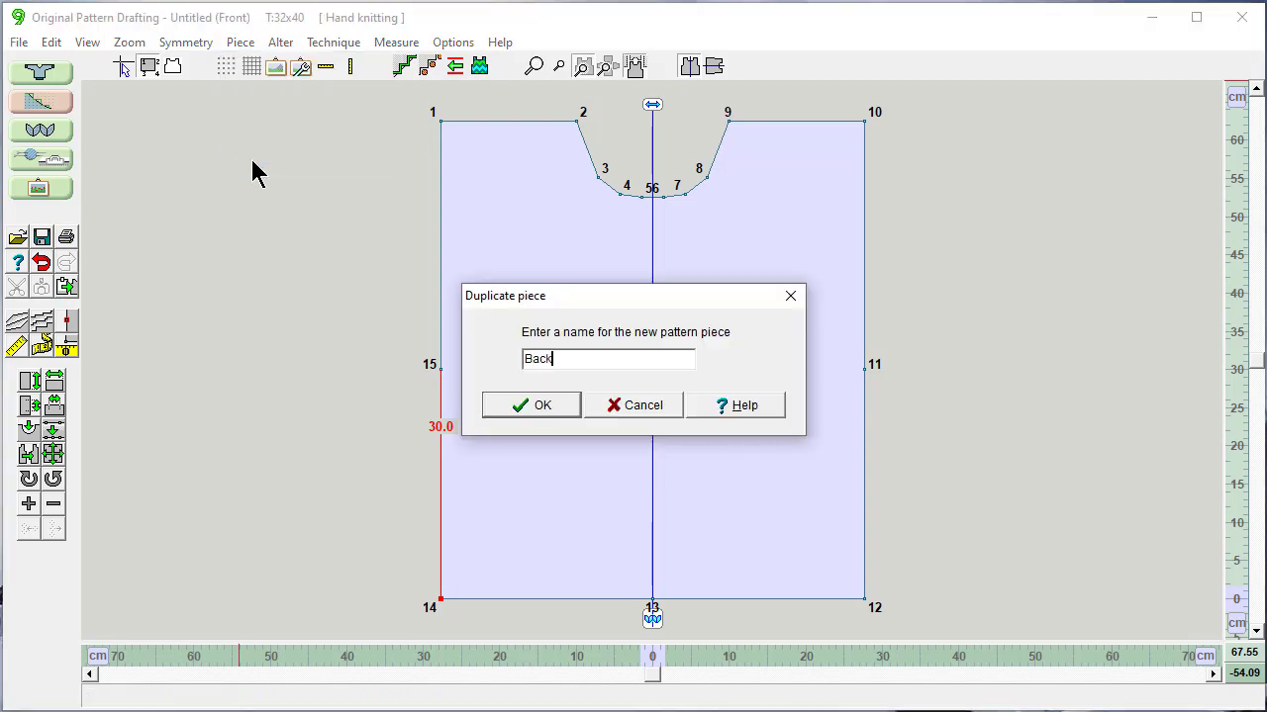
click(527, 404)
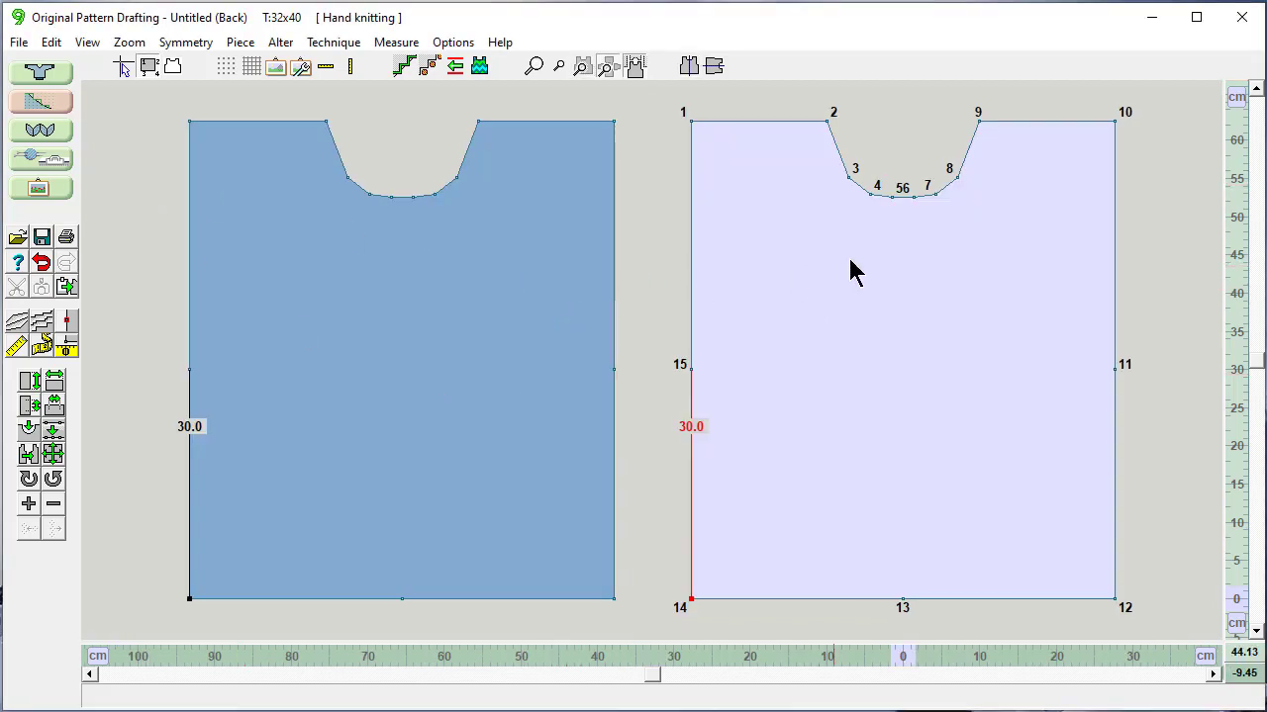
- Make Back the active piece and delete its neckline points 3–8
click(376, 283)
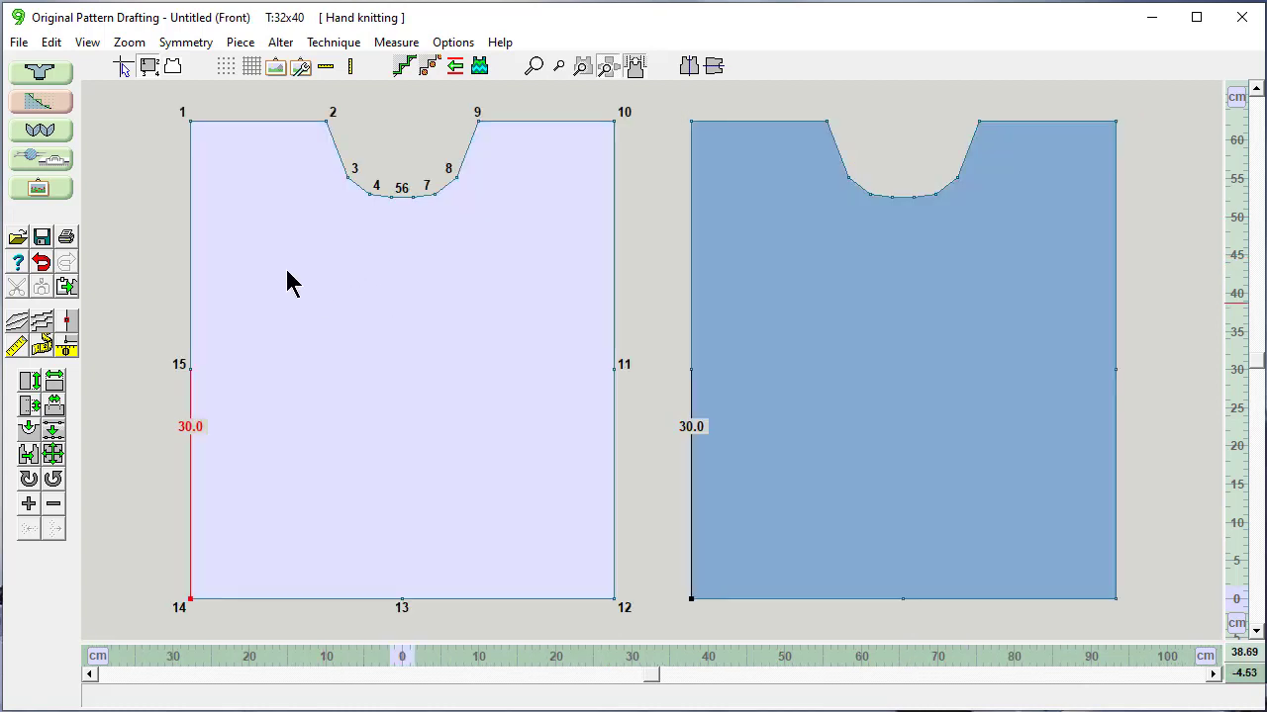
click(983, 370)
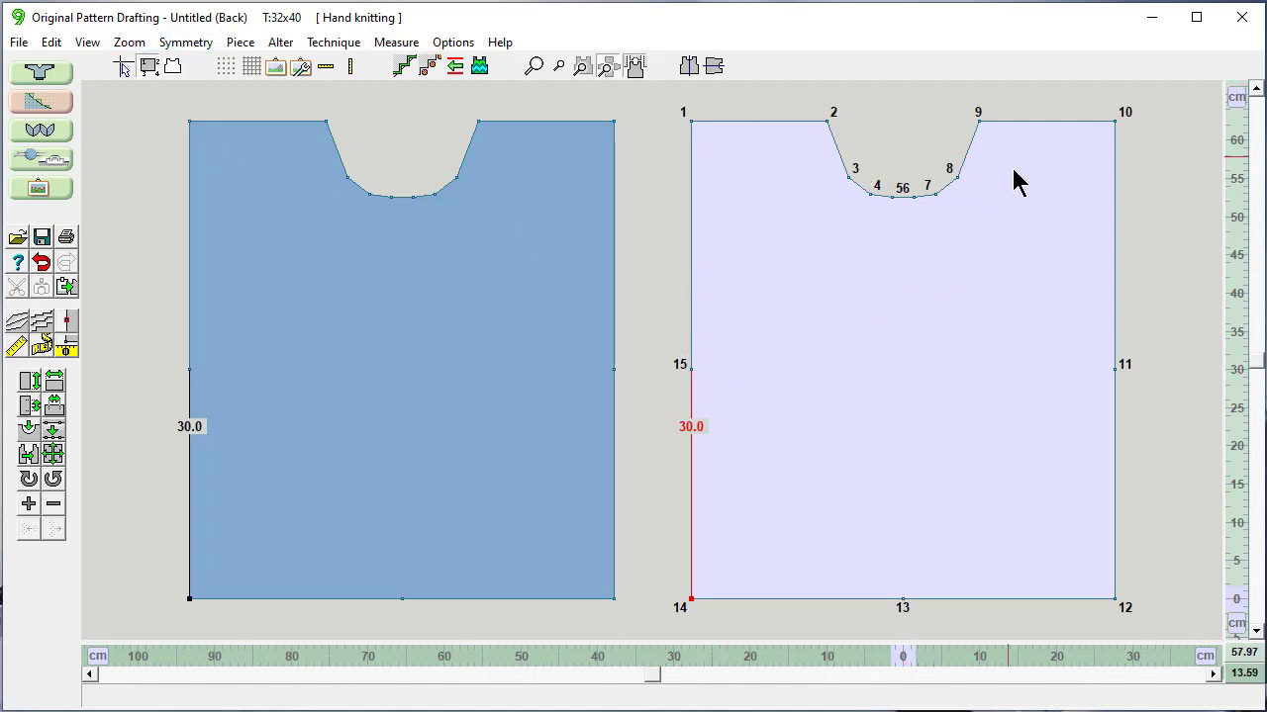
drag(798, 145, 1011, 227)
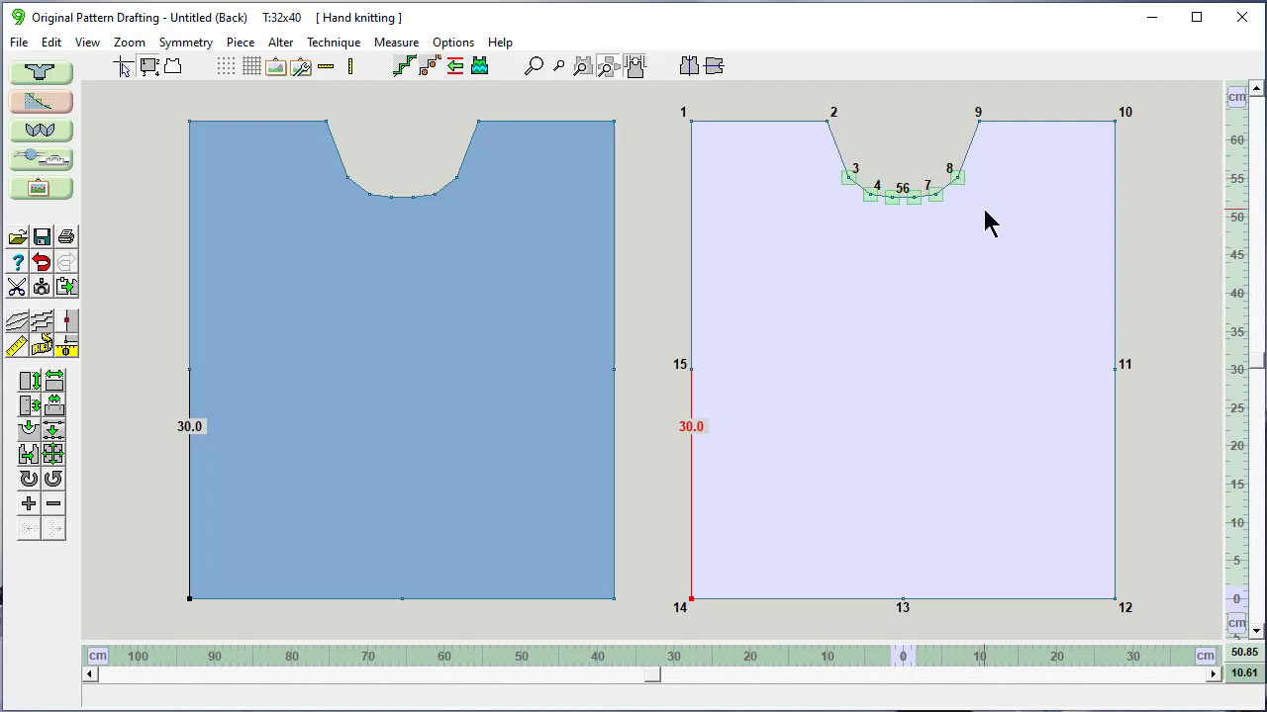
key(Delete)
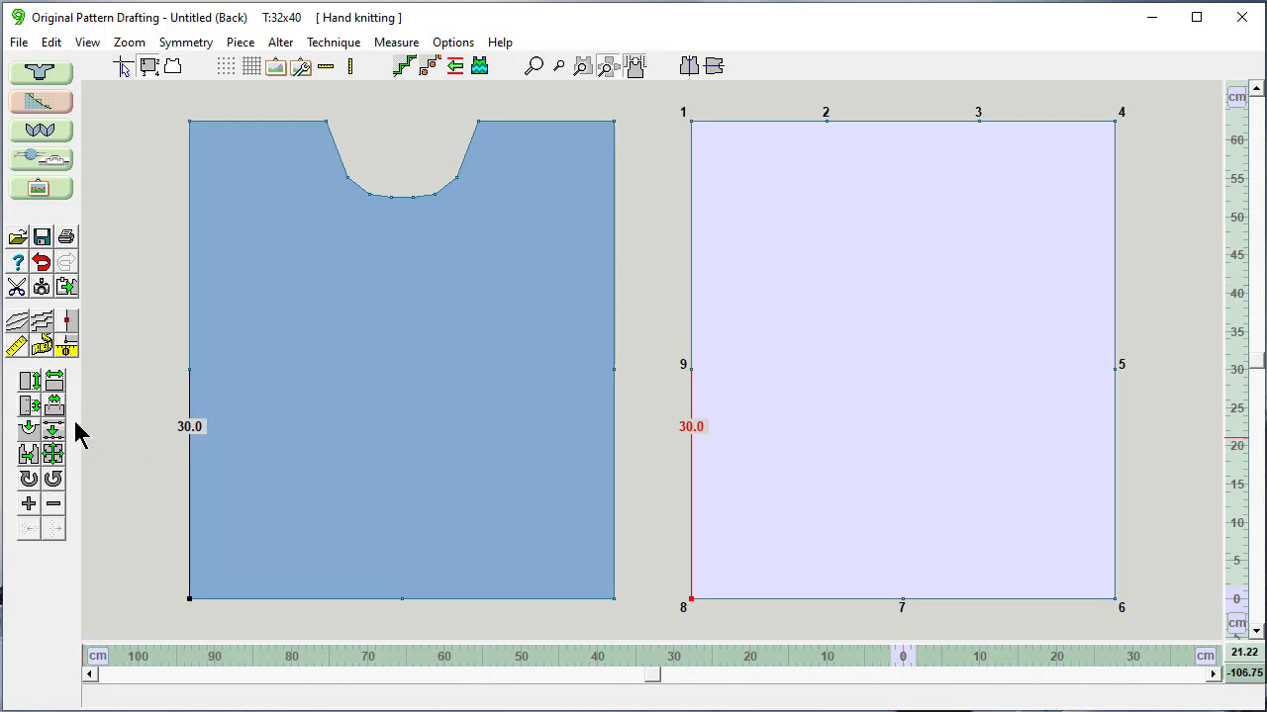
- Zero the ruler at Back's point 1 and insert a 4-point curve along its top edge as the neckline
click(121, 66)
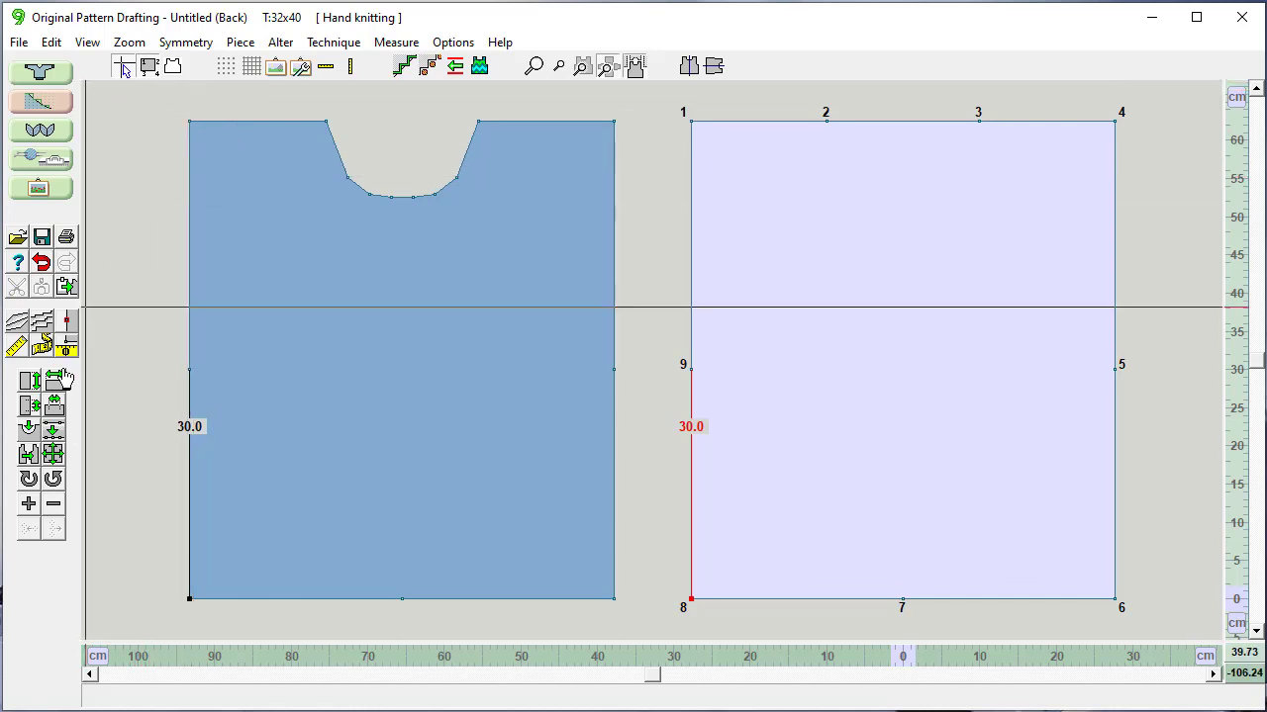
click(687, 119)
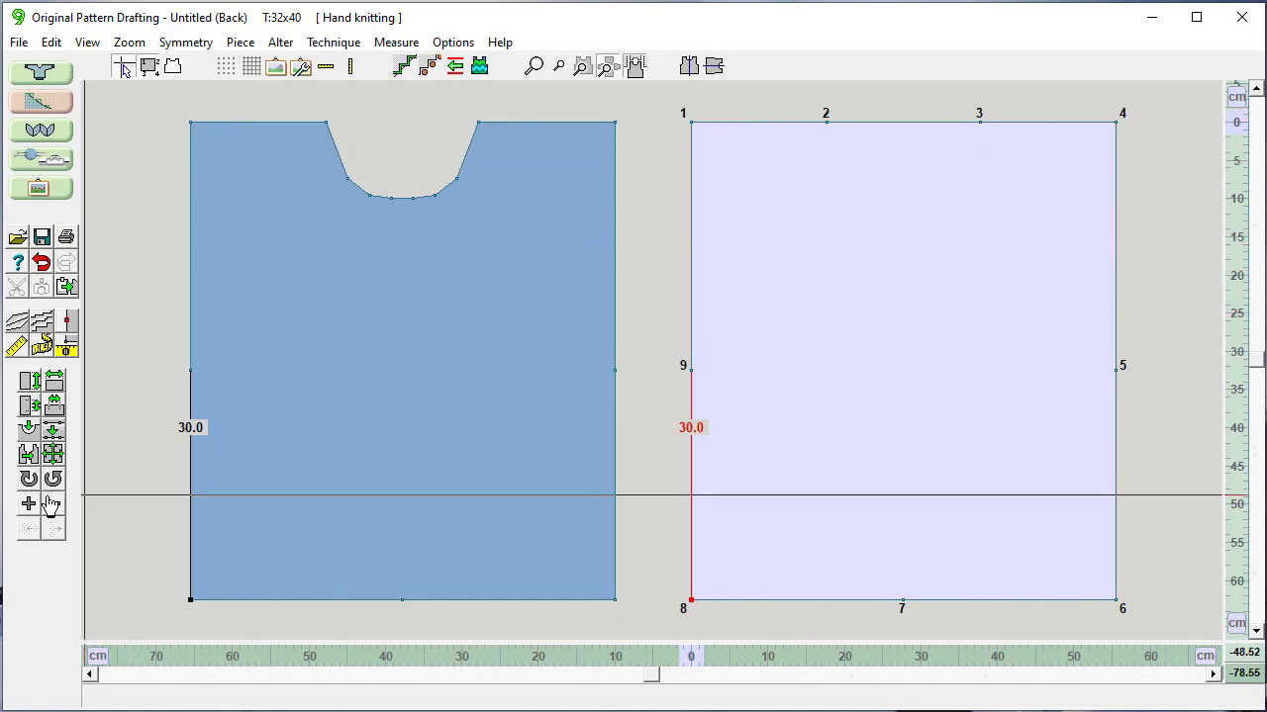
click(28, 430)
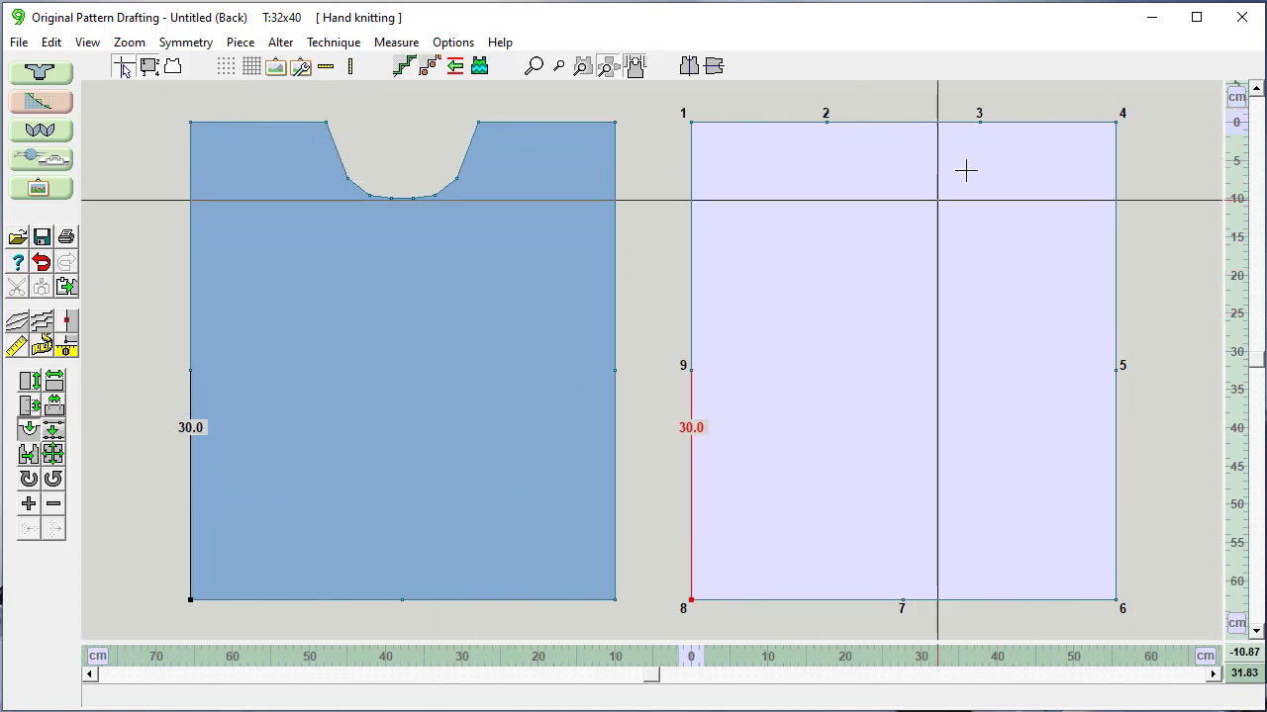
click(912, 121)
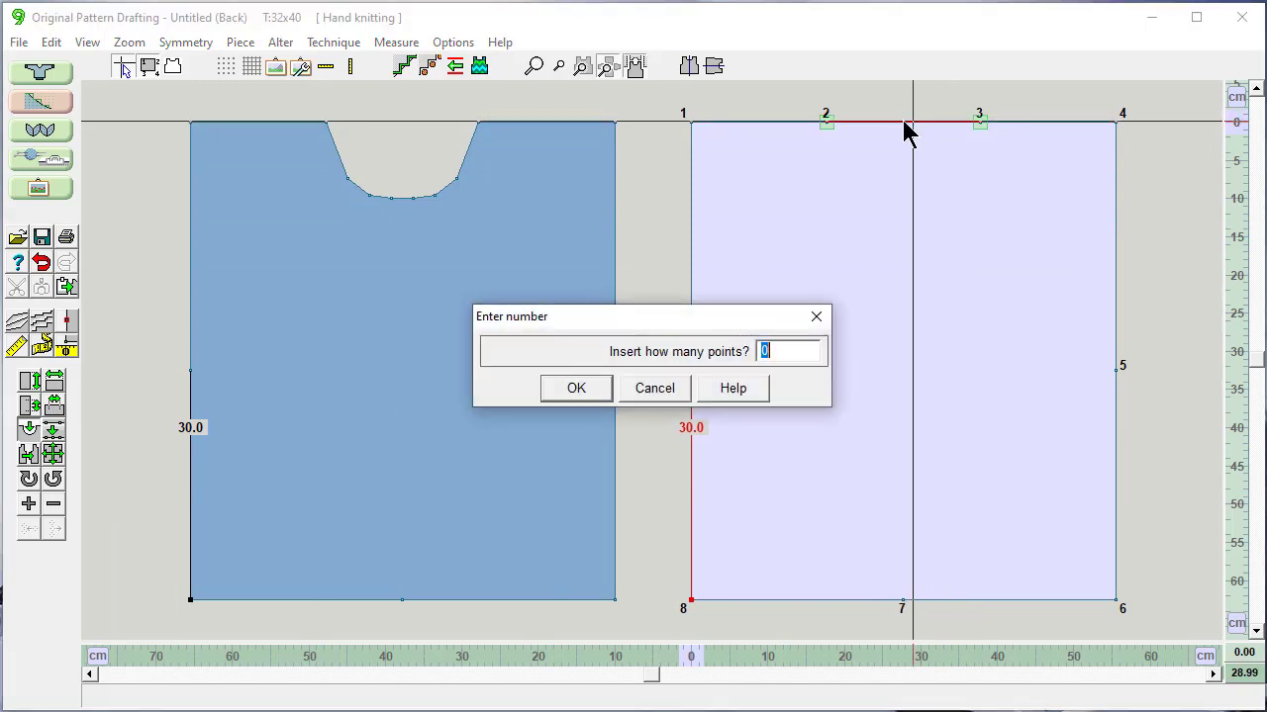
text(4)
click(582, 389)
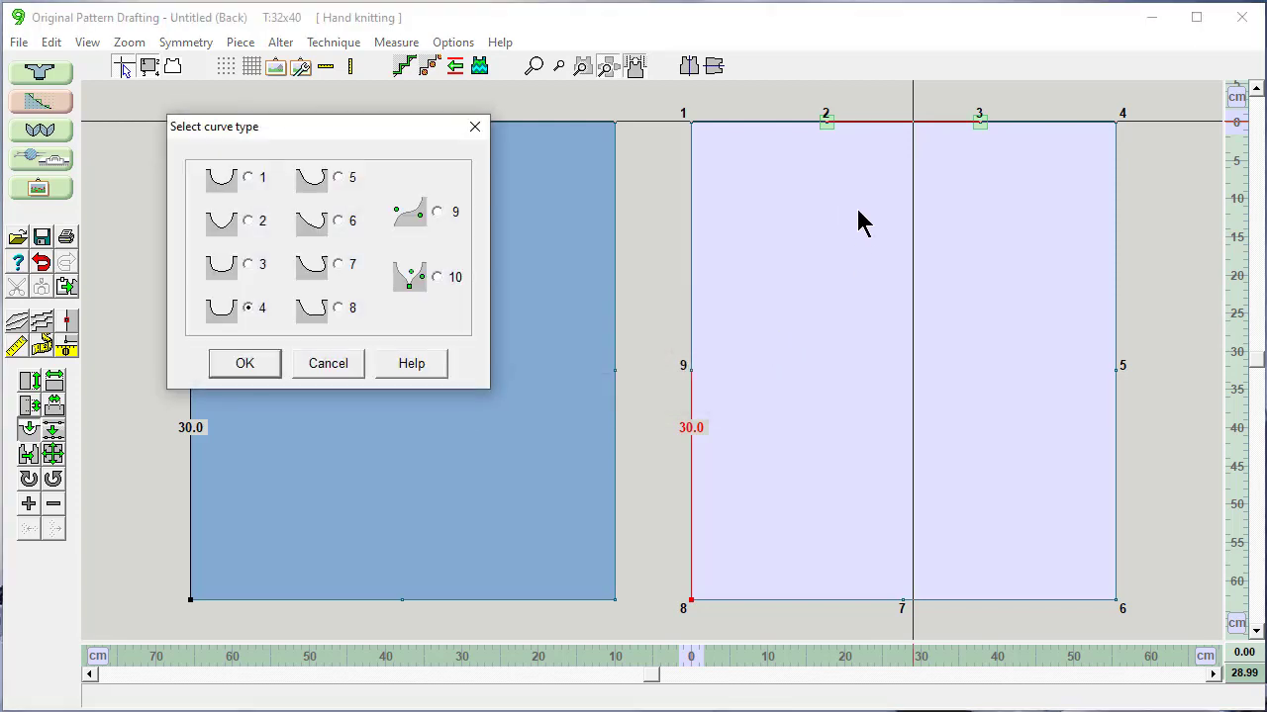
click(248, 368)
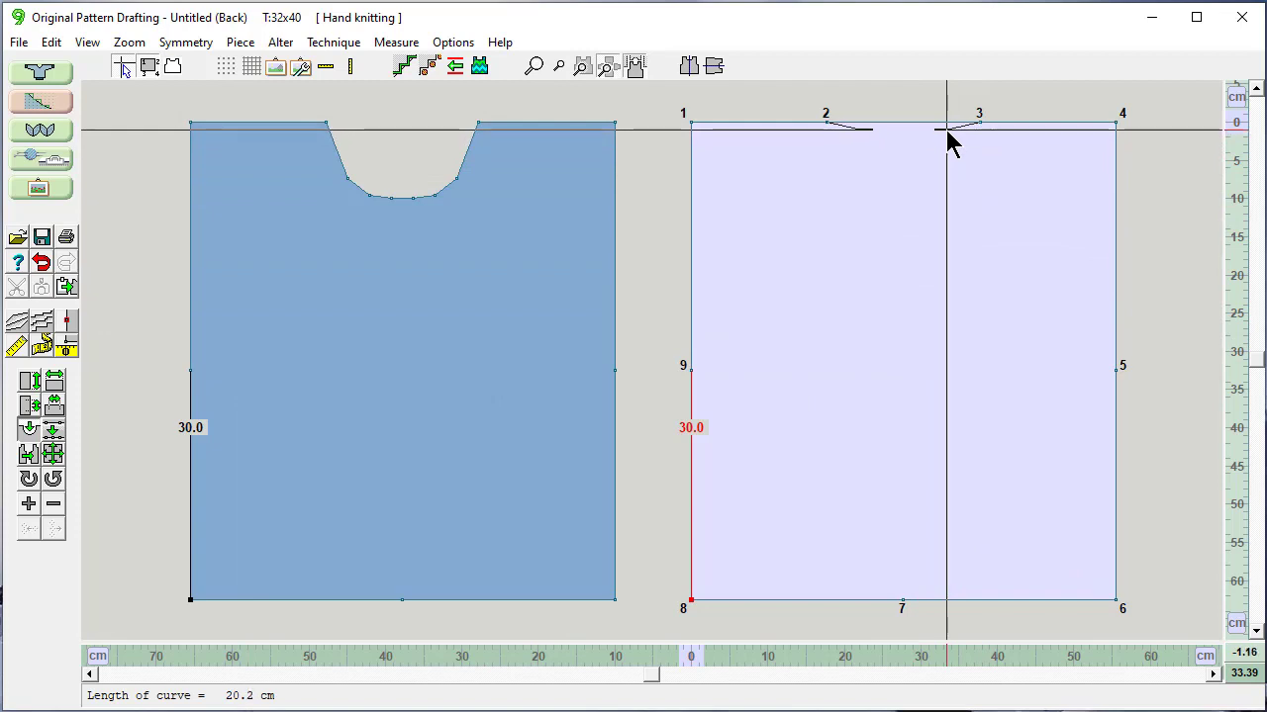
click(947, 141)
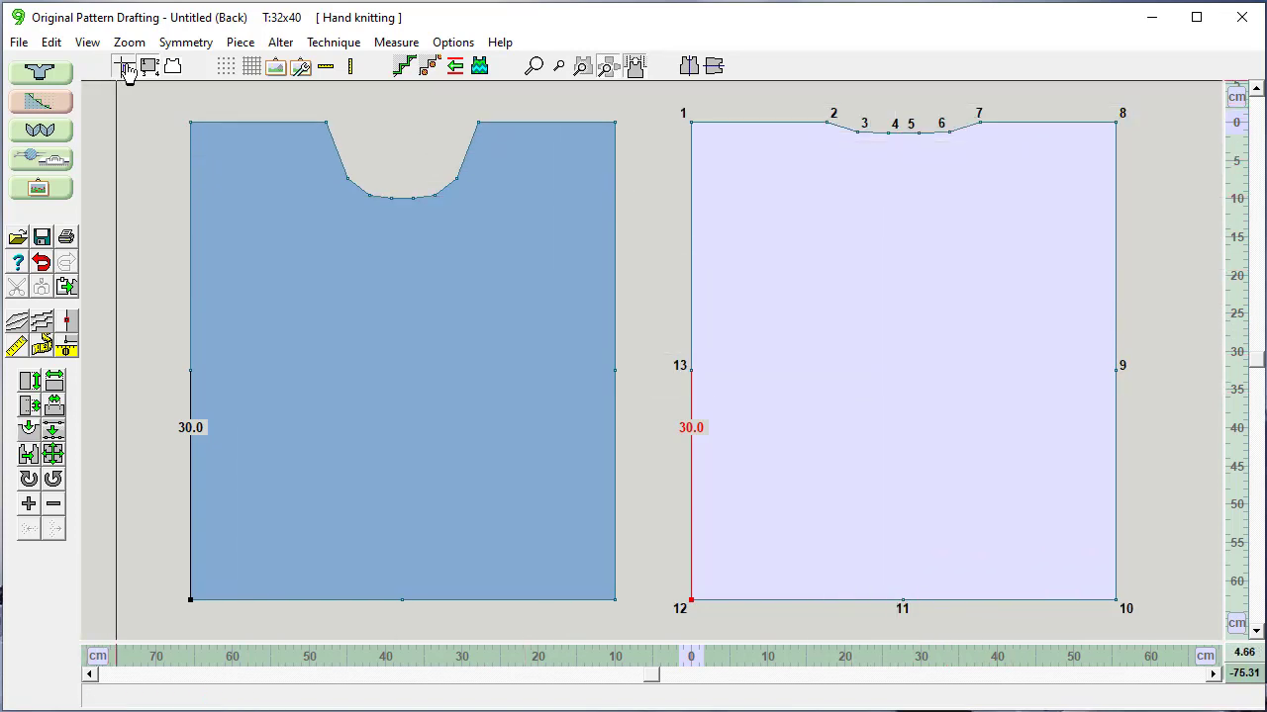
click(123, 67)
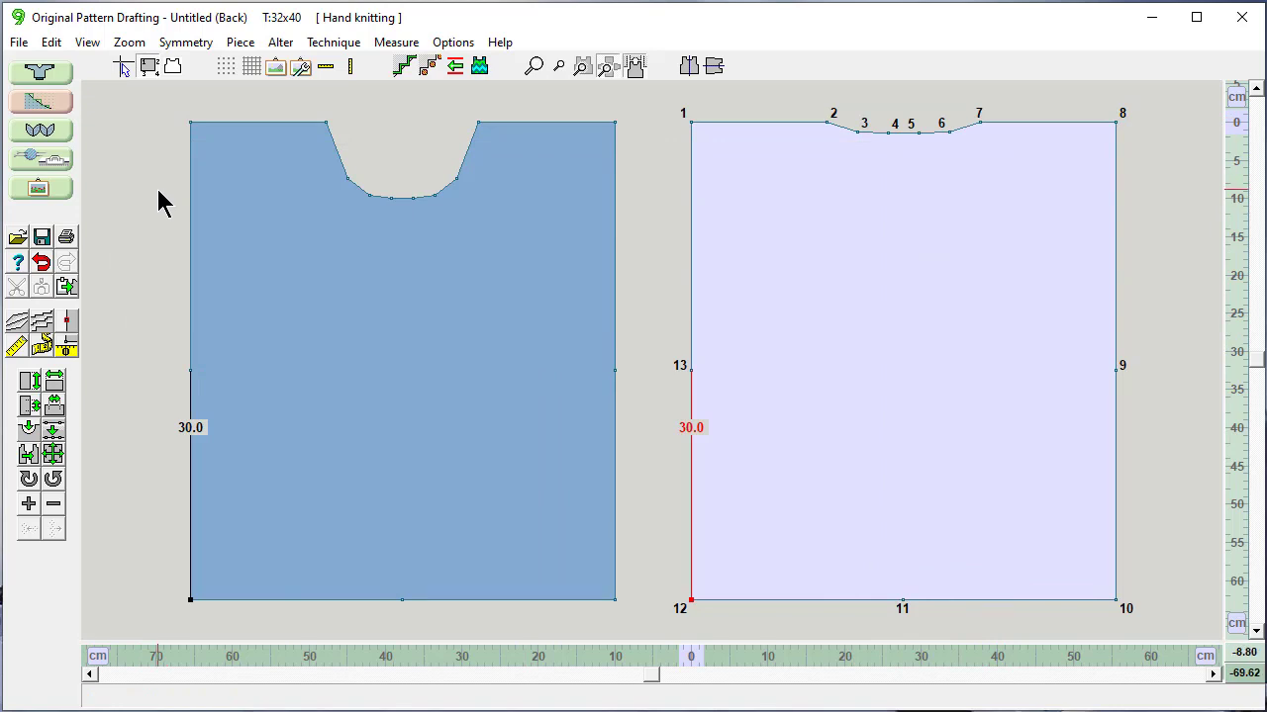
- Create a four-point piece named Sleeve, 26.5 cm wide by 59 cm tall, with vertical centre points
click(236, 44)
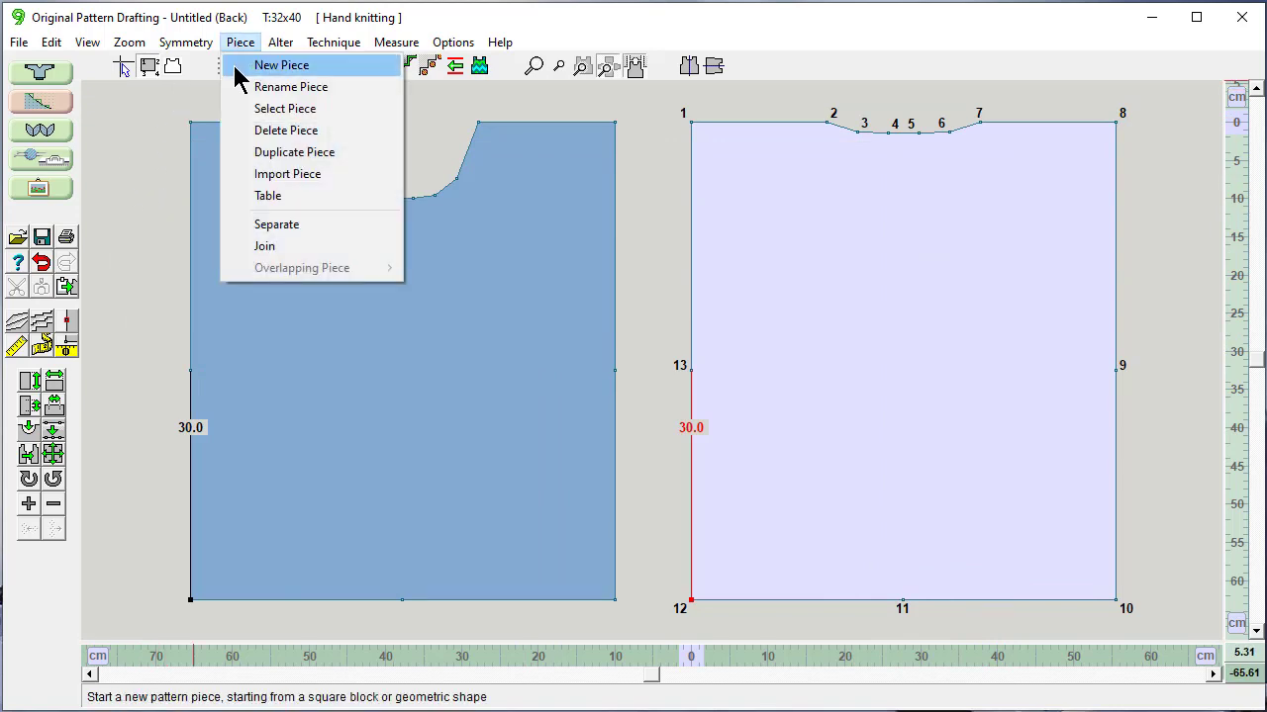
click(237, 67)
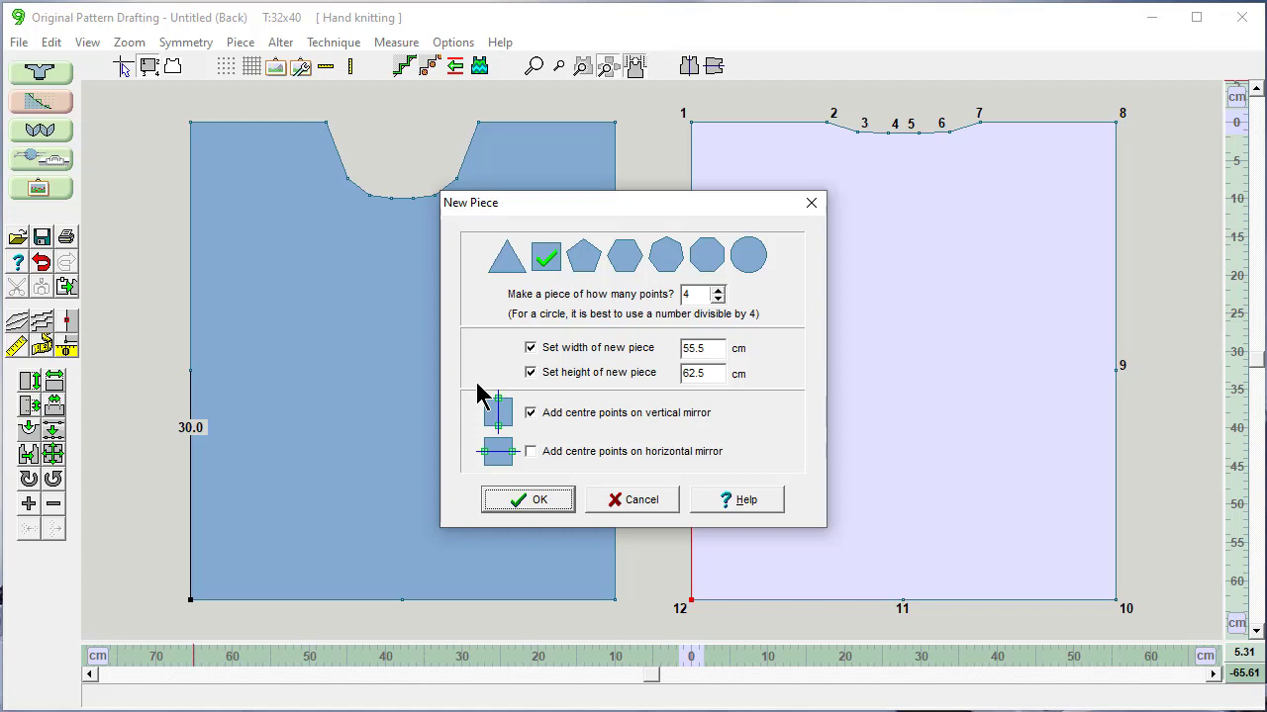
drag(706, 347, 618, 366)
text(26.5)
key(Tab)
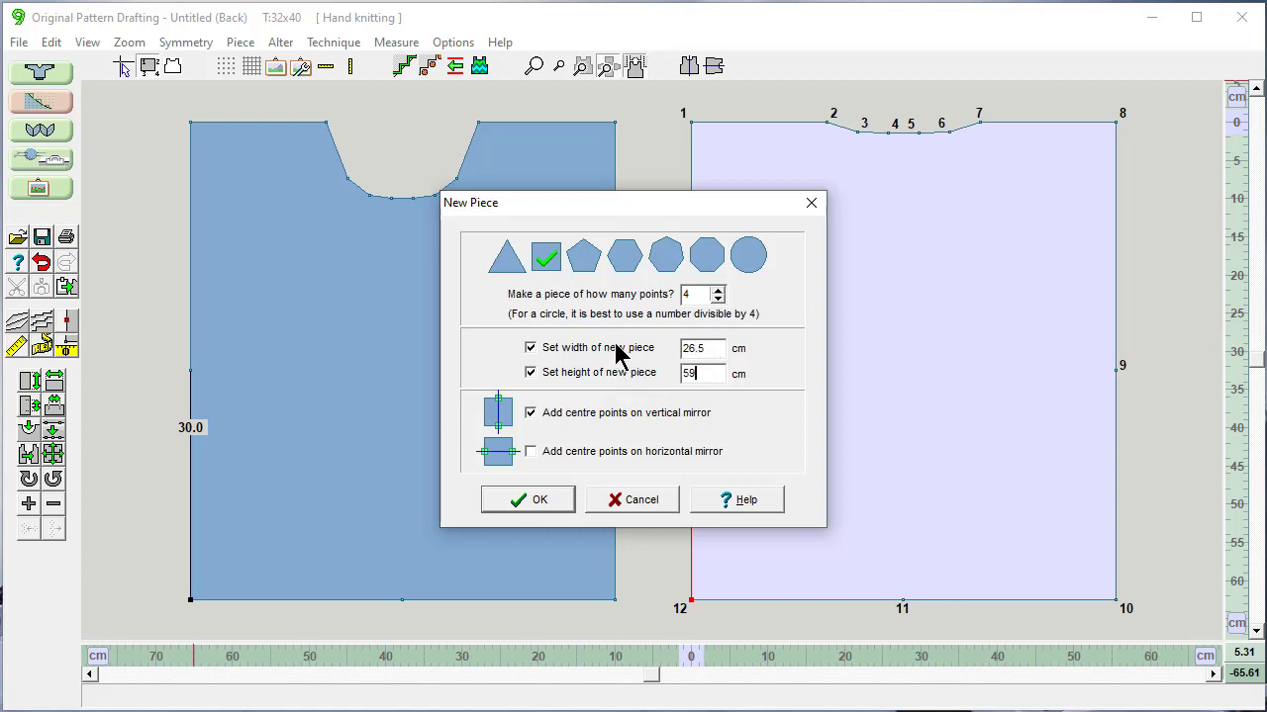
click(539, 503)
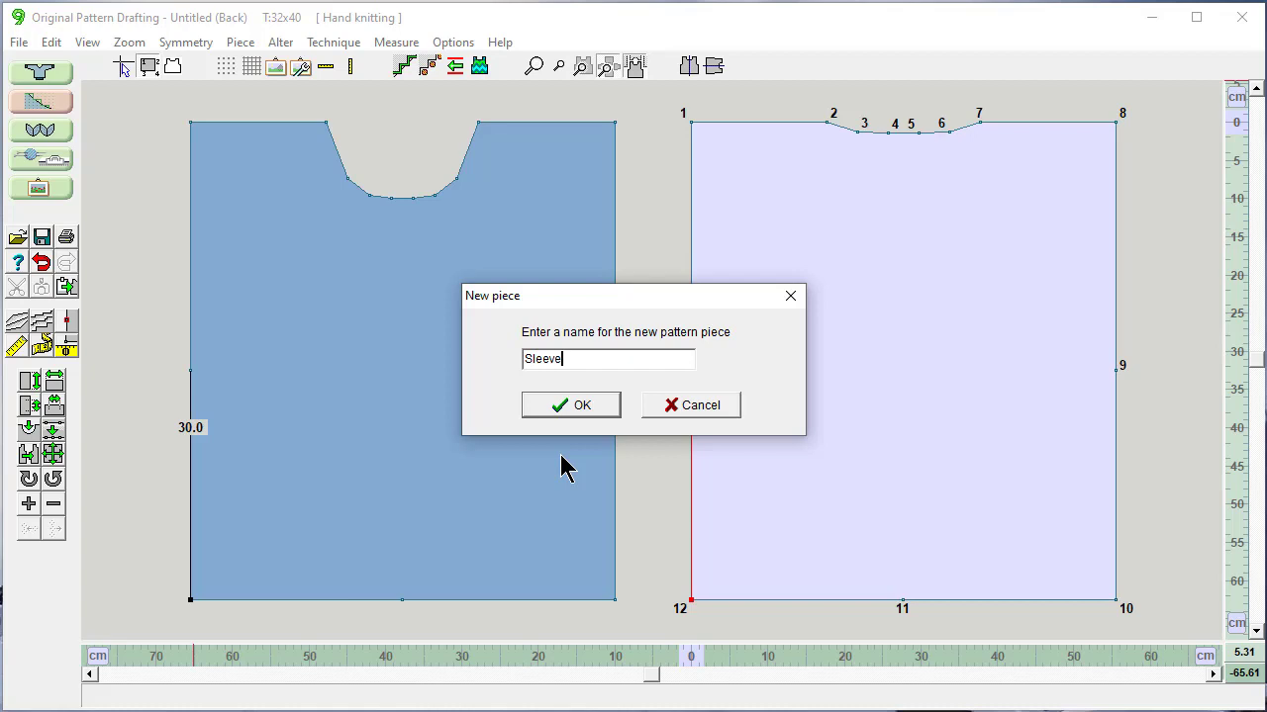
key(Return)
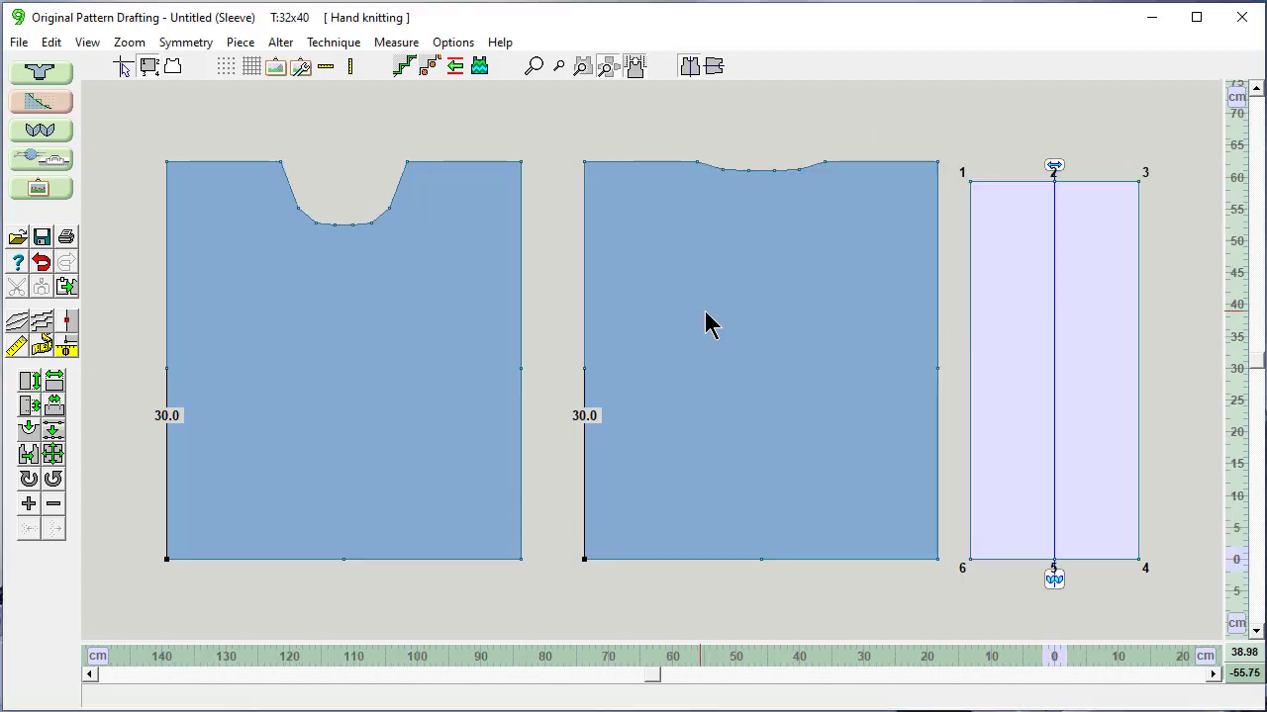
- Move the Back piece over the Front and fit the Sleeve to a 53 cm total width
drag(561, 425, 287, 369)
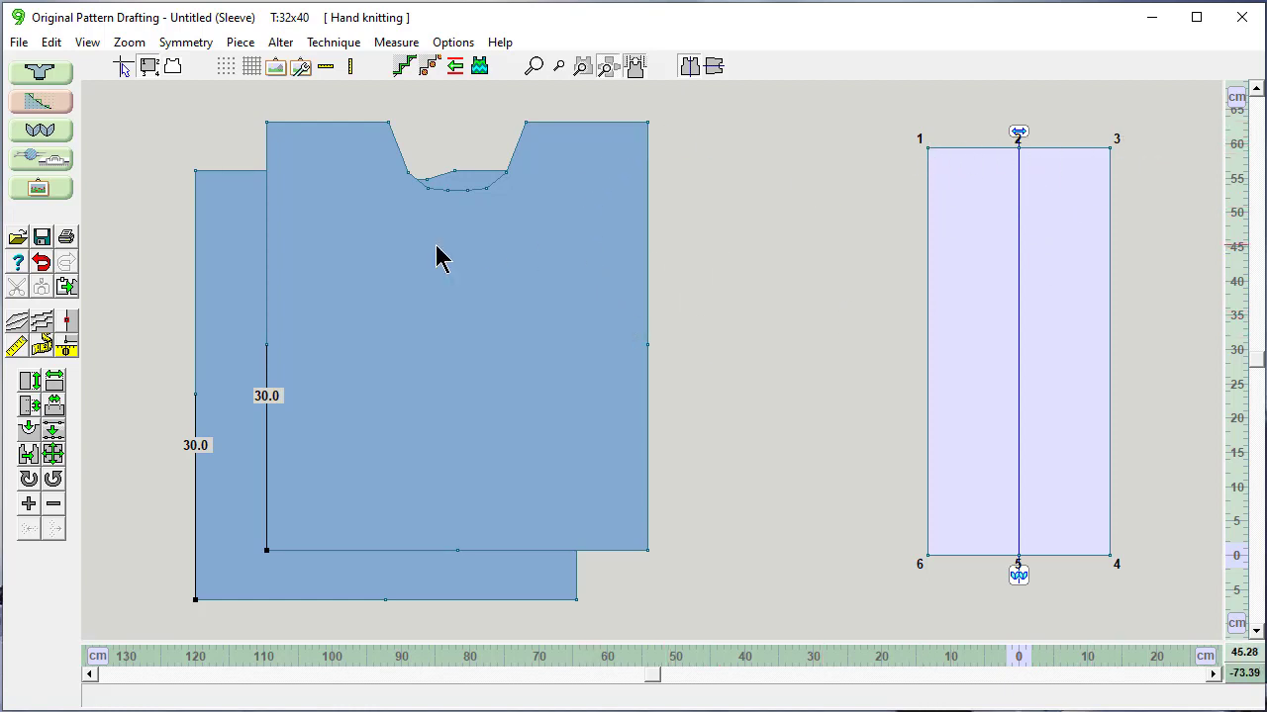
click(54, 382)
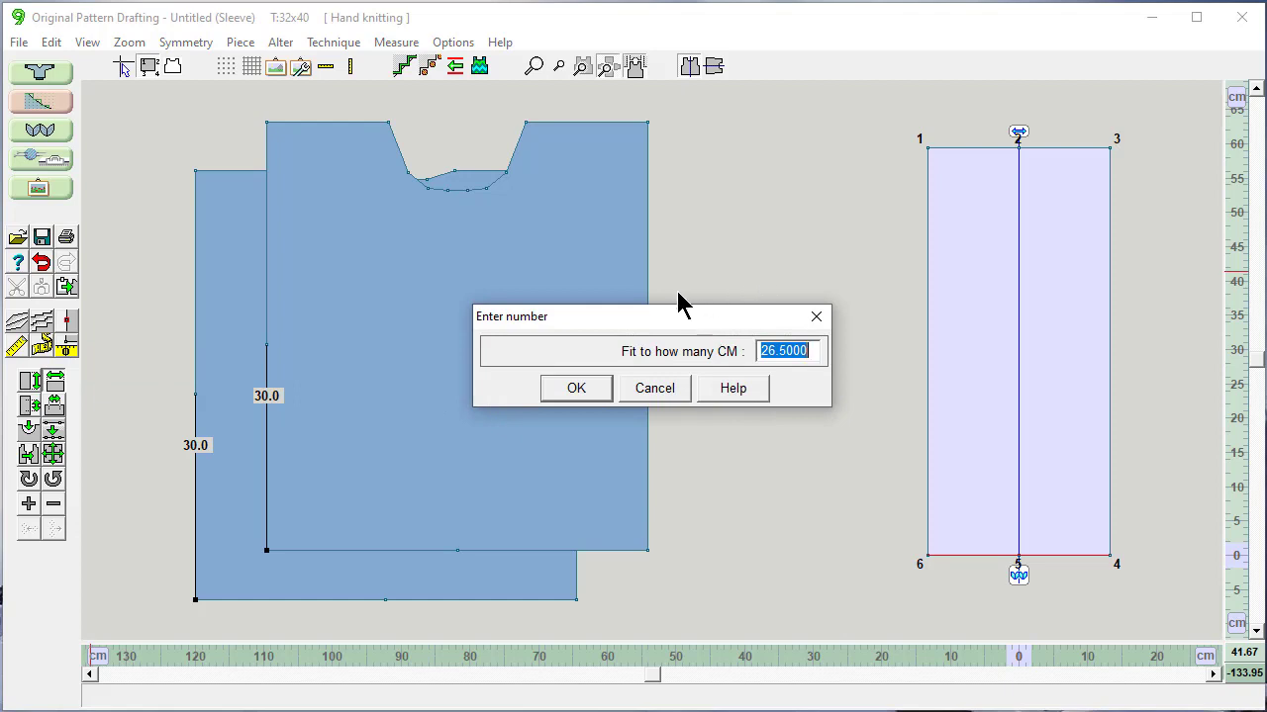
text(53)
click(576, 388)
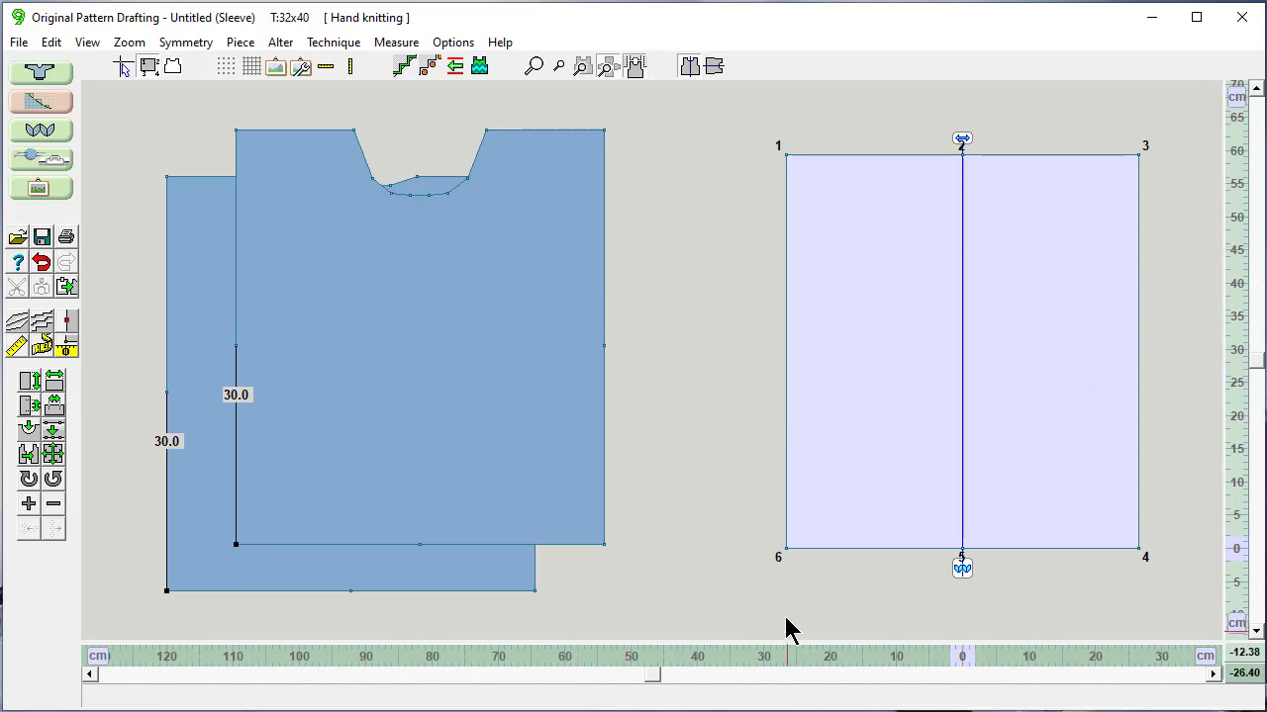
click(786, 548)
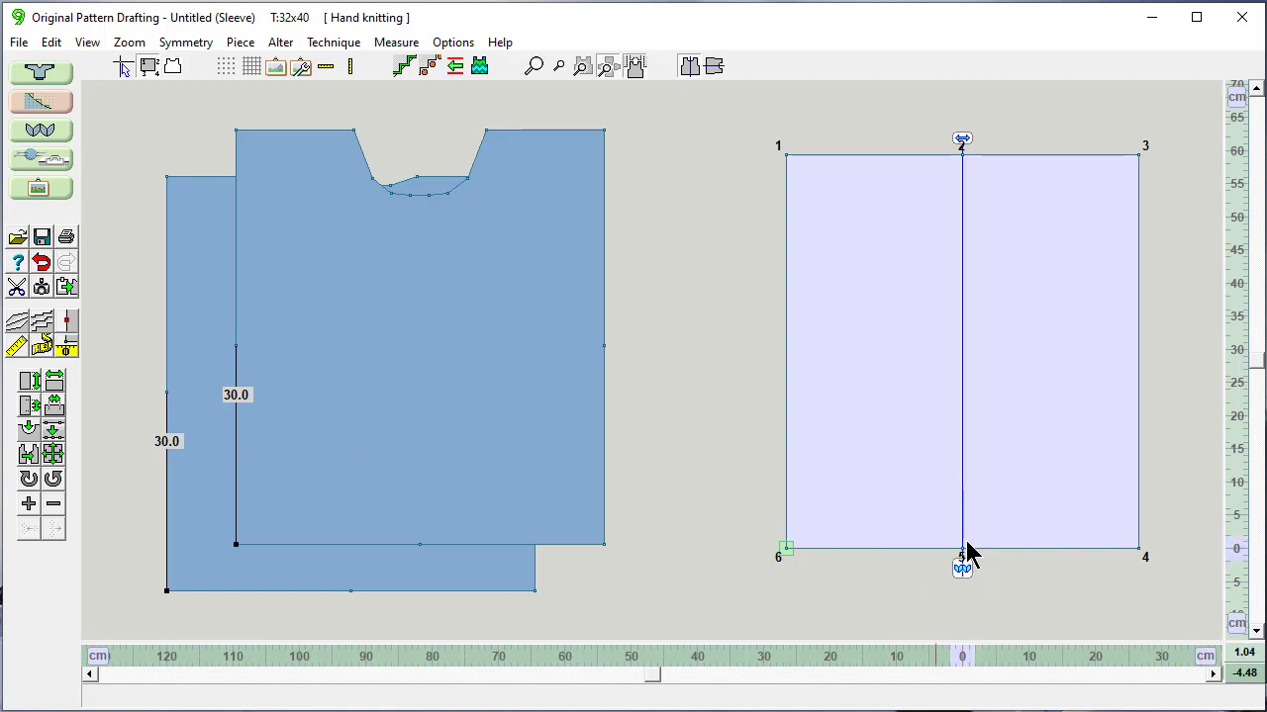
- Measure the Sleeve's bottom edge from corner point 6 to centre point 5
click(42, 347)
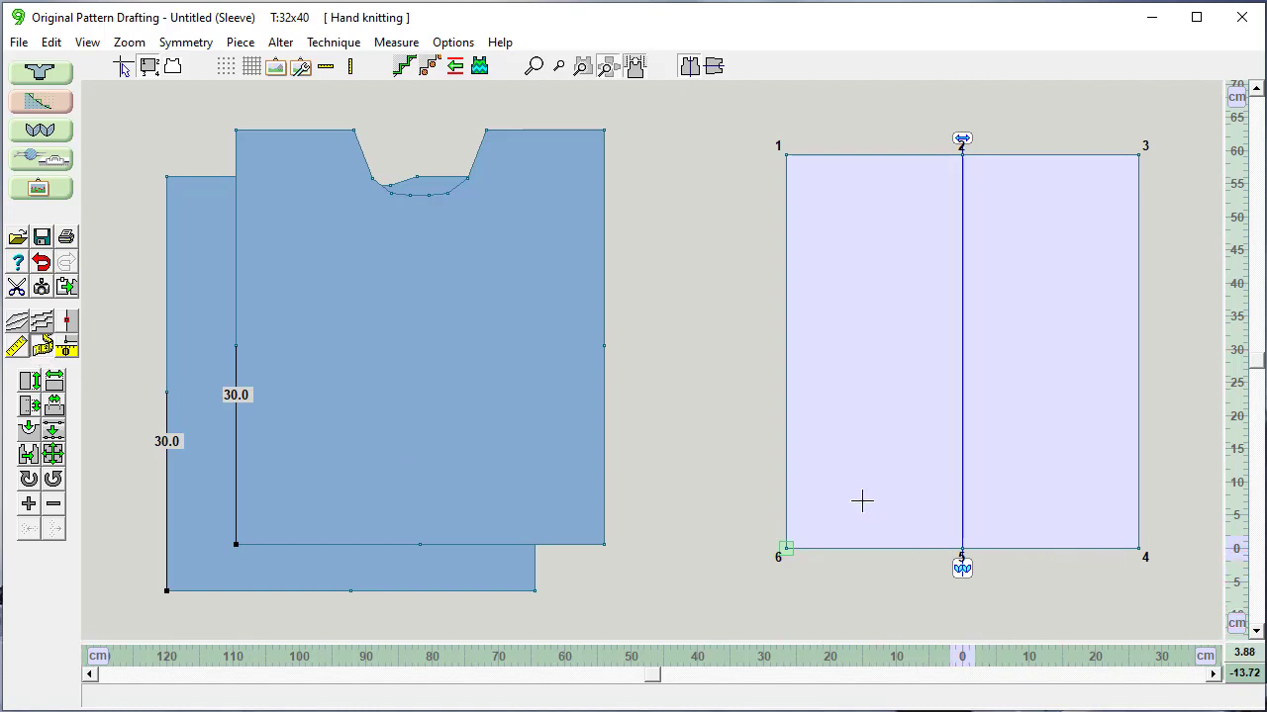
click(959, 546)
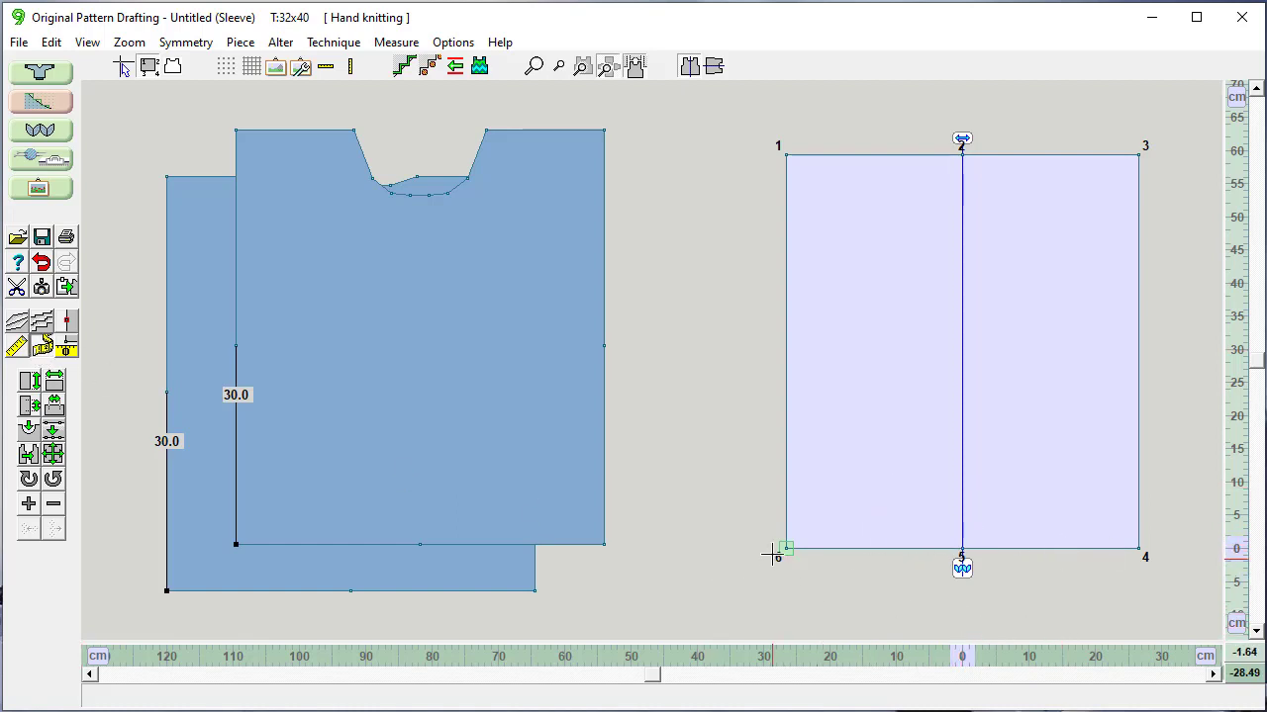
click(785, 547)
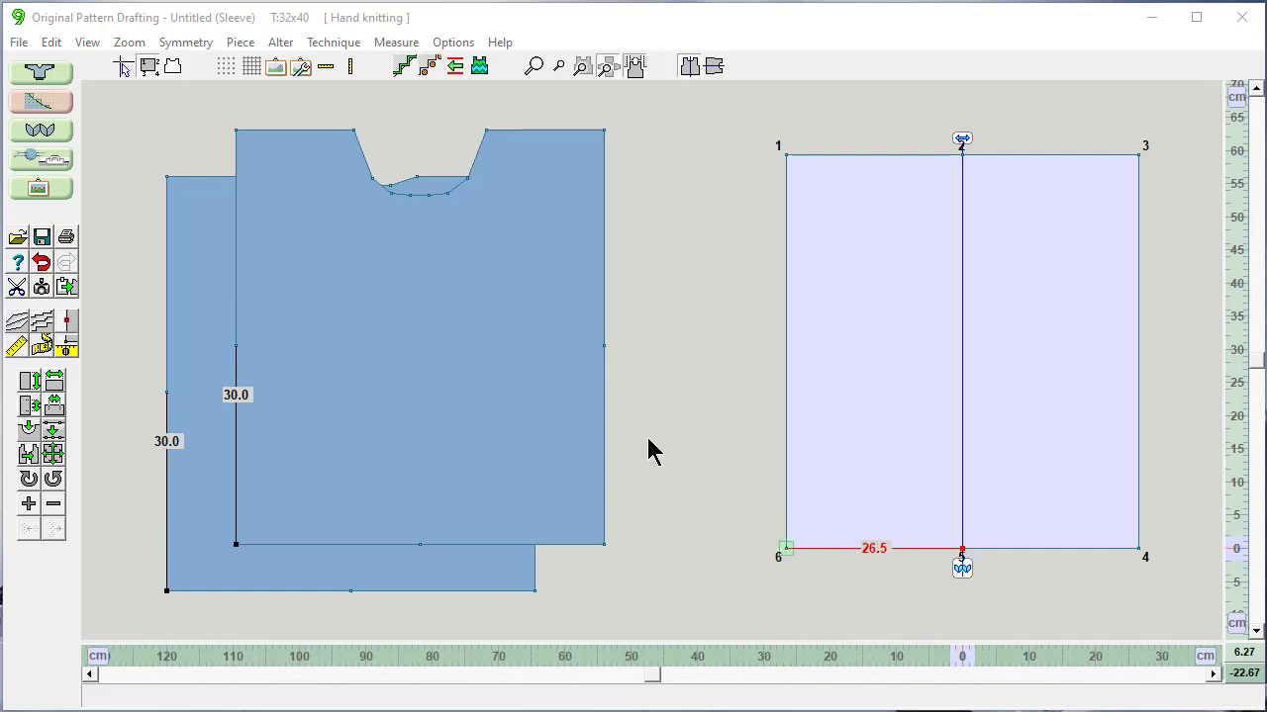
- Move point 6 18 cm horizontally toward the centre with Measured Adjustment
click(50, 42)
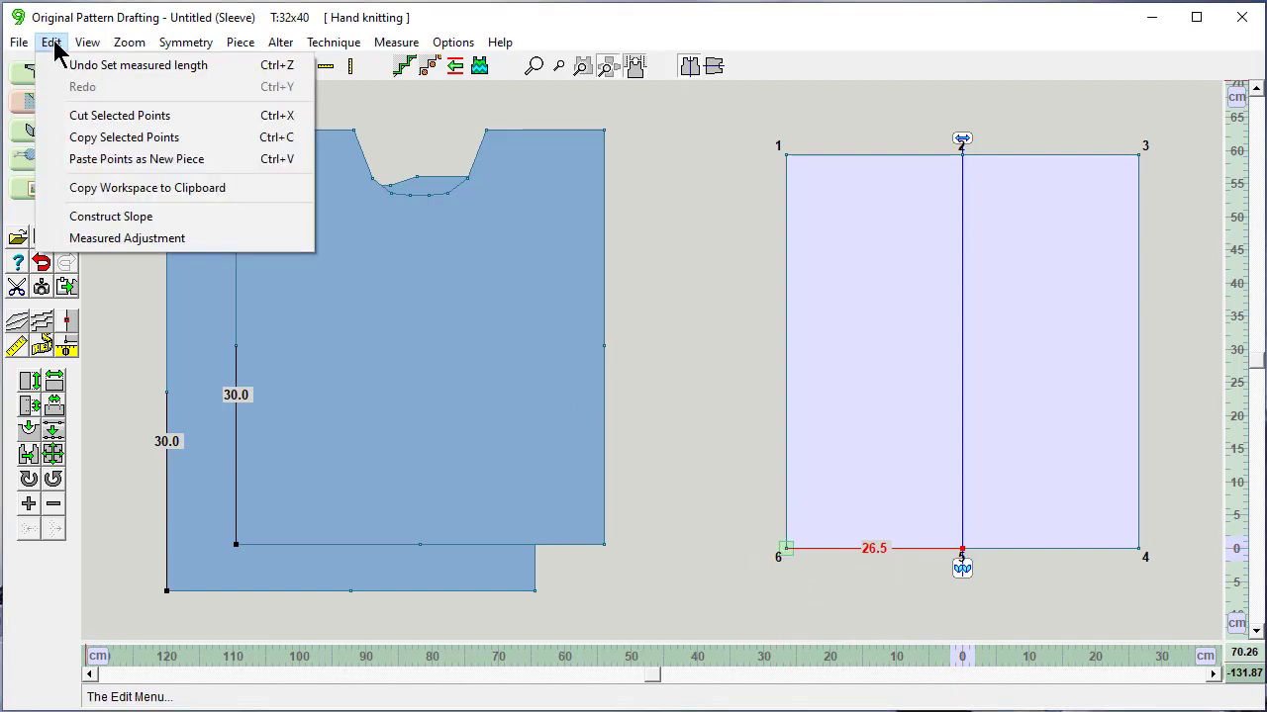
click(96, 242)
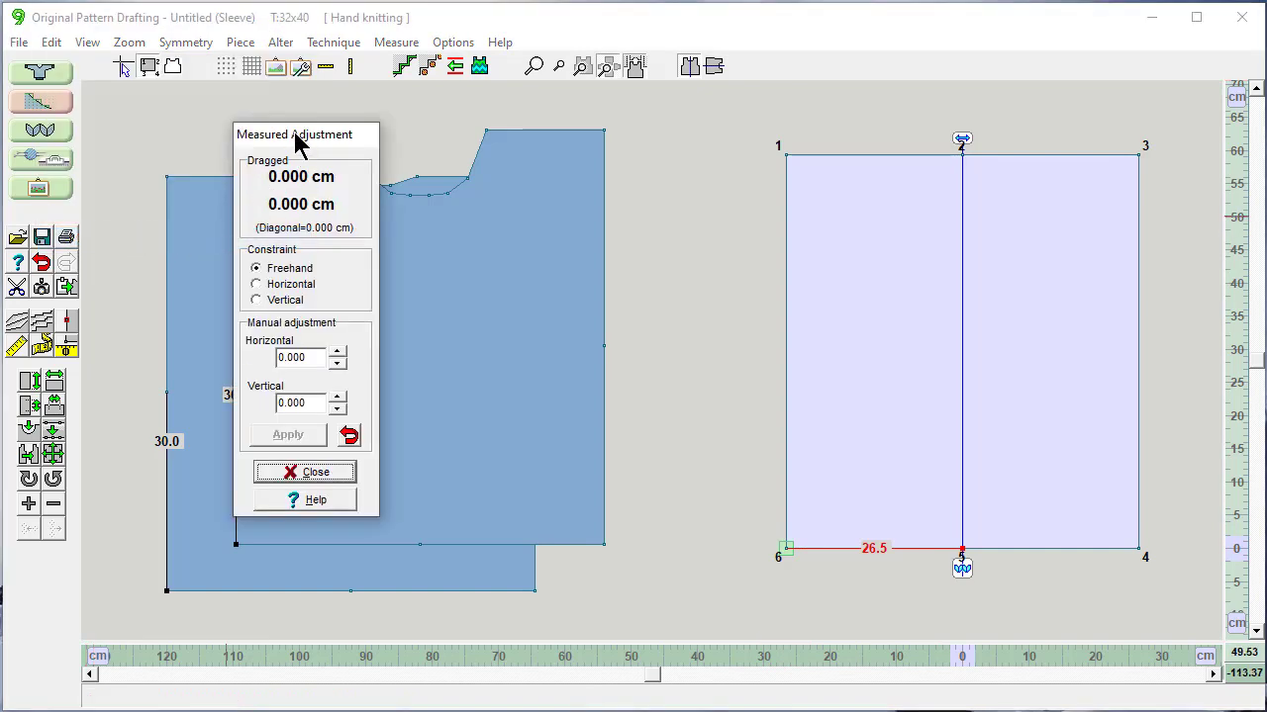
drag(300, 142, 615, 128)
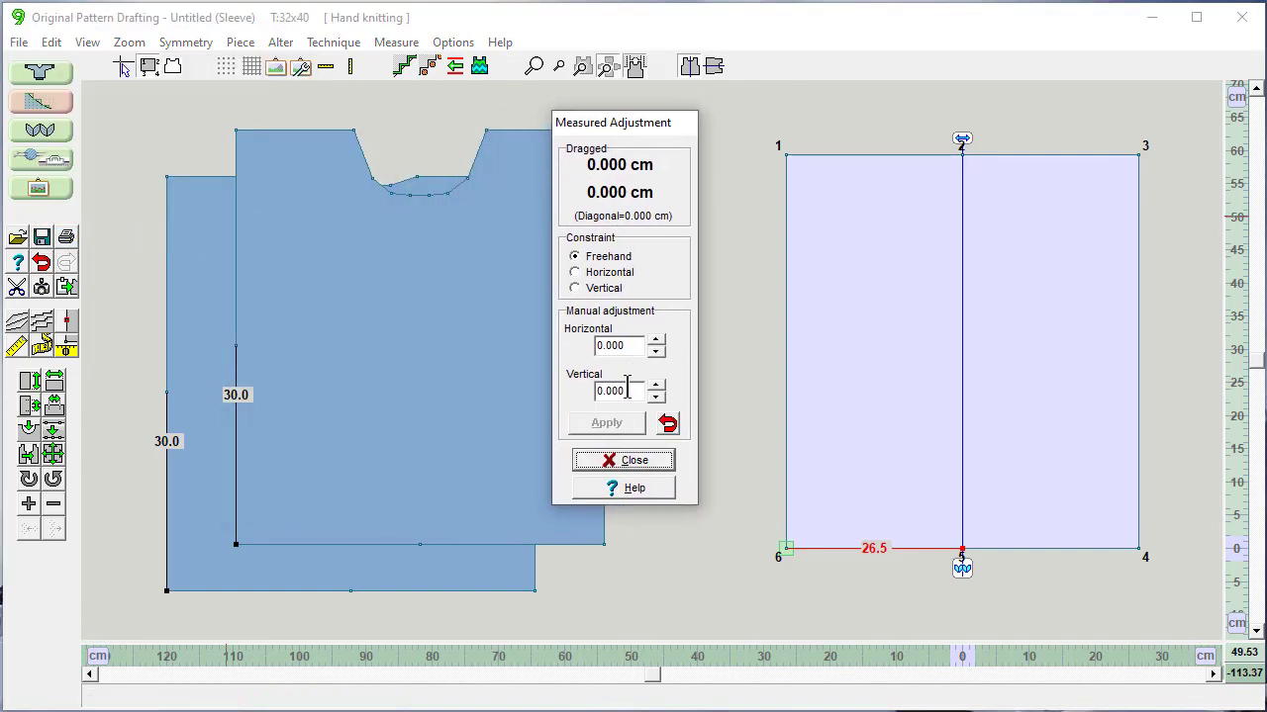
drag(636, 344, 514, 401)
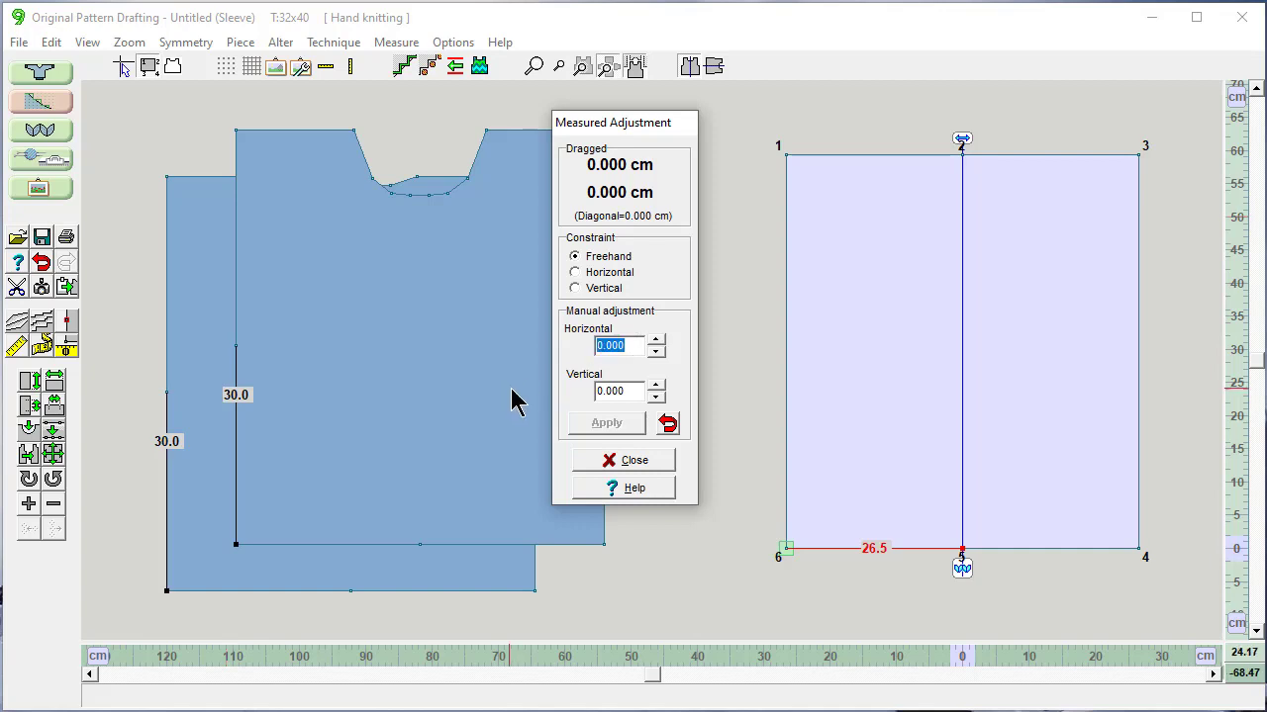
text(18)
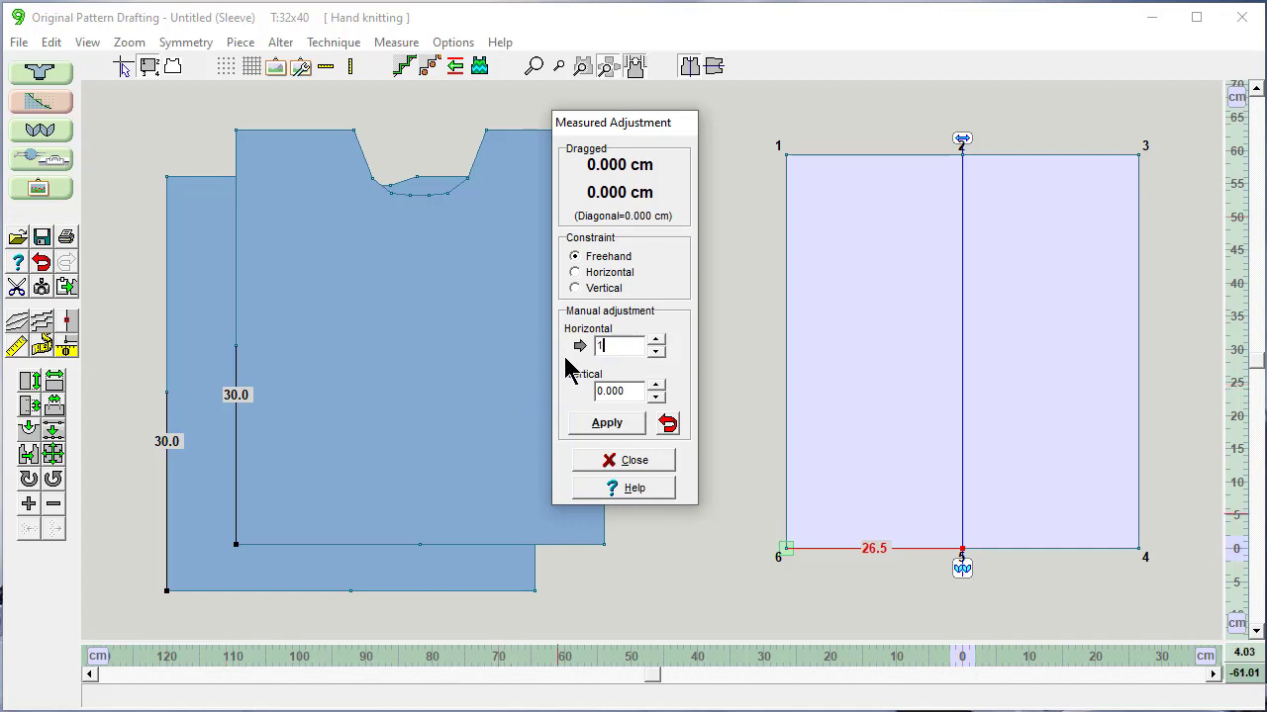
click(606, 425)
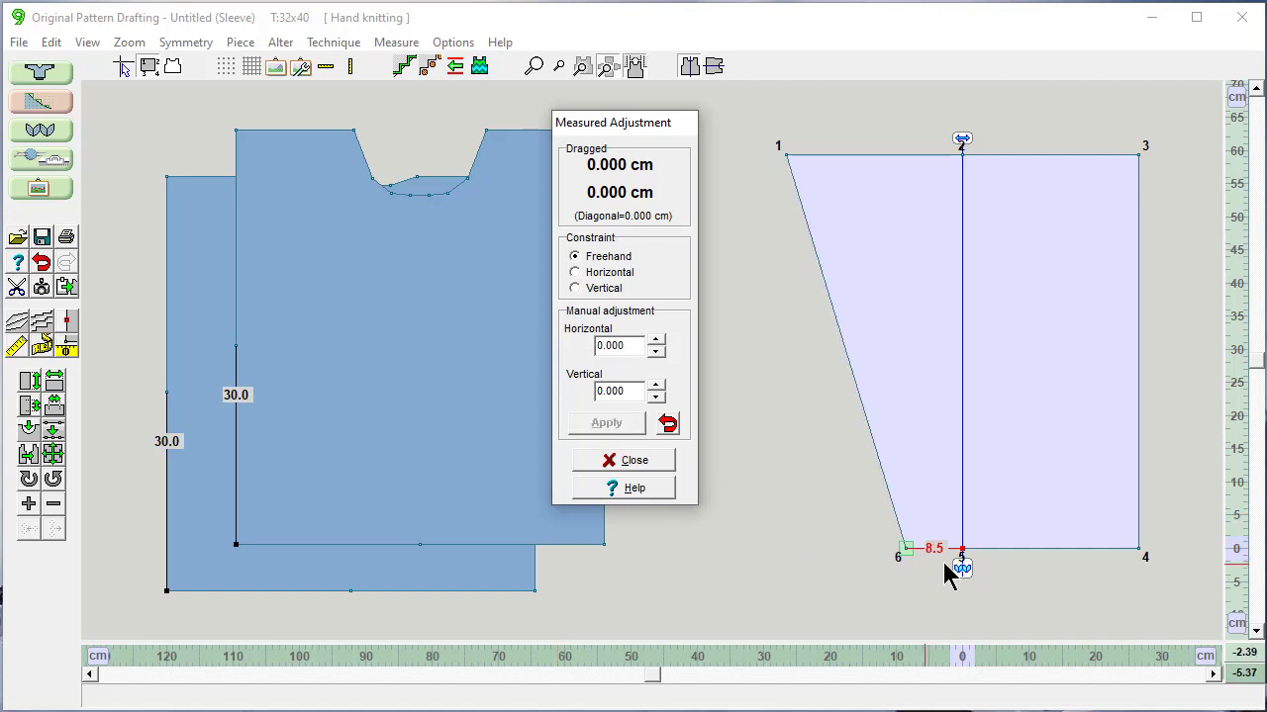
click(634, 460)
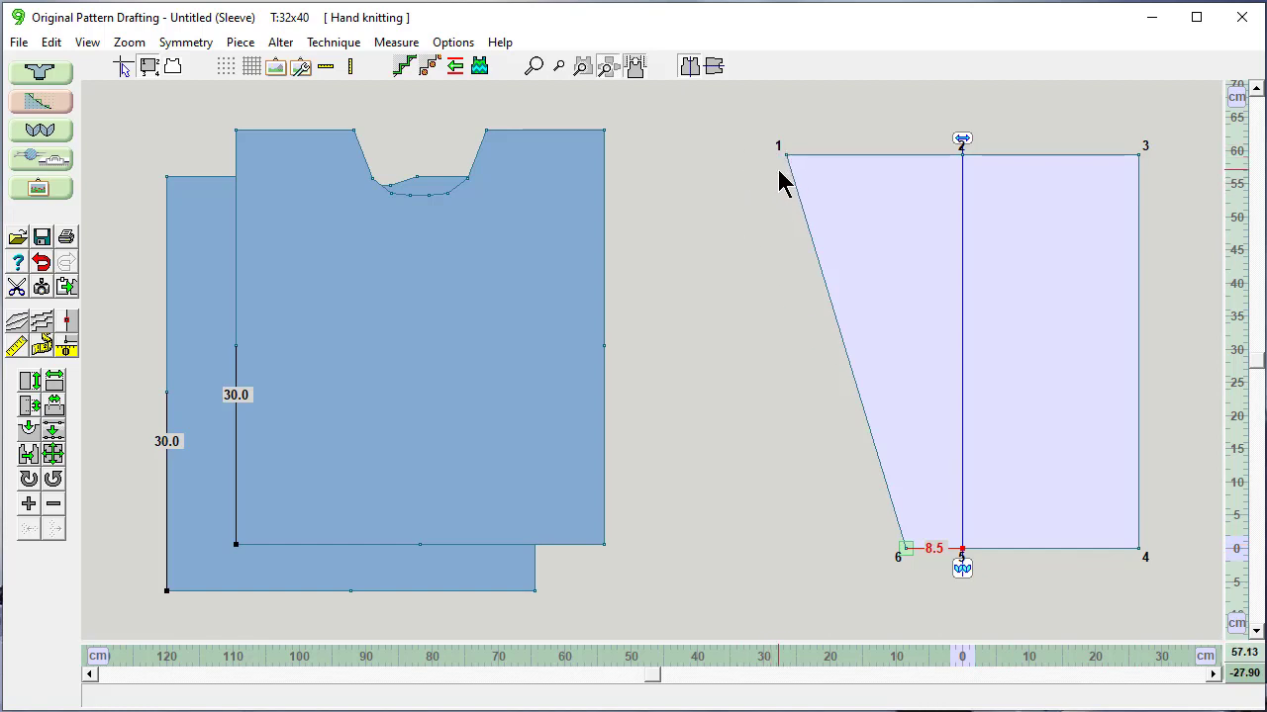
click(28, 505)
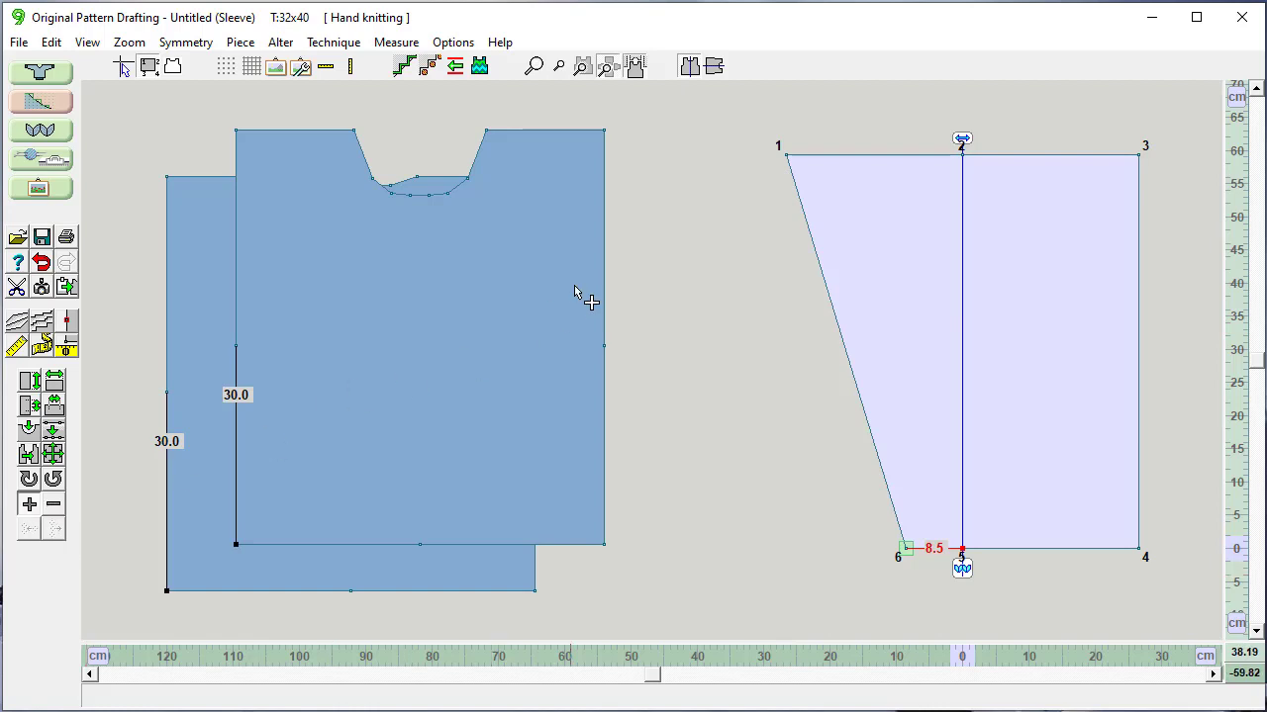
- Add a point 2.7 cm below the Sleeve's top-left corner and align the corner vertically to point 8
click(789, 175)
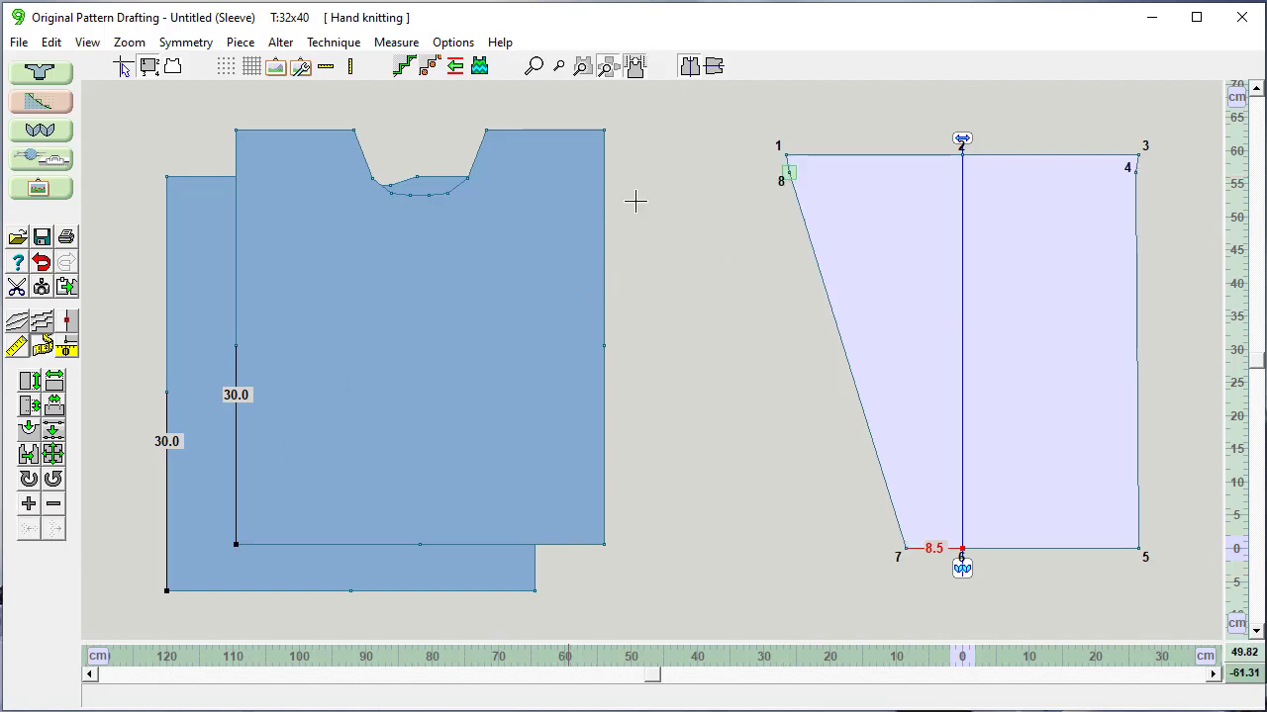
click(789, 173)
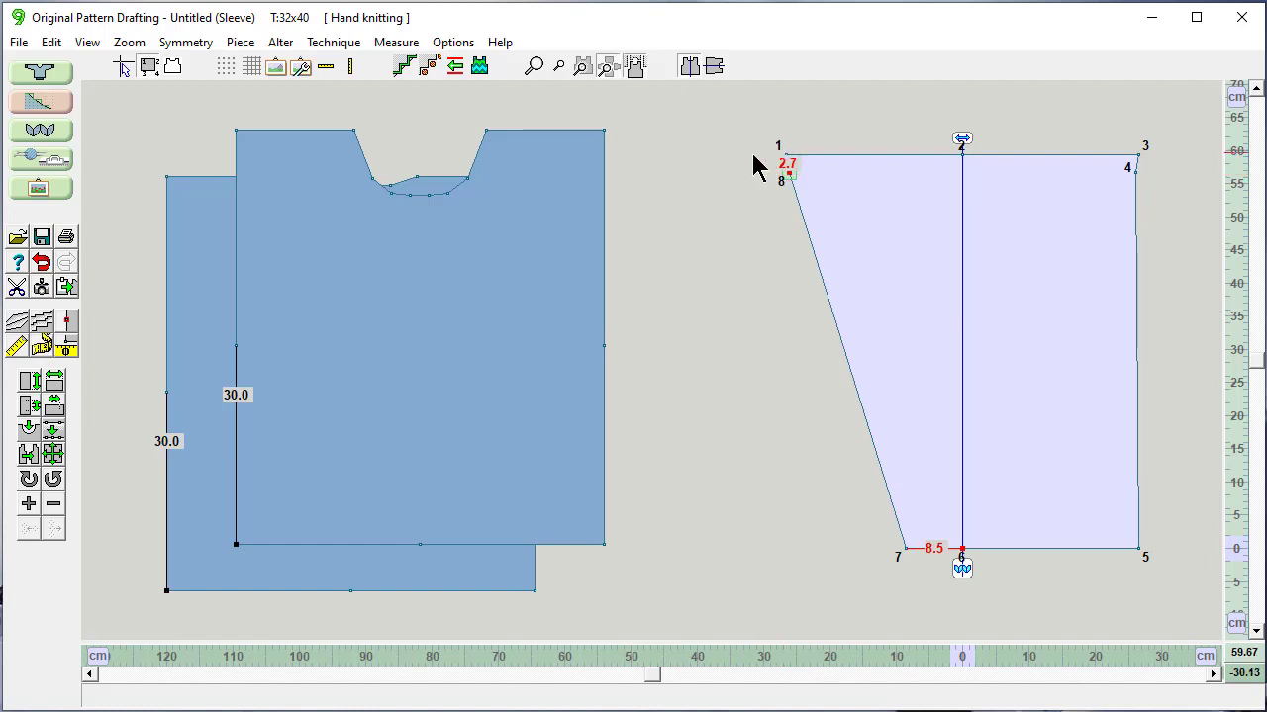
drag(741, 113, 847, 216)
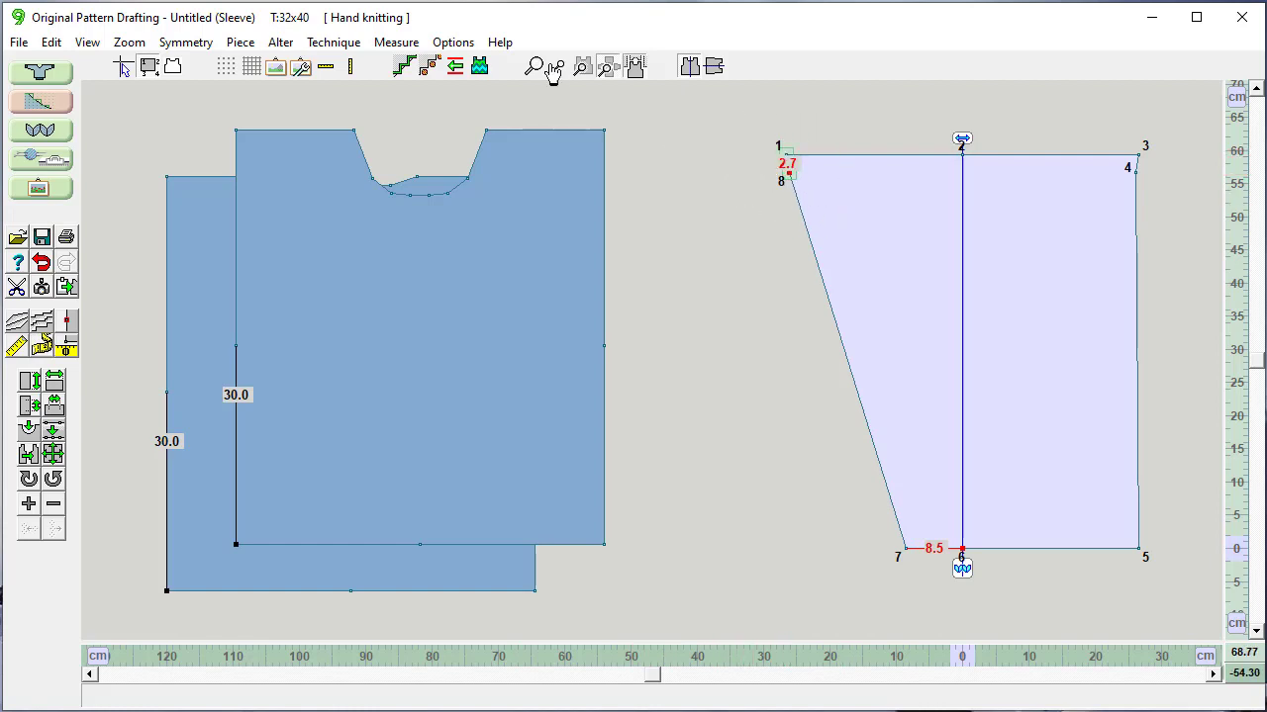
click(452, 42)
mouse_move(388, 45)
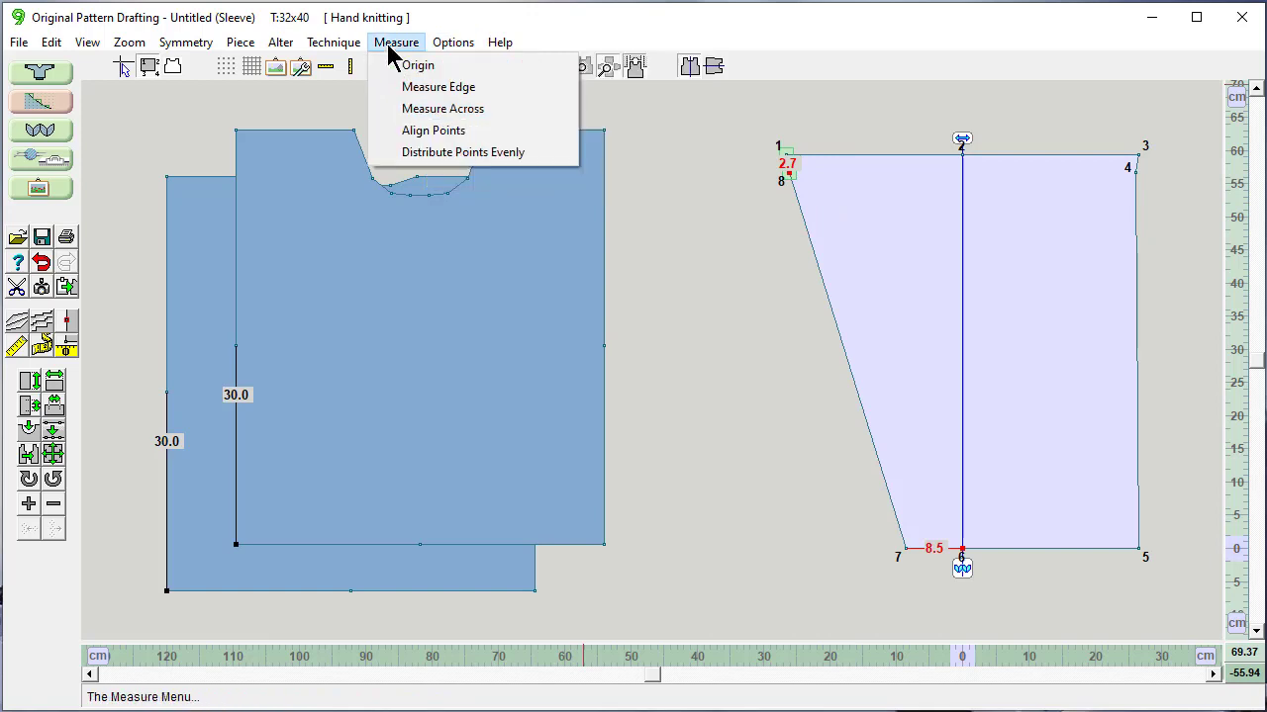
click(397, 133)
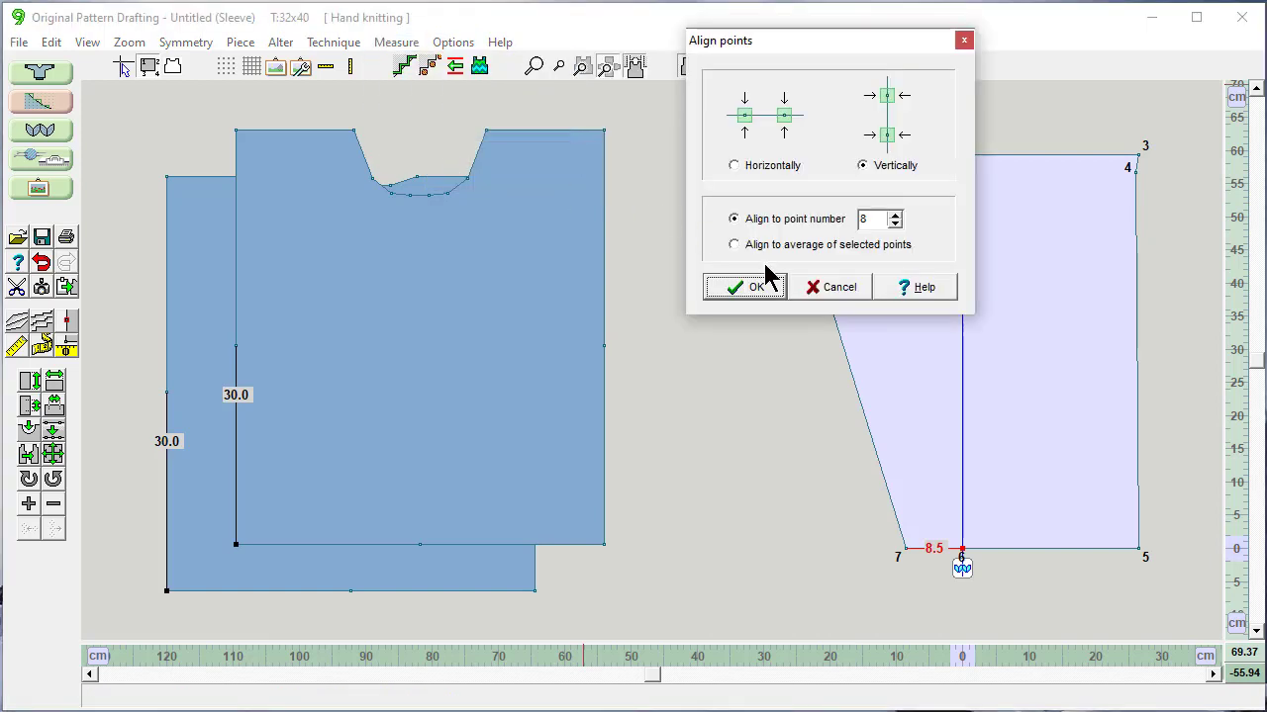
drag(848, 47, 568, 67)
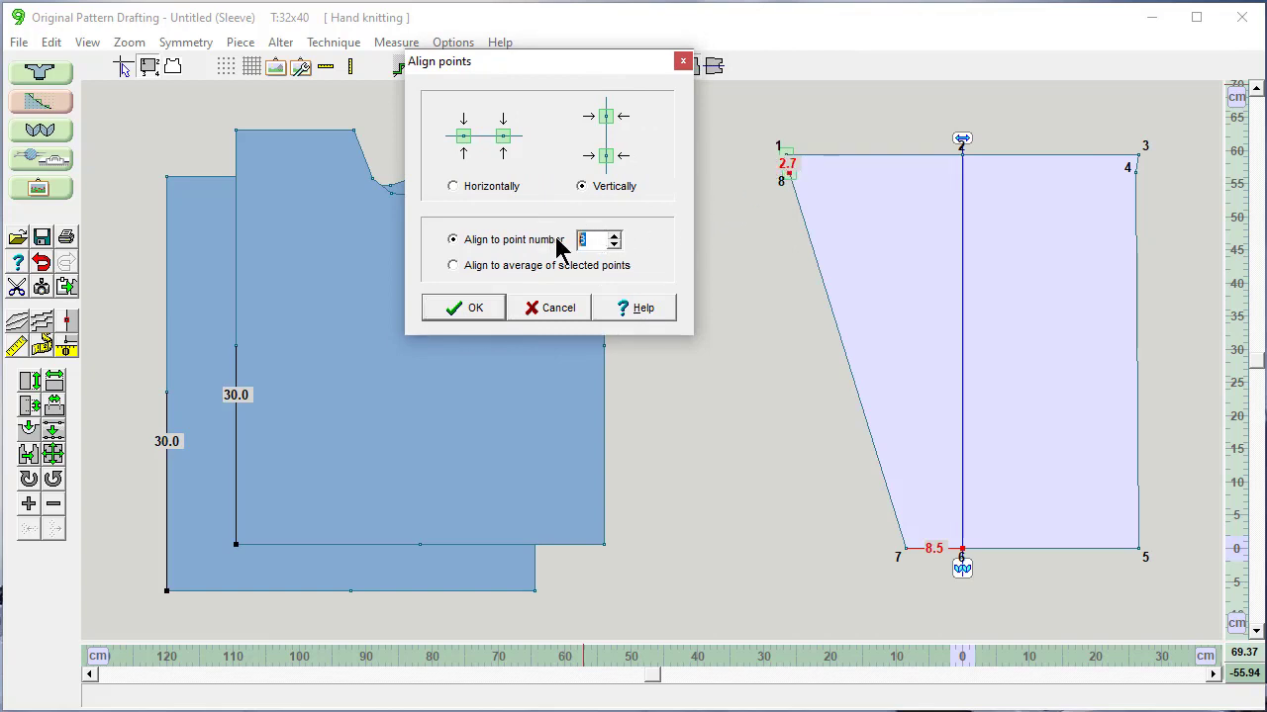
click(473, 311)
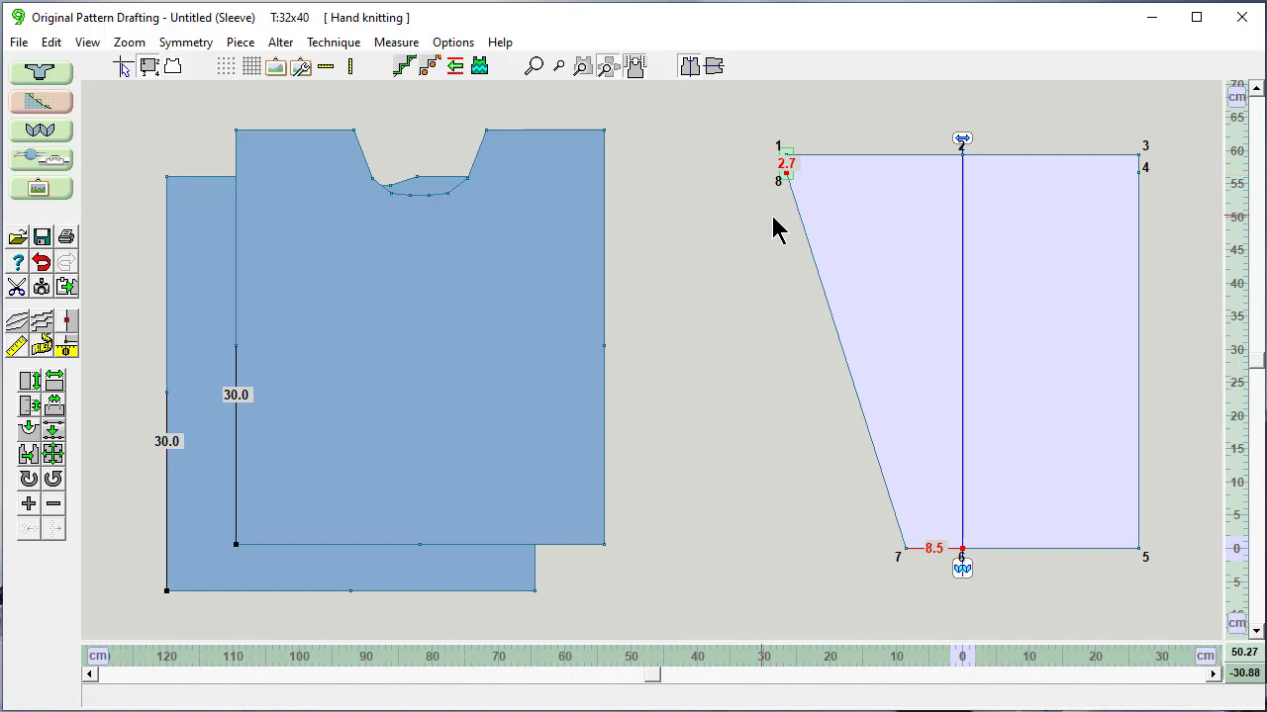
- Select Sleeve point 8 and apply a 0.5 cm vertical measured adjustment
click(764, 248)
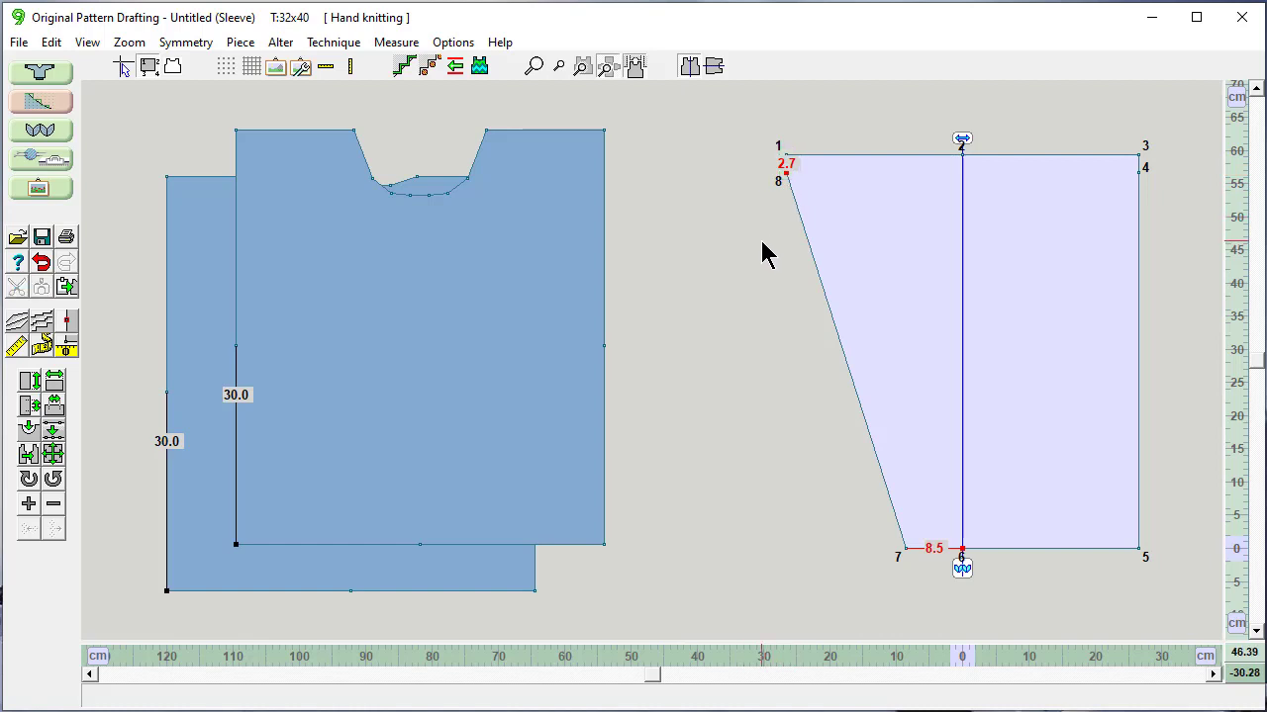
click(786, 178)
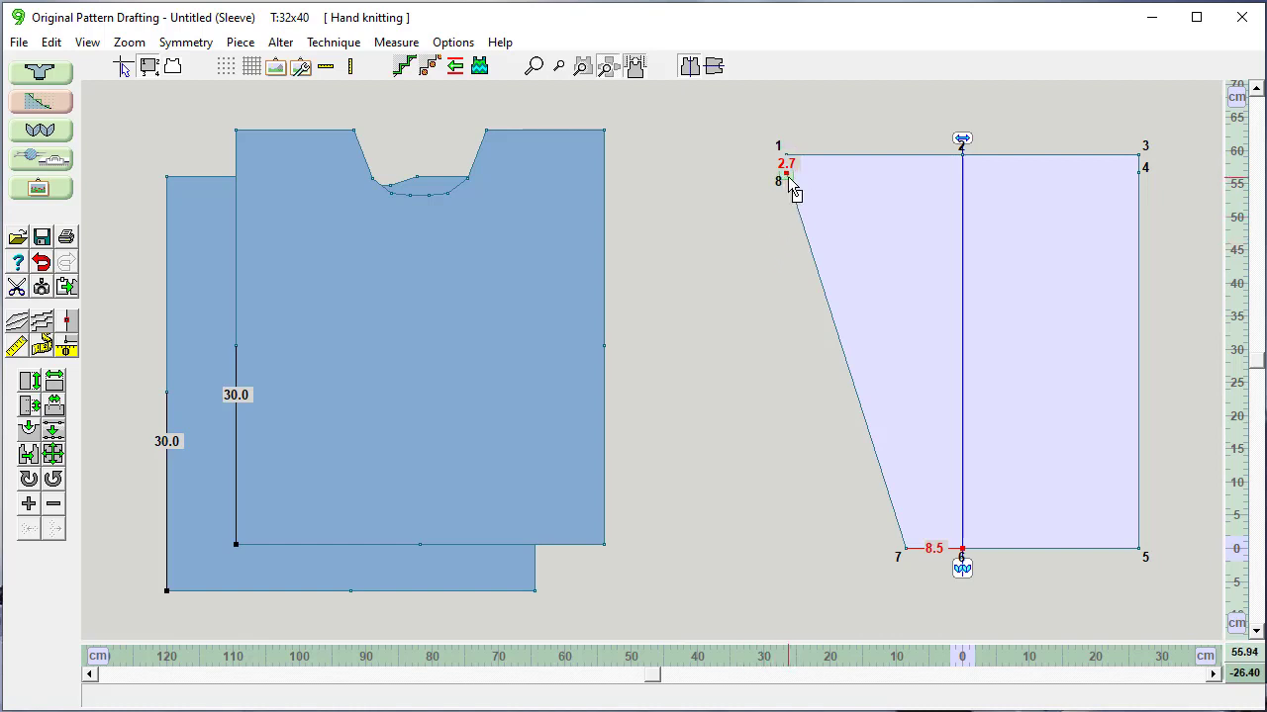
click(50, 41)
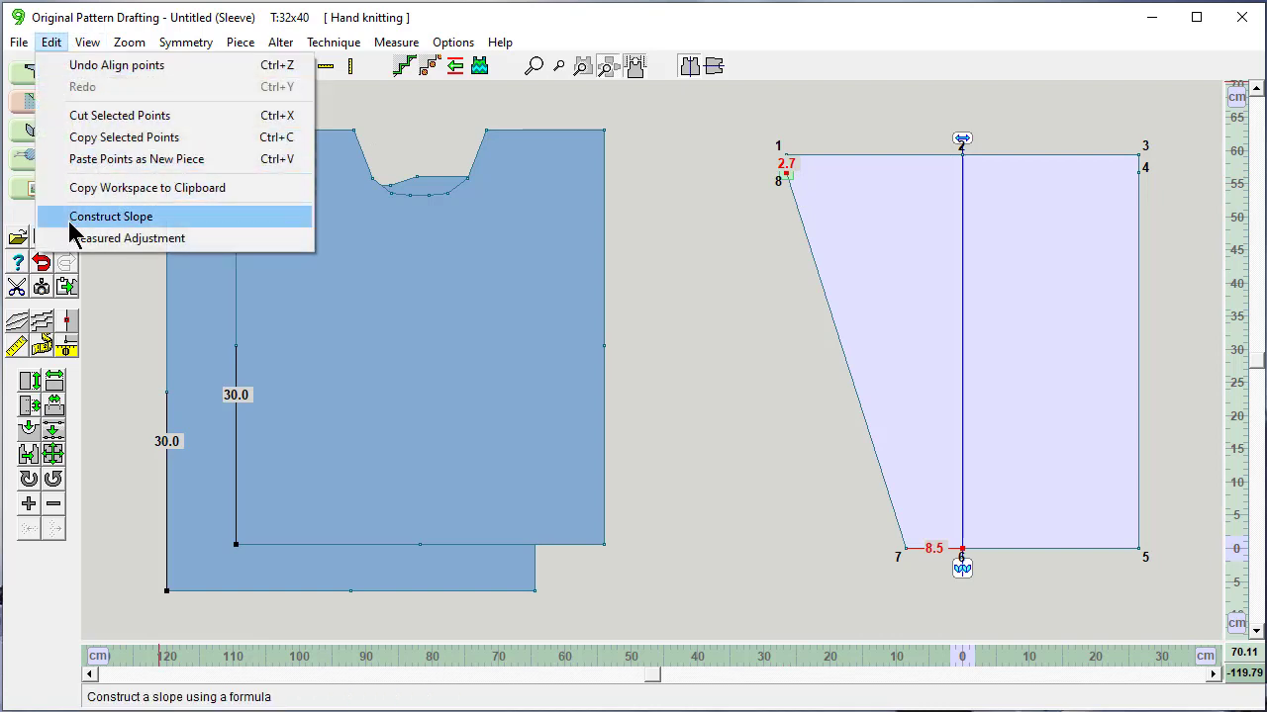
click(39, 238)
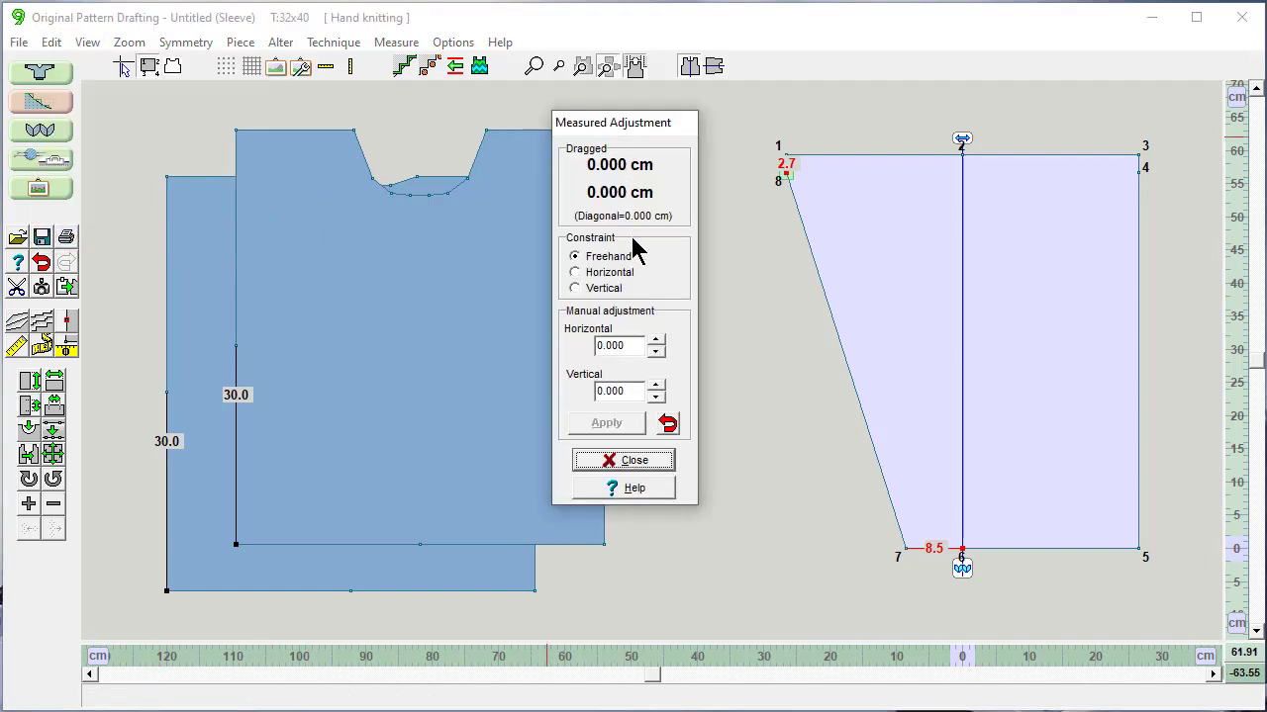
drag(631, 393, 574, 392)
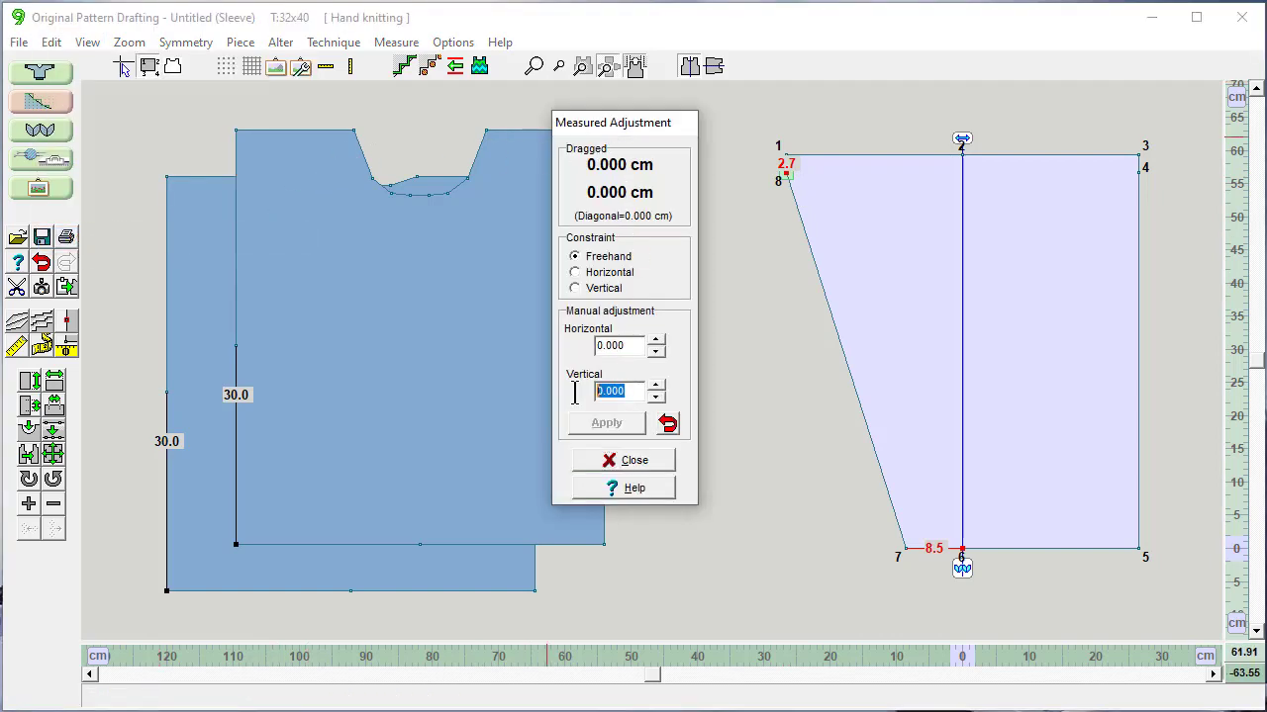
text(0.5)
click(604, 426)
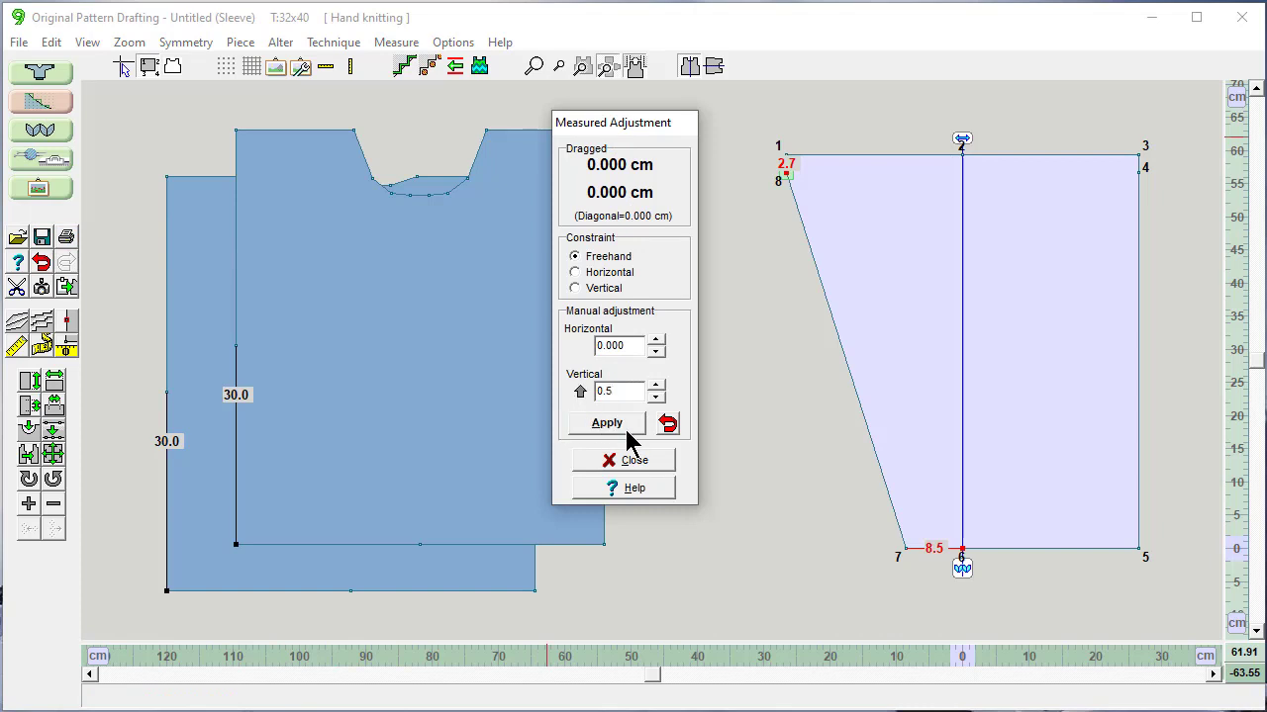
click(607, 428)
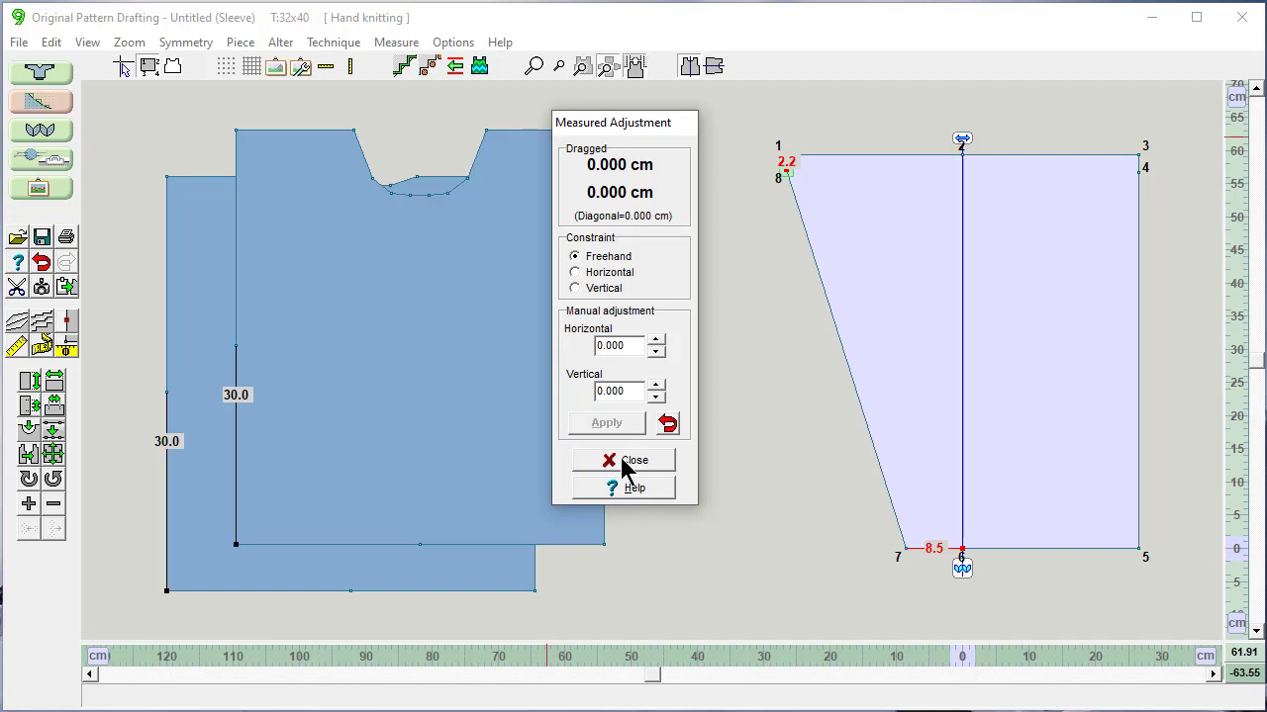
click(623, 461)
- Shift point 8 by -0.3 cm vertically, leaving it 2.5 cm below corner 1
click(86, 43)
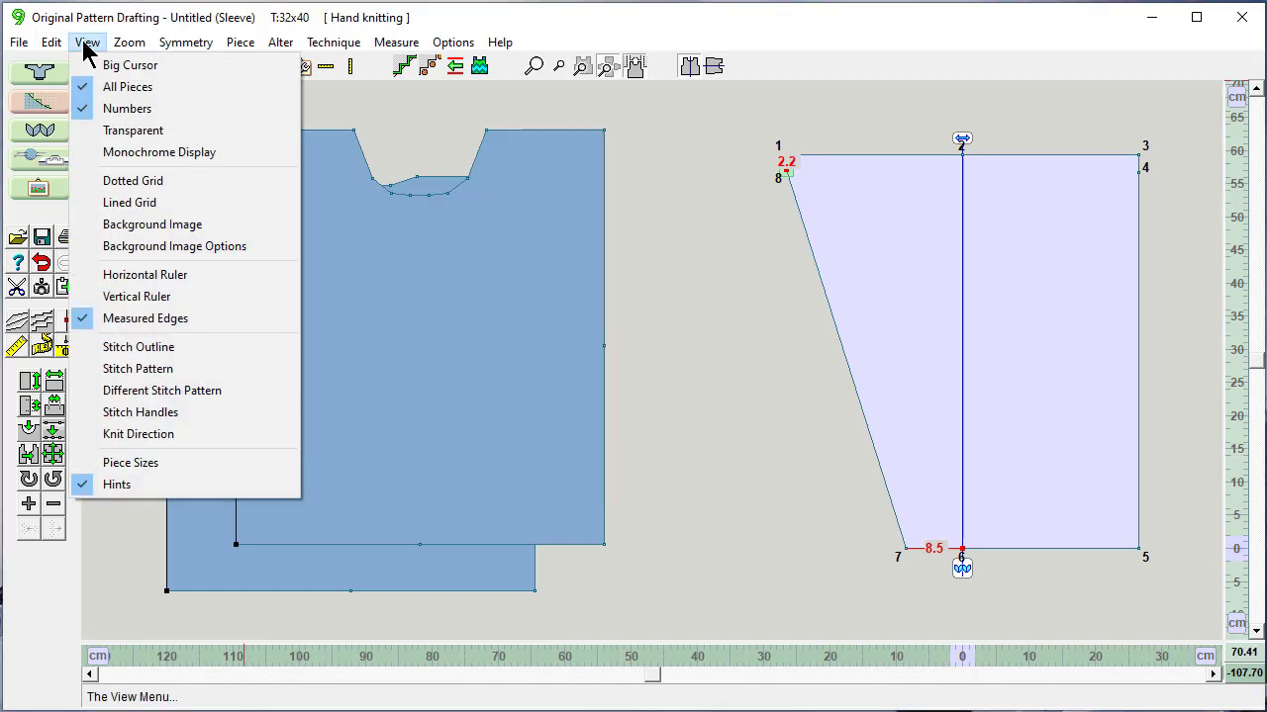
mouse_move(51, 42)
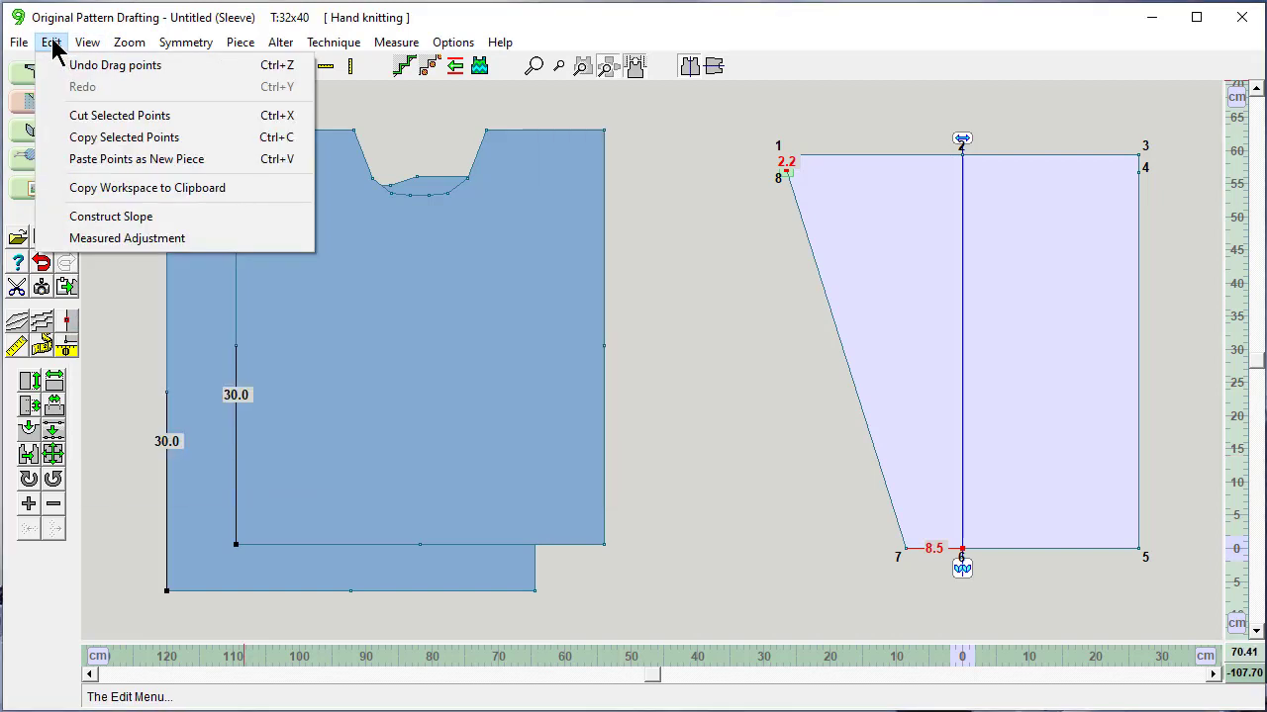
click(71, 245)
drag(629, 391, 572, 392)
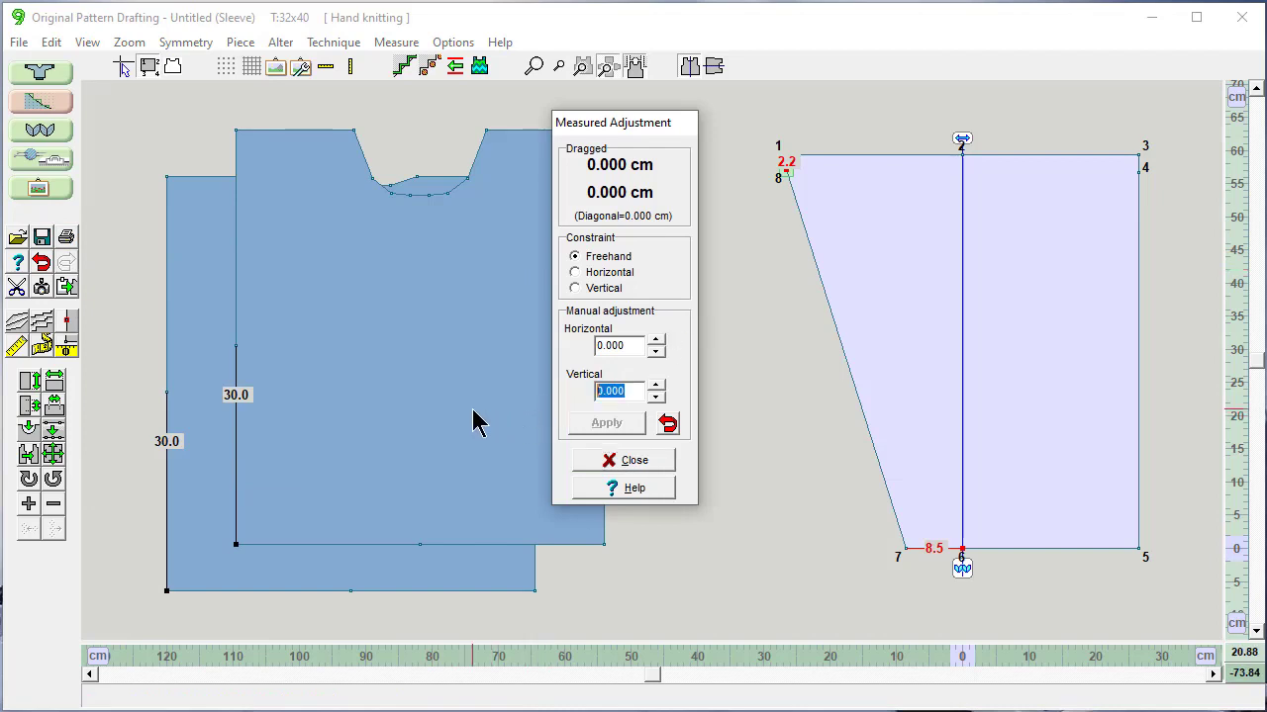
text(-0)
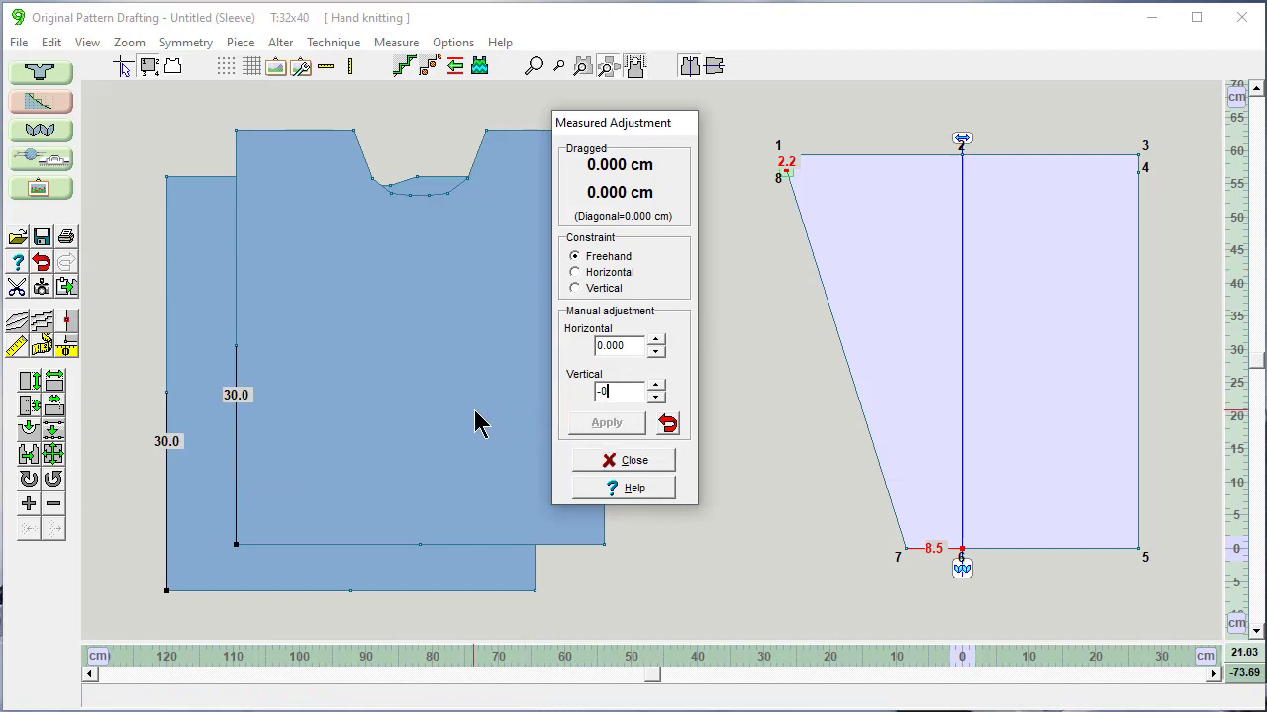
text(.3)
click(607, 424)
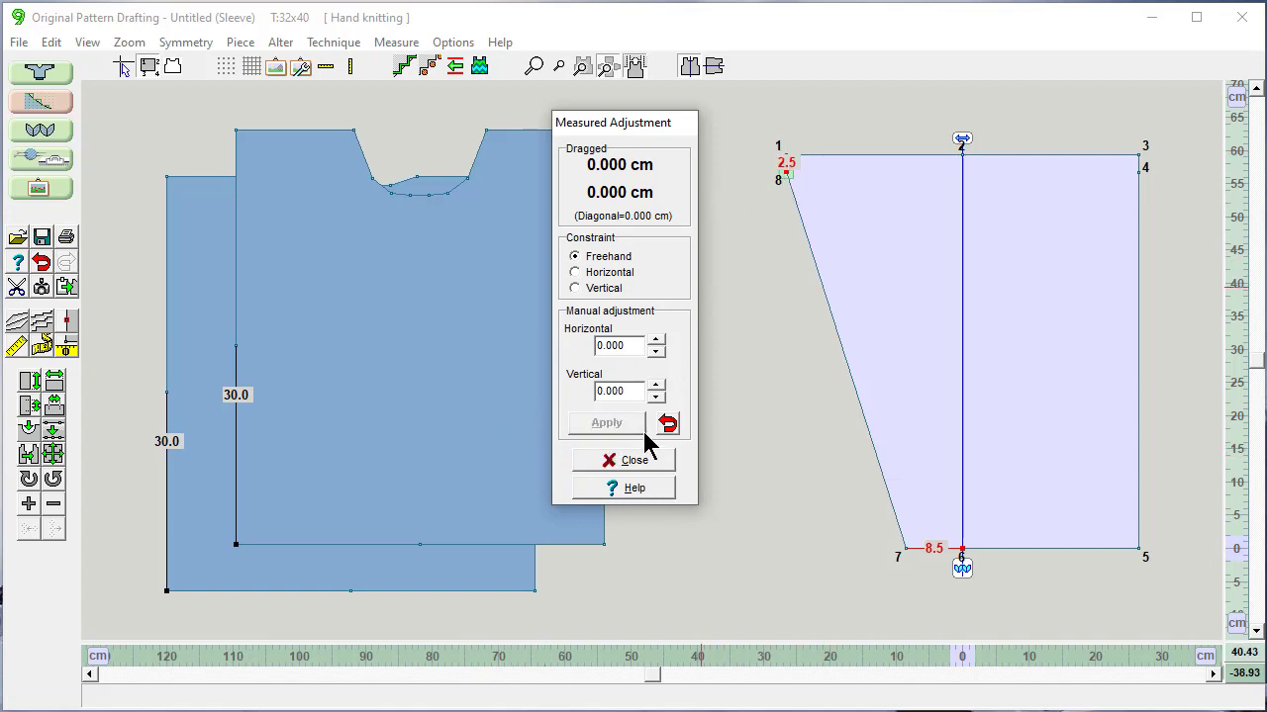
click(634, 461)
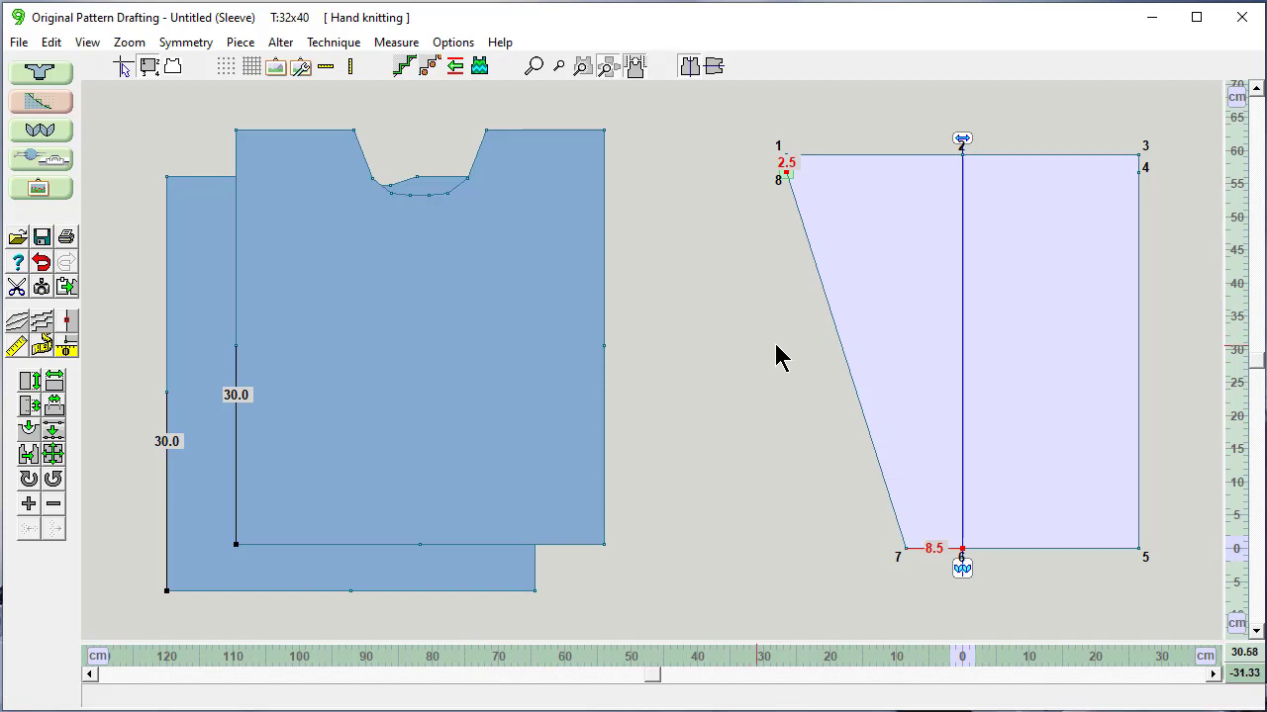
- Re-enable the vertical mirror and copy the Sleeve's tapered left points onto its right side
click(690, 65)
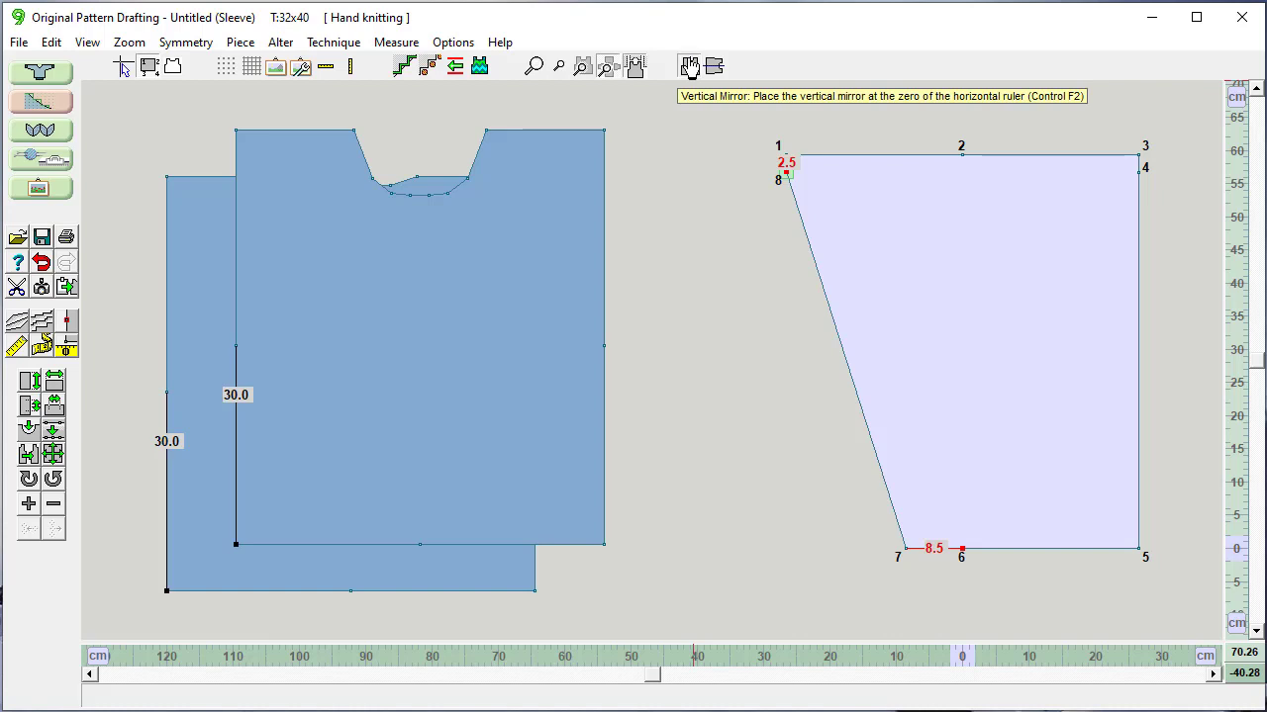
click(690, 65)
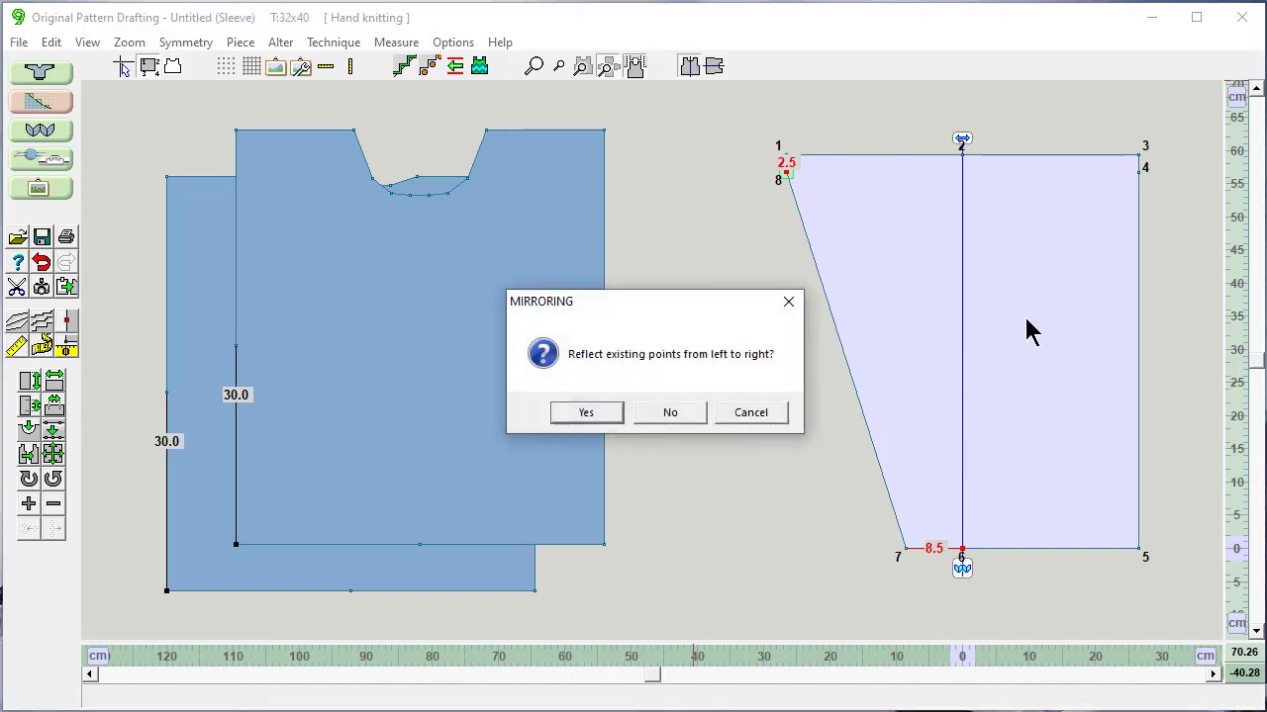
click(585, 413)
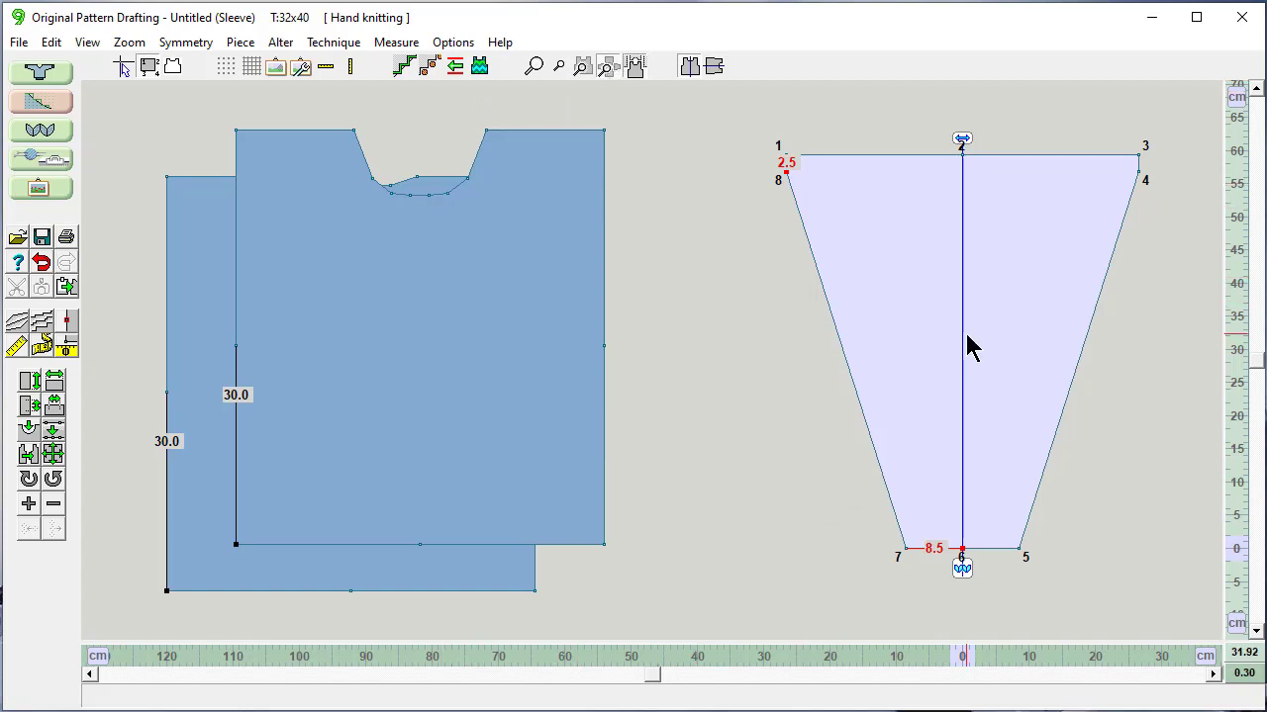
- Place the Front and Back pieces side by side, with the Sleeve below them
drag(950, 332, 588, 700)
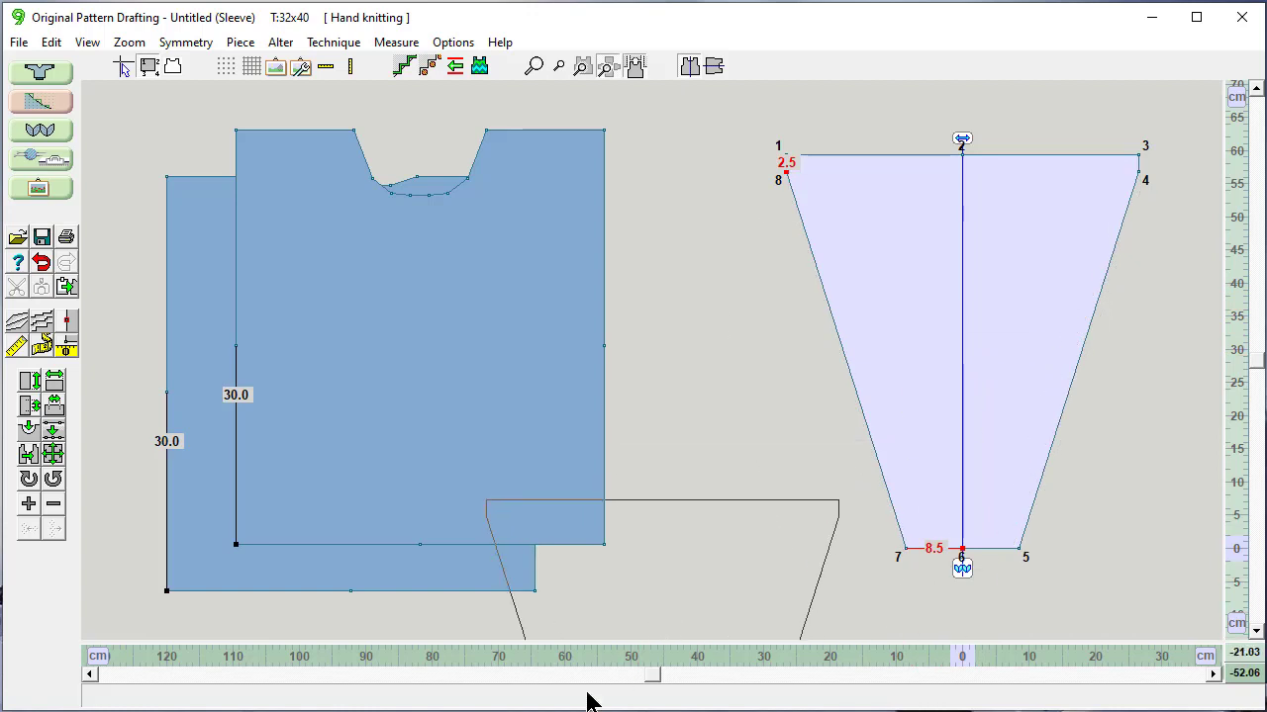
drag(664, 573, 431, 615)
drag(692, 258, 952, 234)
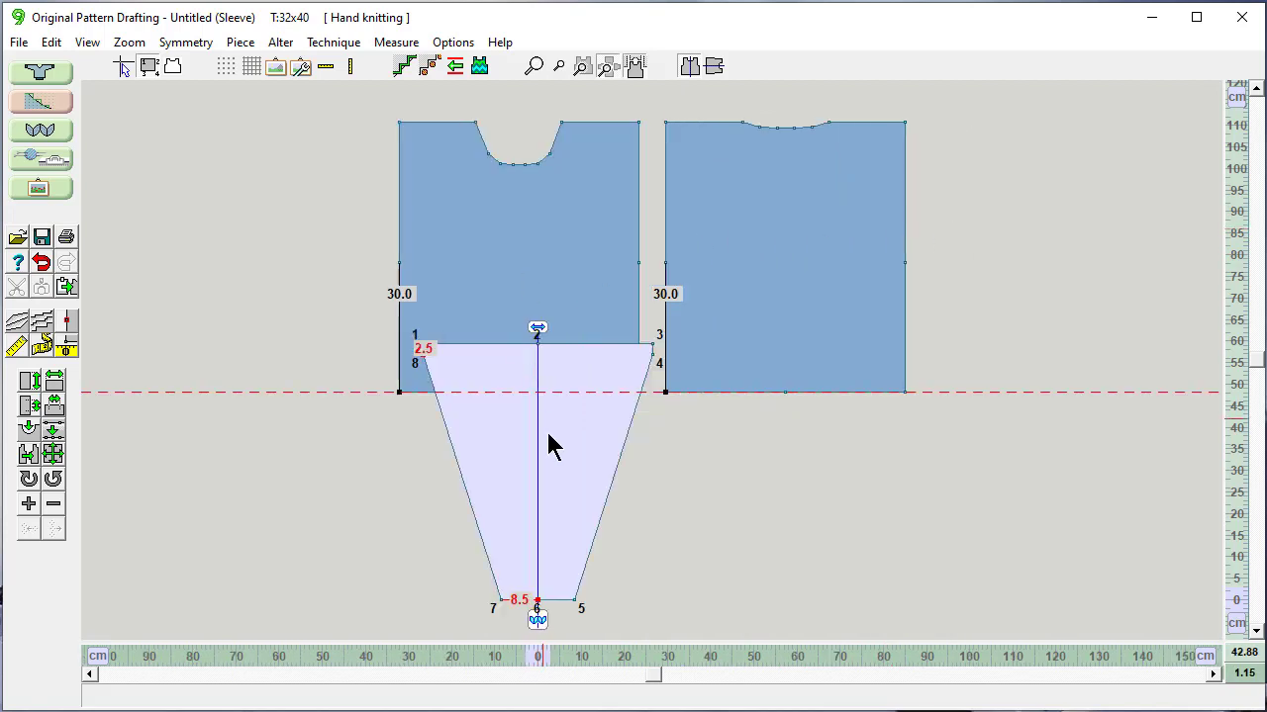
drag(499, 420, 513, 524)
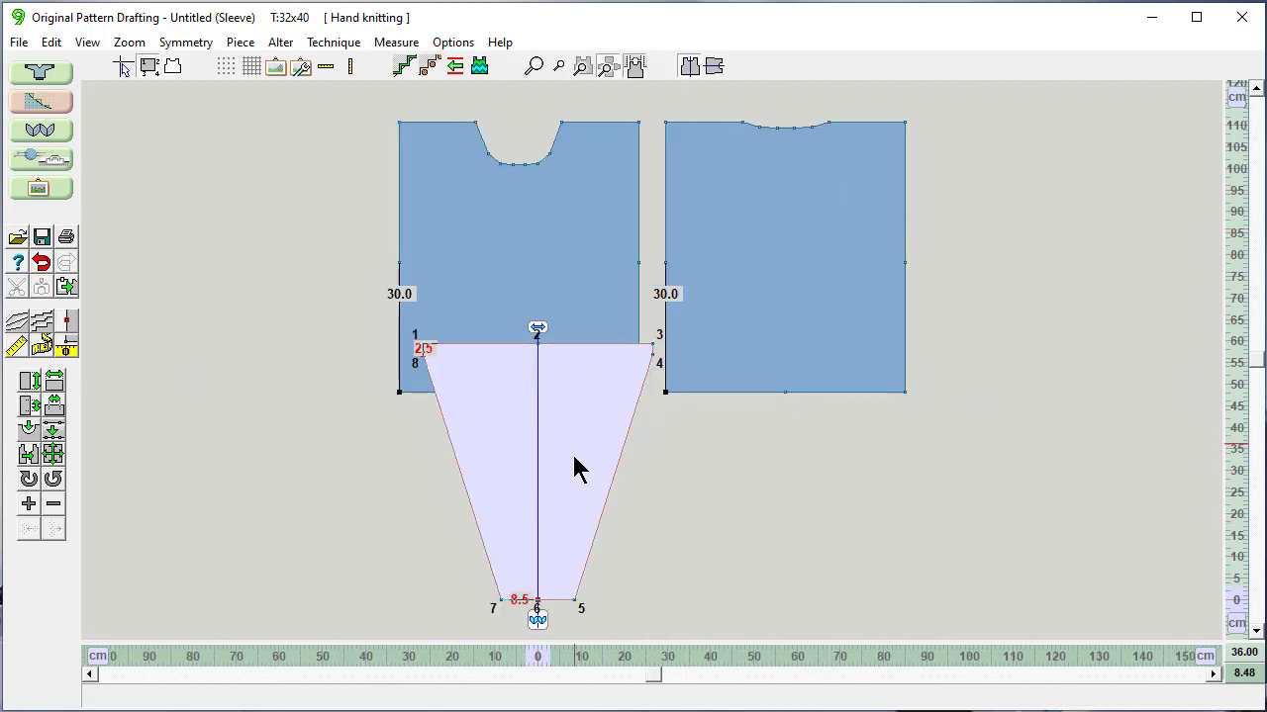
drag(571, 452, 576, 526)
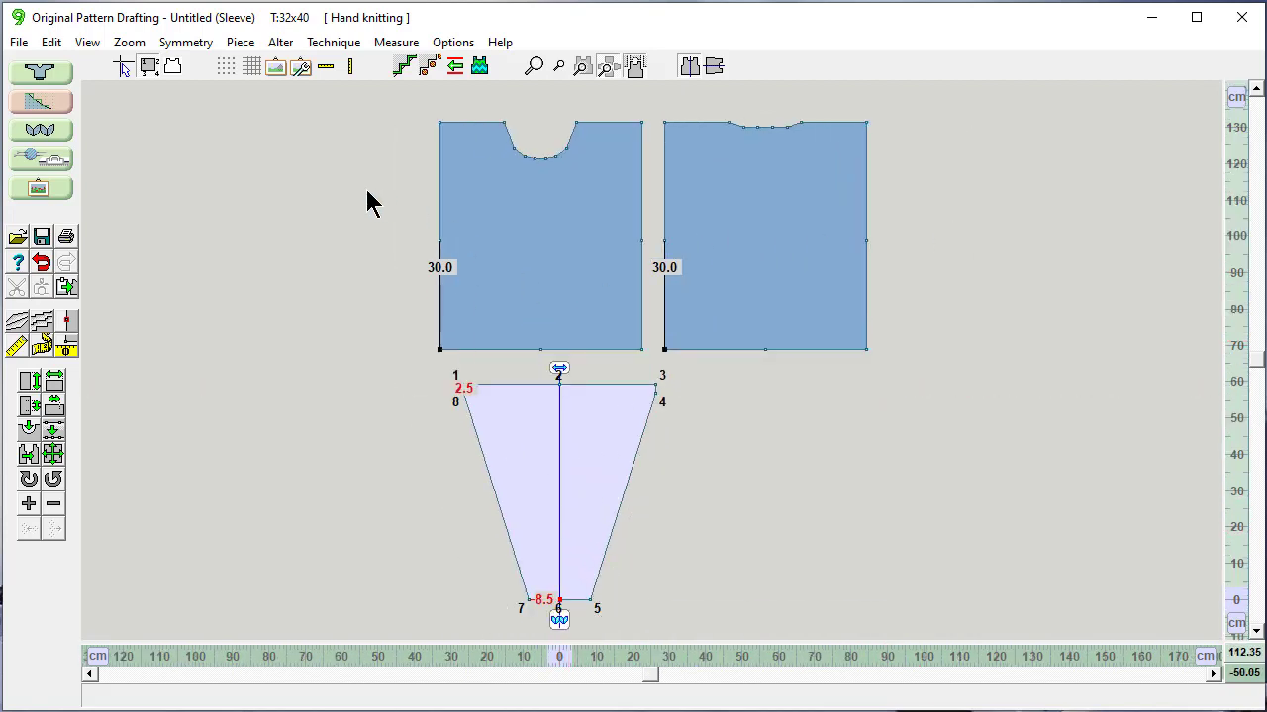
click(241, 43)
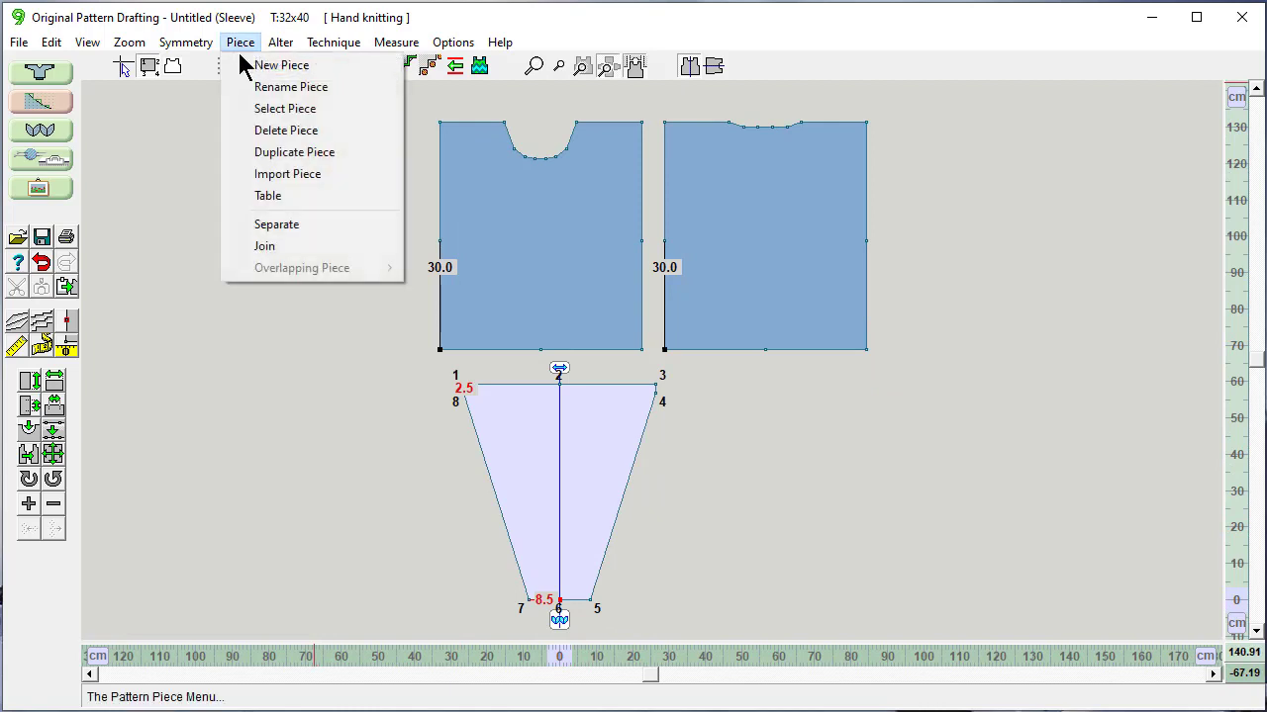
- Duplicate the sleeve as 'Sleeve 2' and place the copy beside the first sleeve
click(265, 154)
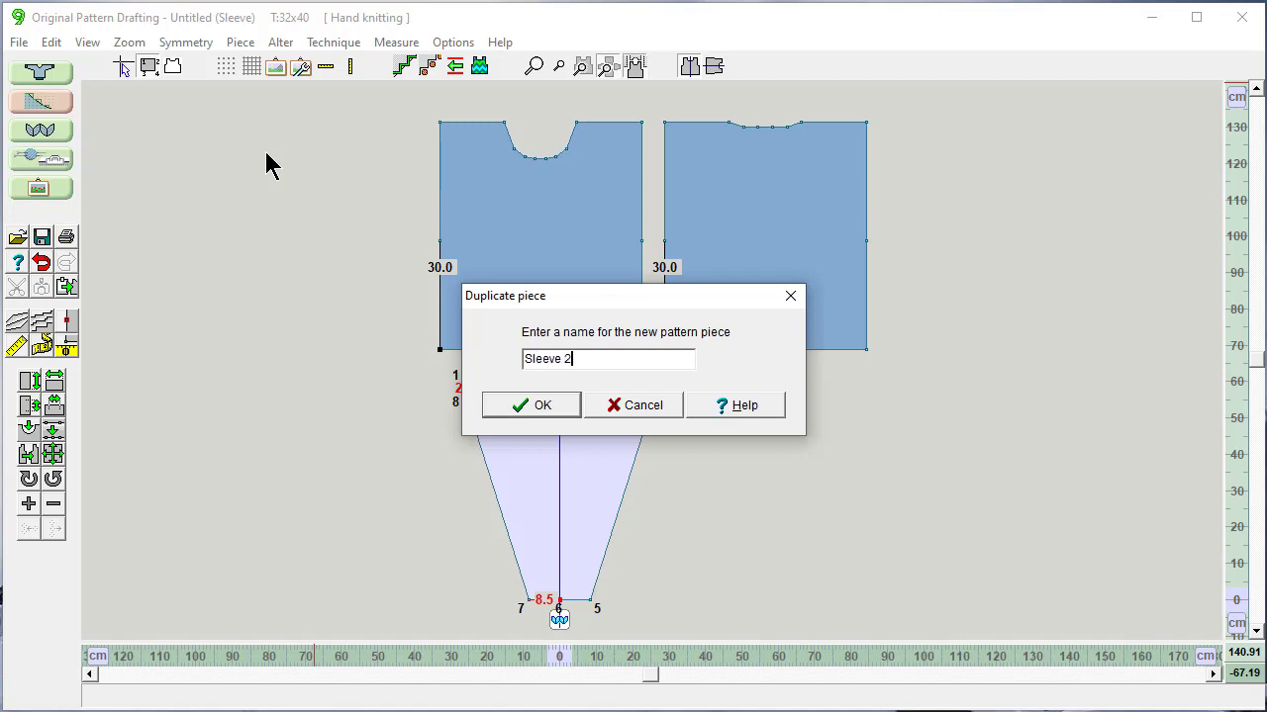
click(532, 407)
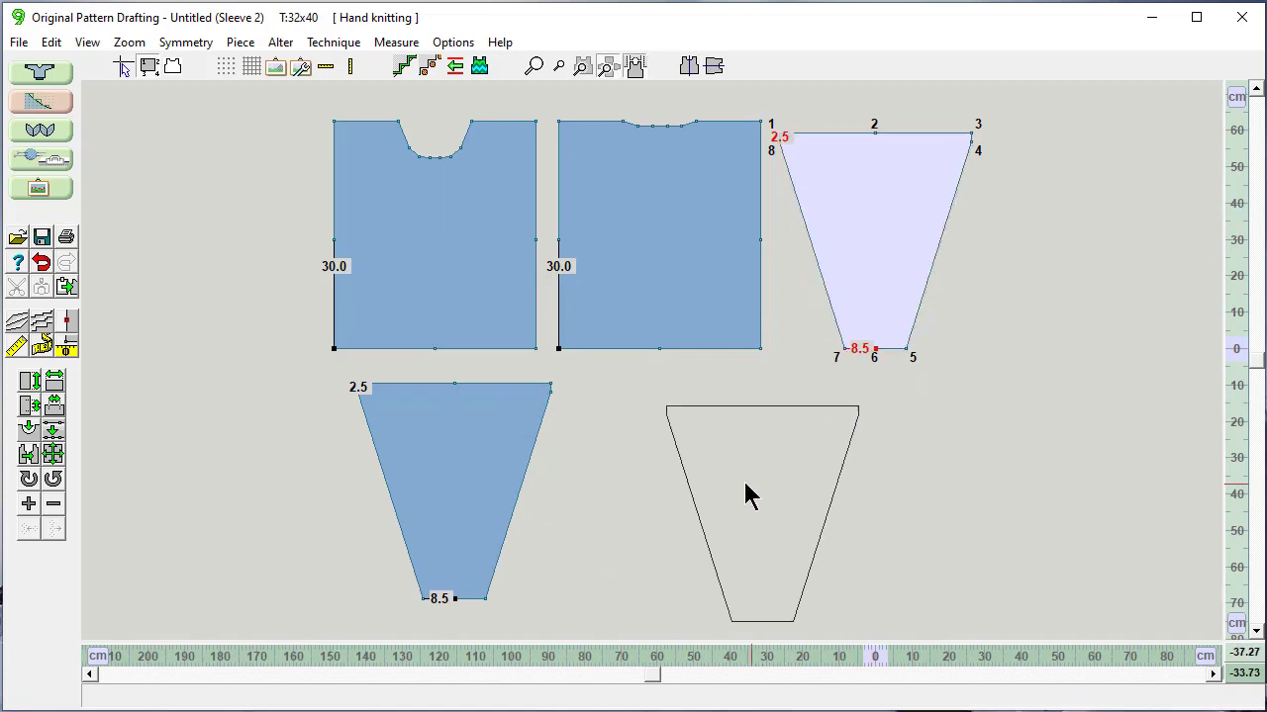
click(658, 461)
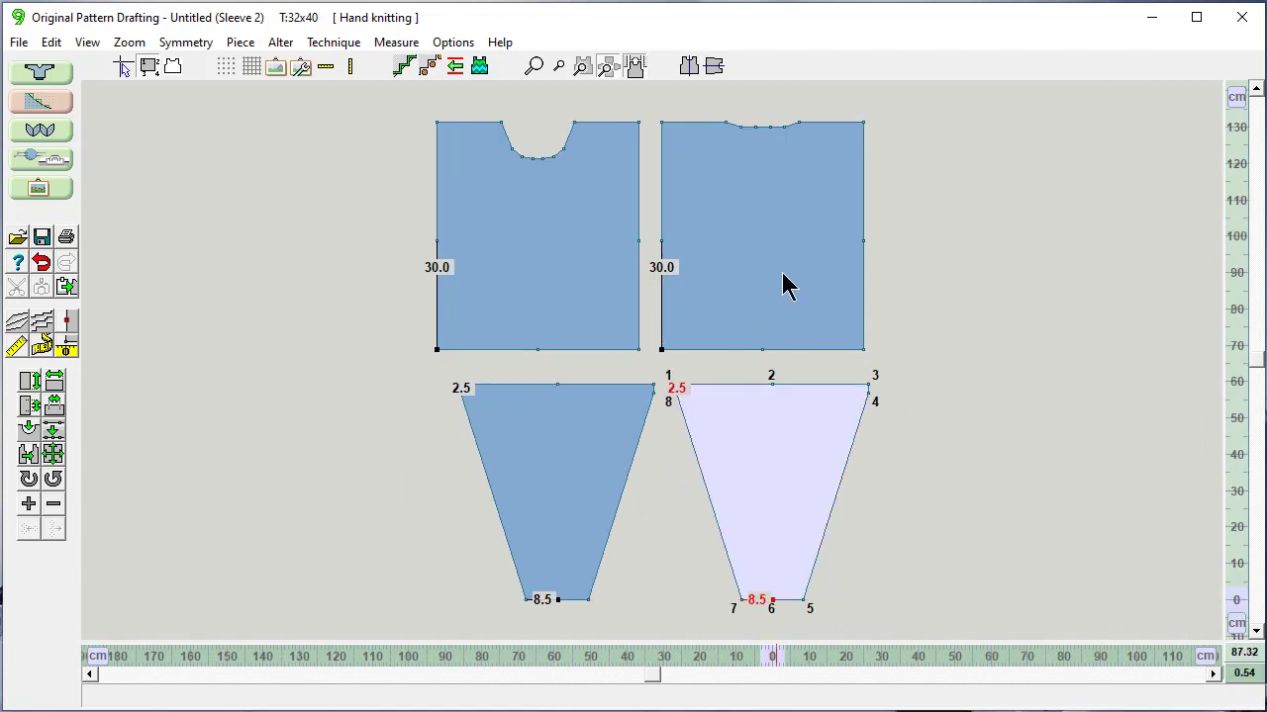
- Select the Back piece and toggle point marking on and off
click(782, 277)
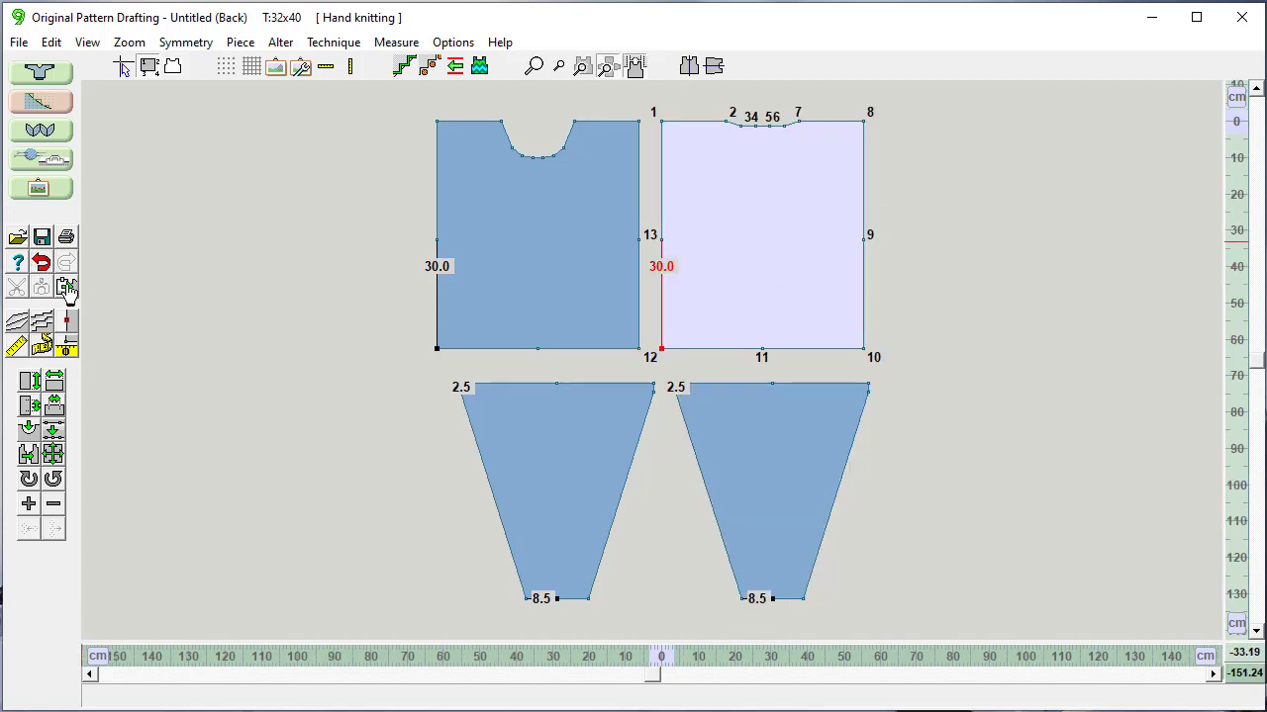
click(66, 323)
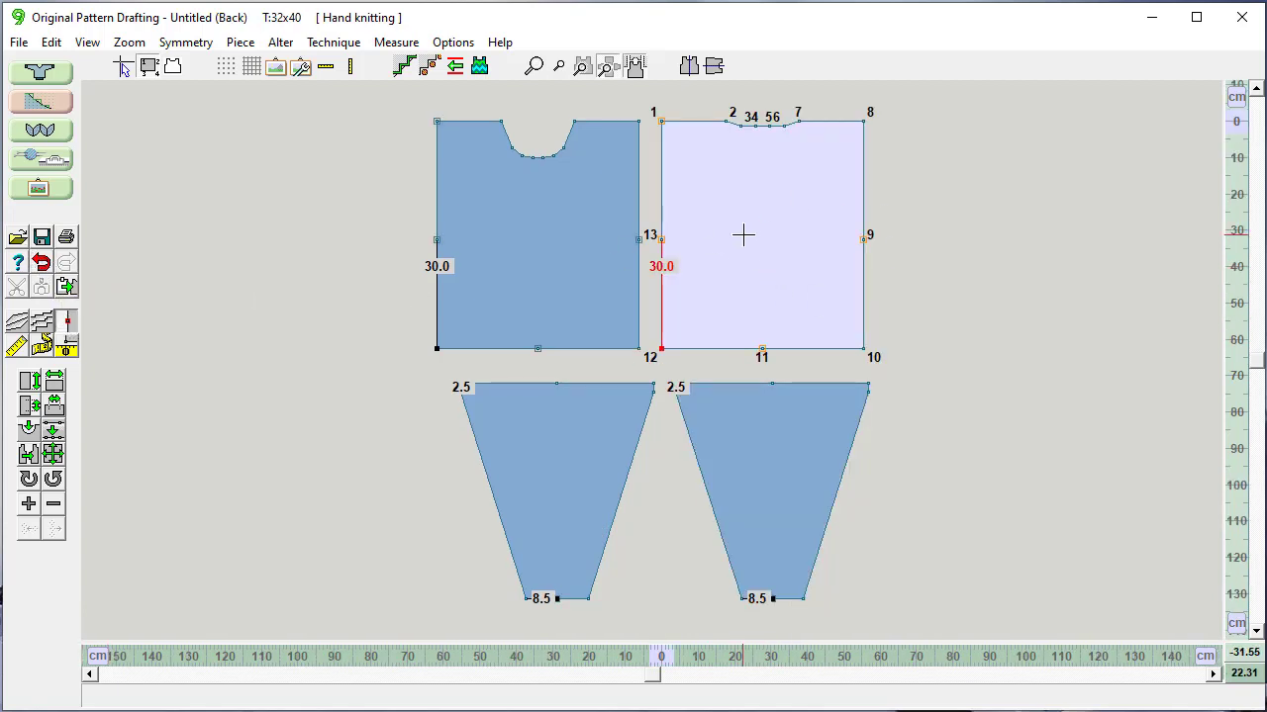
click(69, 324)
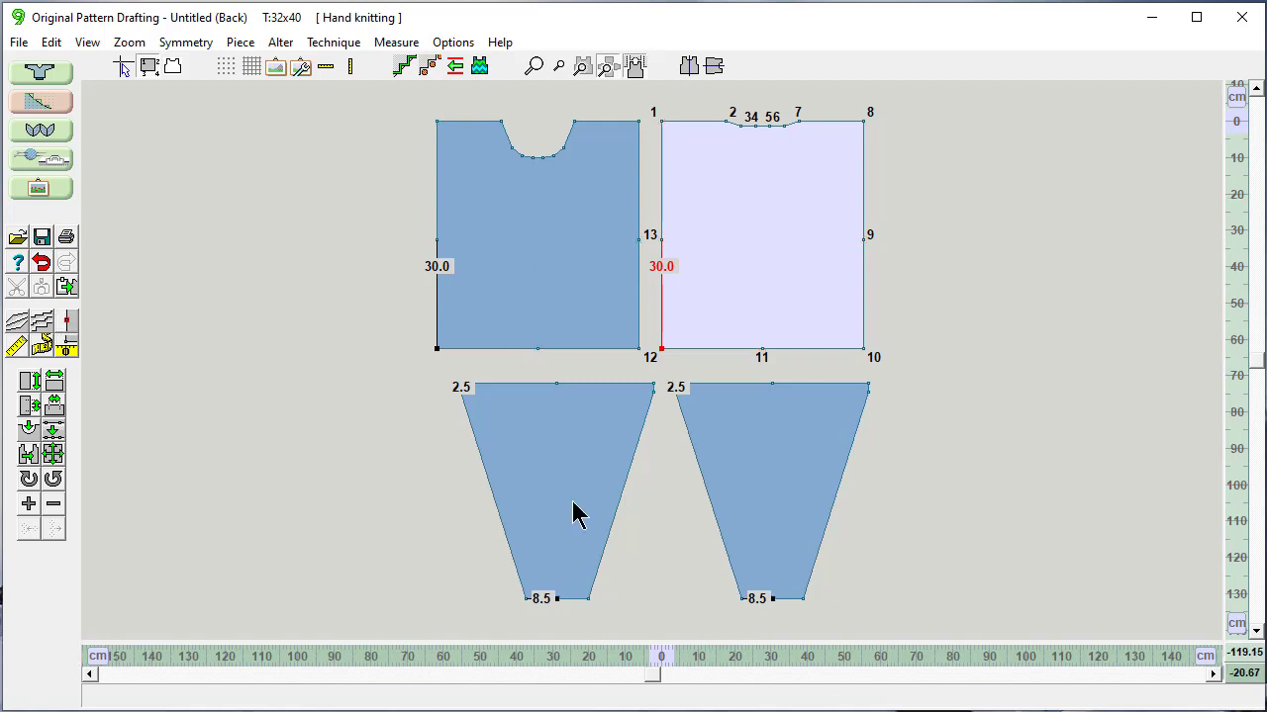
- Turn off Measured Edges and the point Numbers for front, back and both sleeves
click(85, 44)
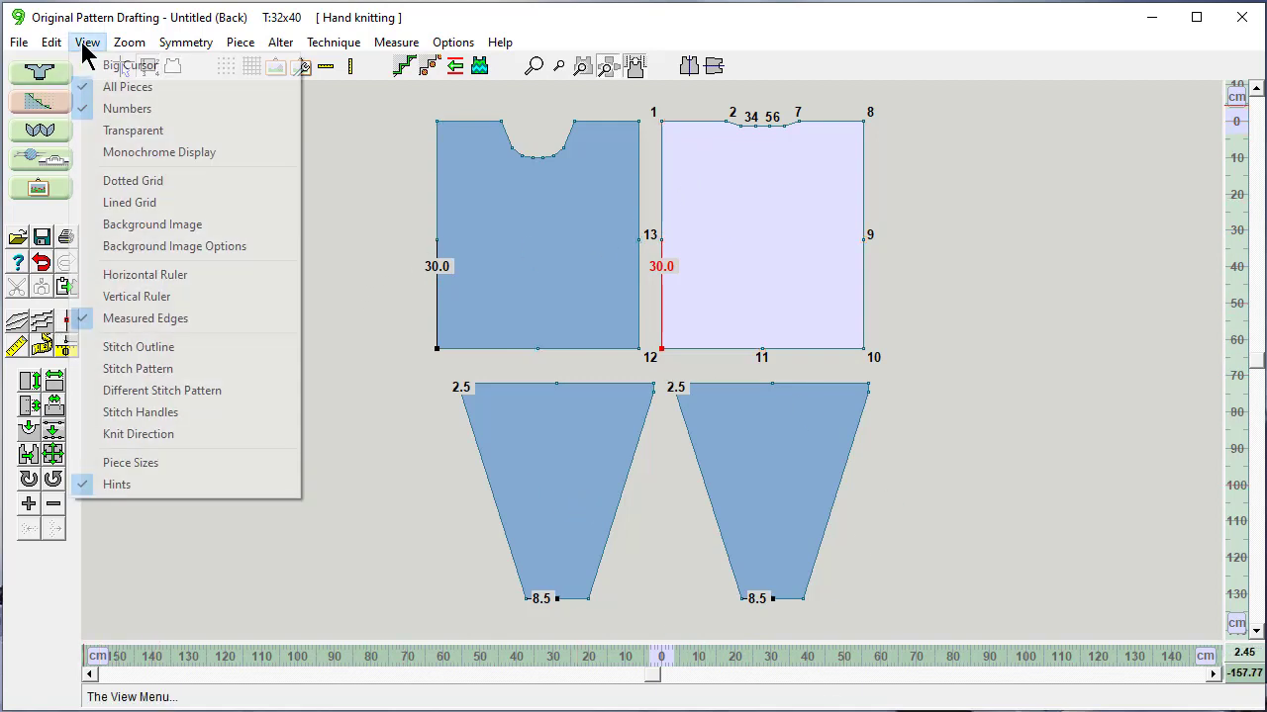
click(107, 320)
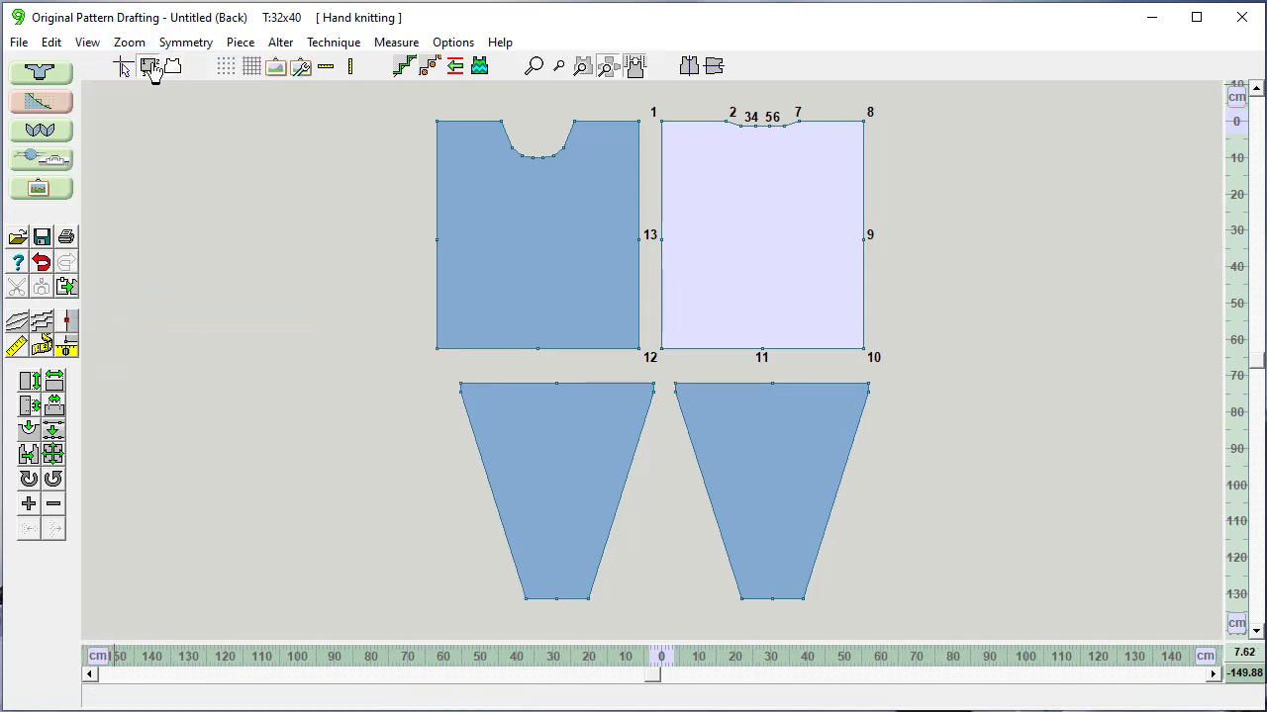
click(149, 67)
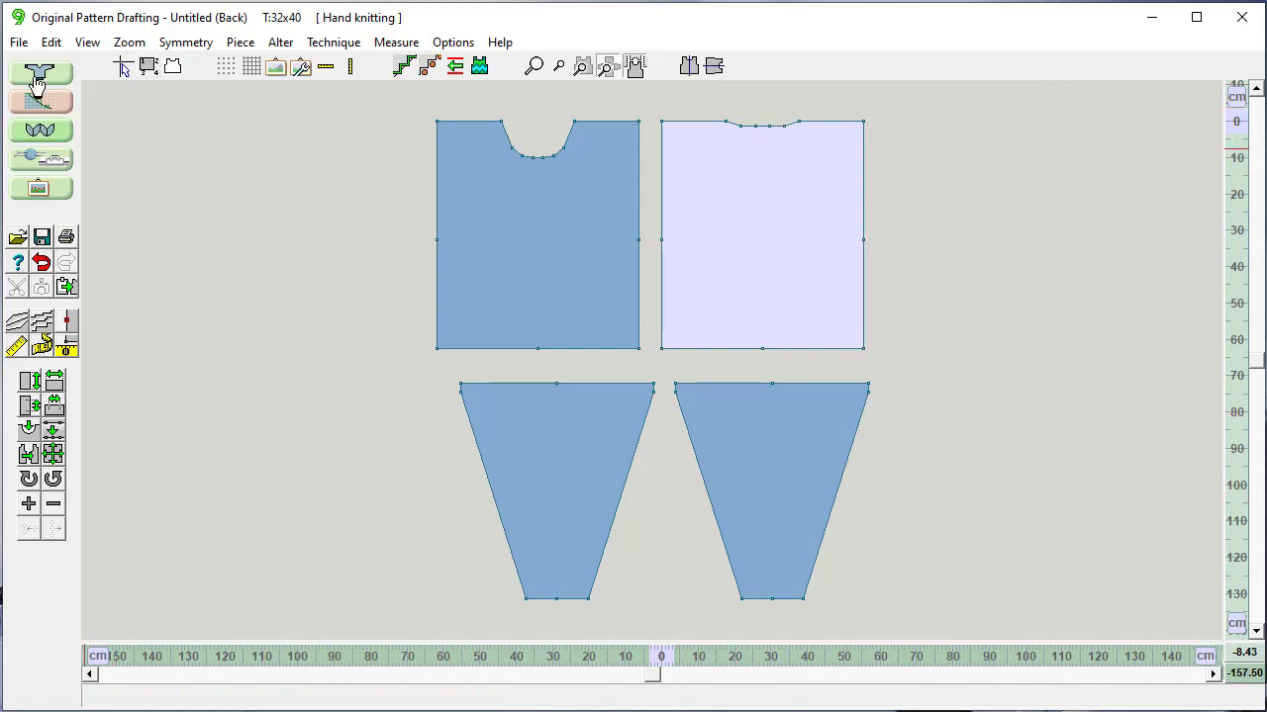
click(18, 43)
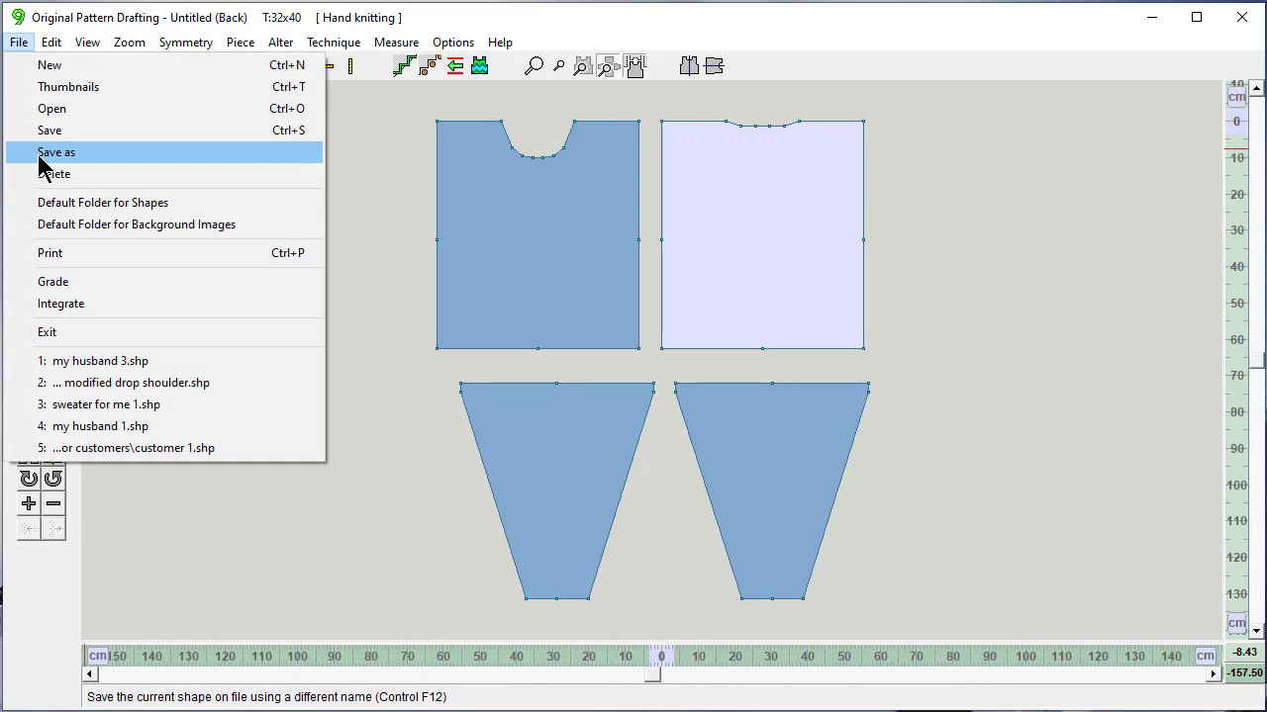
- Save the pattern as 'Printed sweater measurements.shp' in the Sweaters for the family folder
click(44, 153)
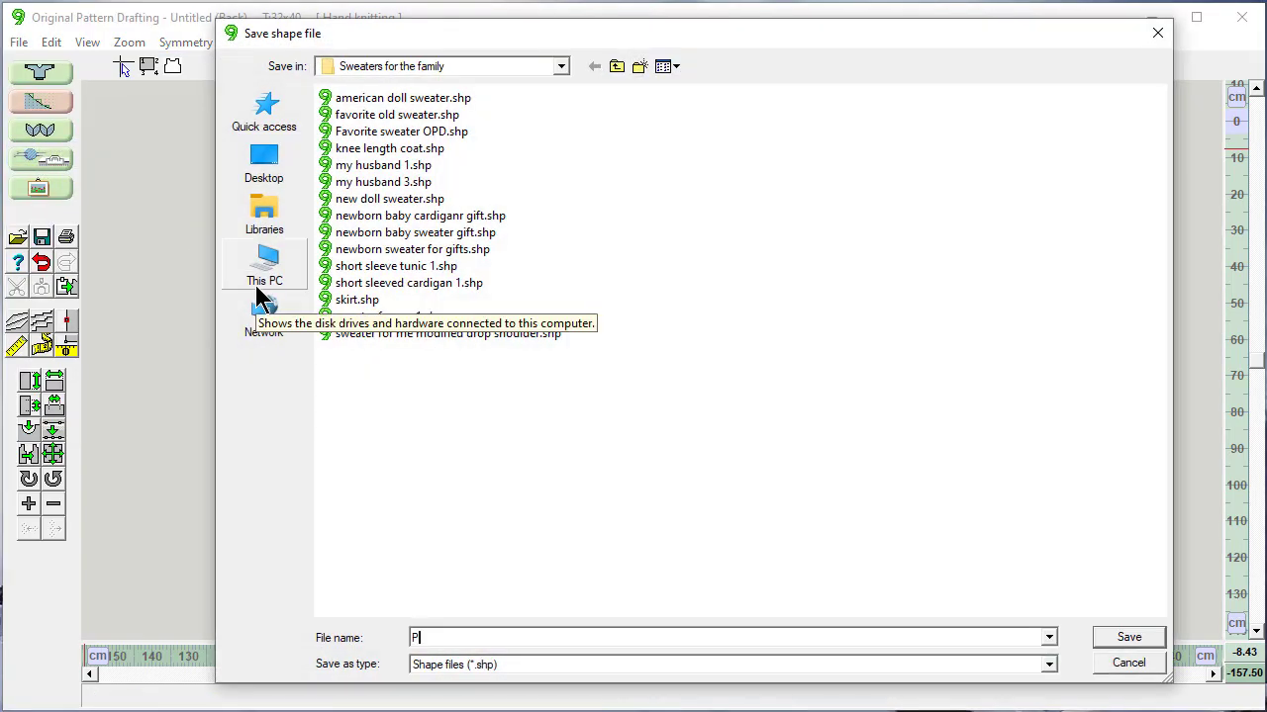
text(Printed sweater measurements)
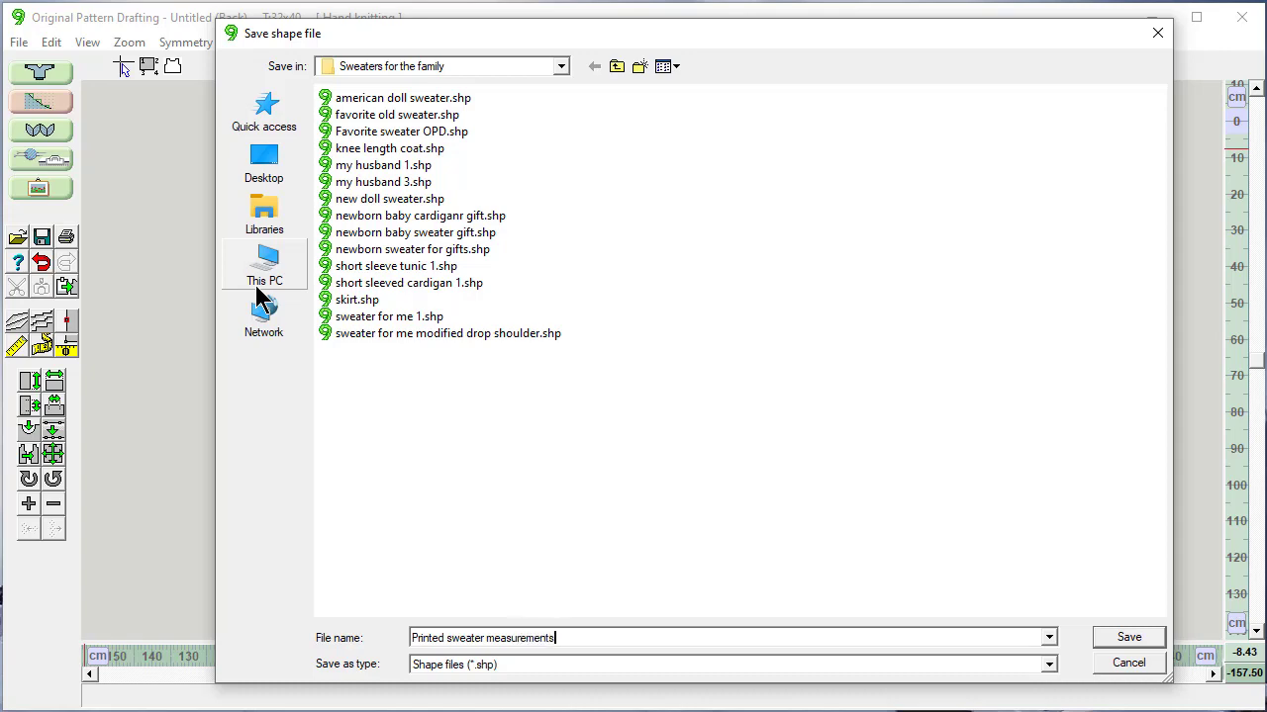
key(Return)
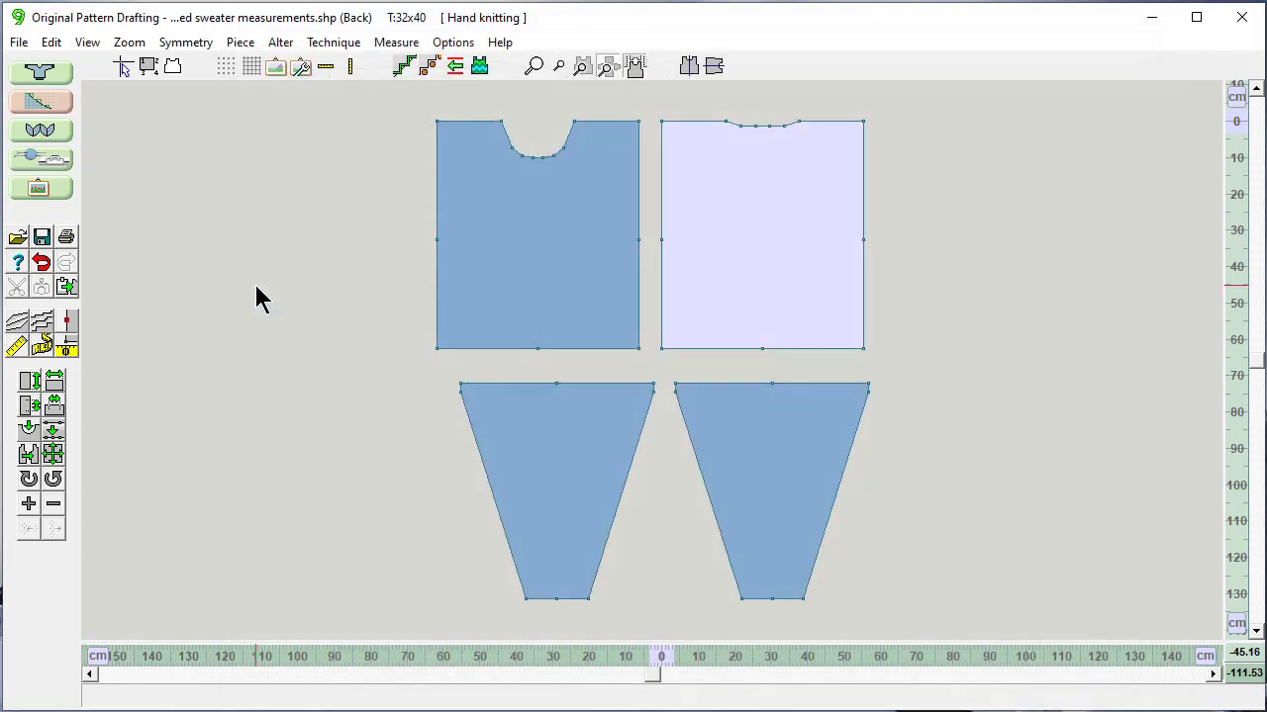
click(450, 42)
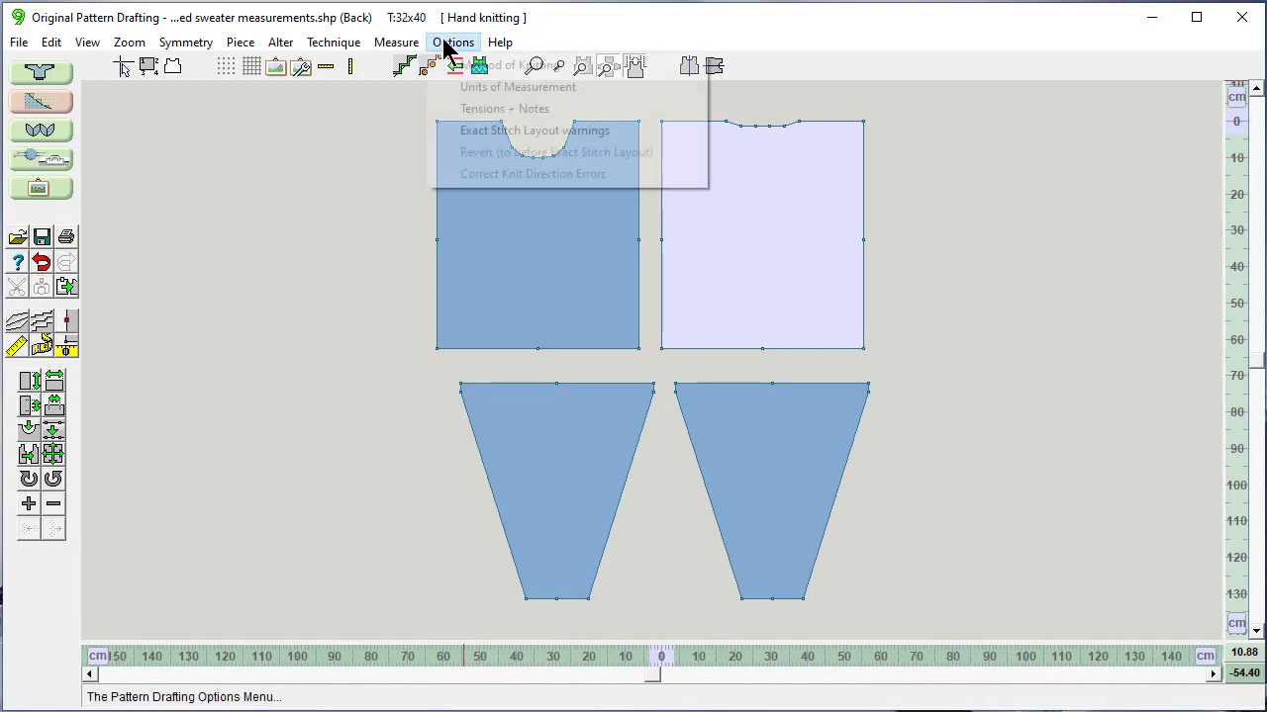
click(457, 111)
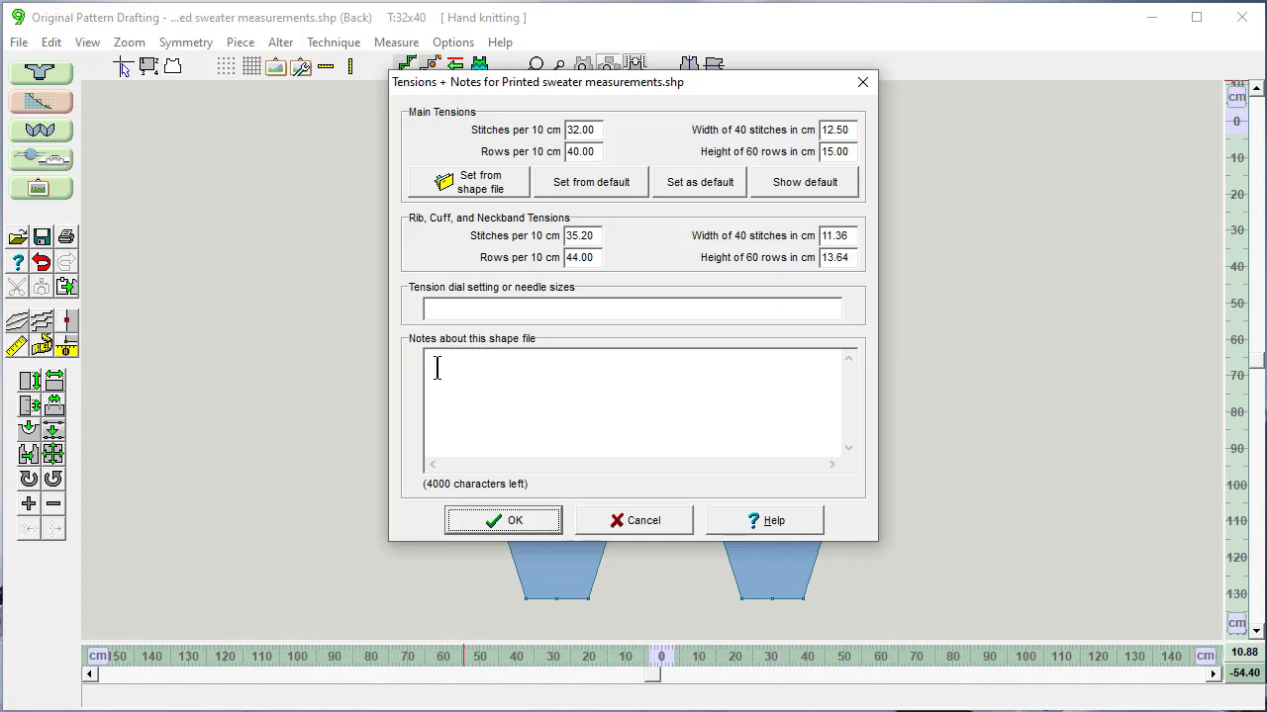
click(638, 521)
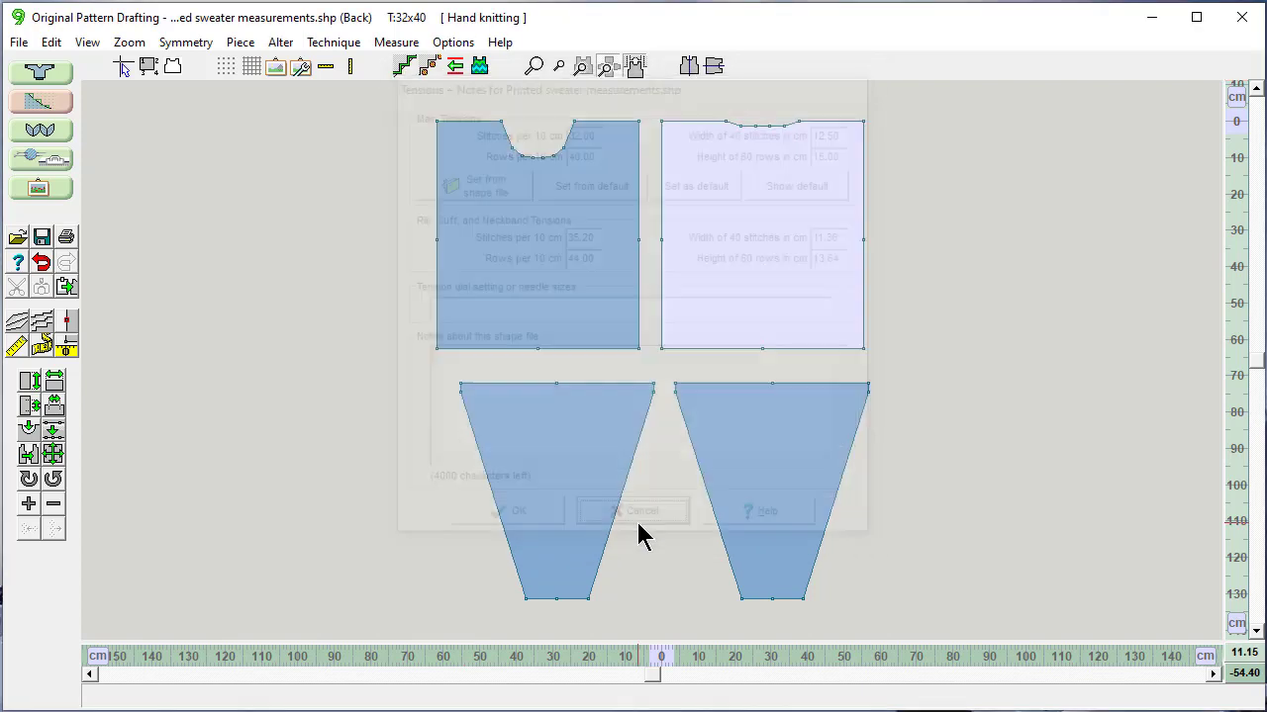